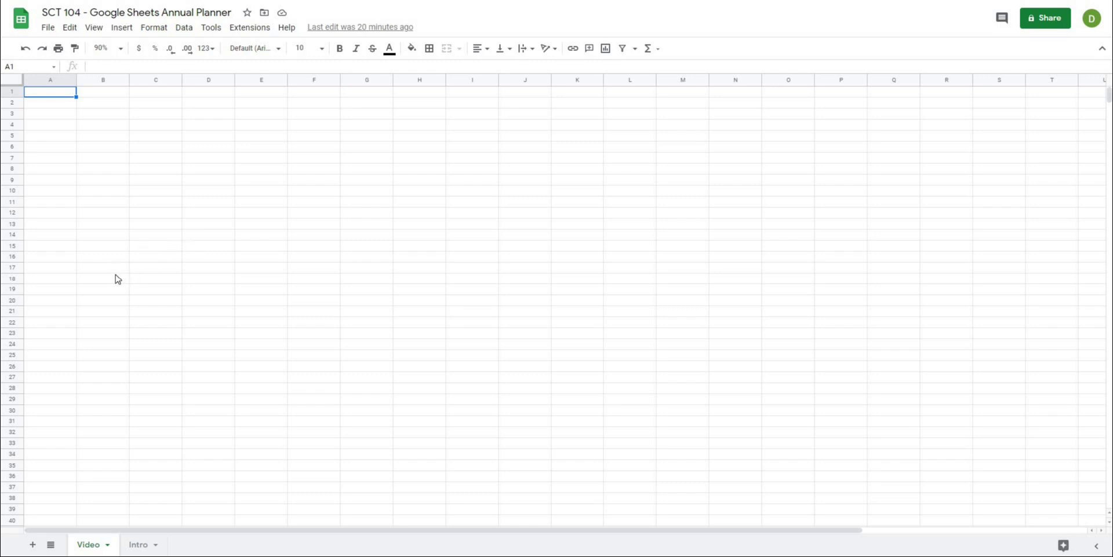
drag(107, 279, 105, 268)
click(154, 181)
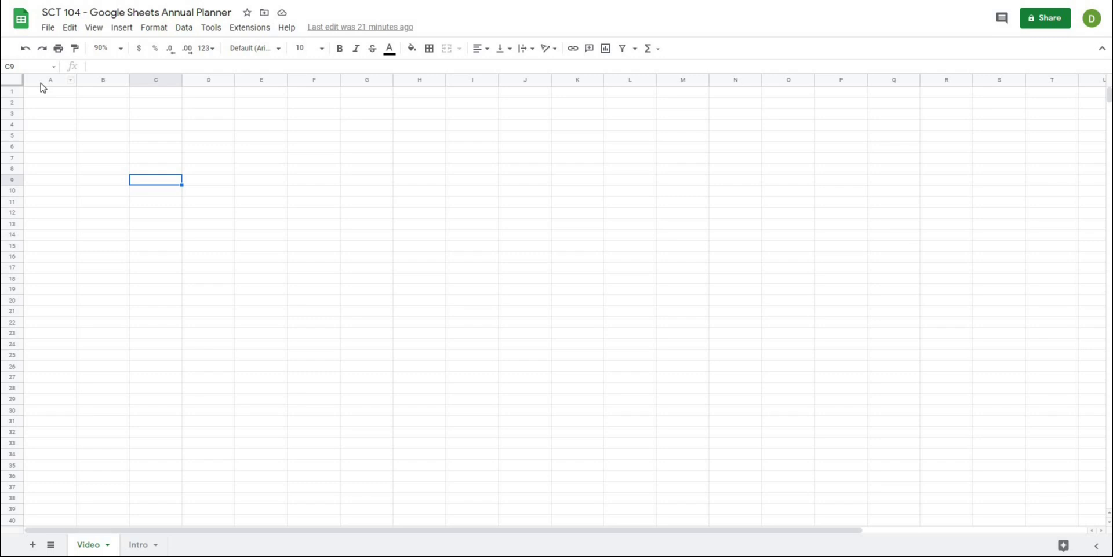
click(84, 118)
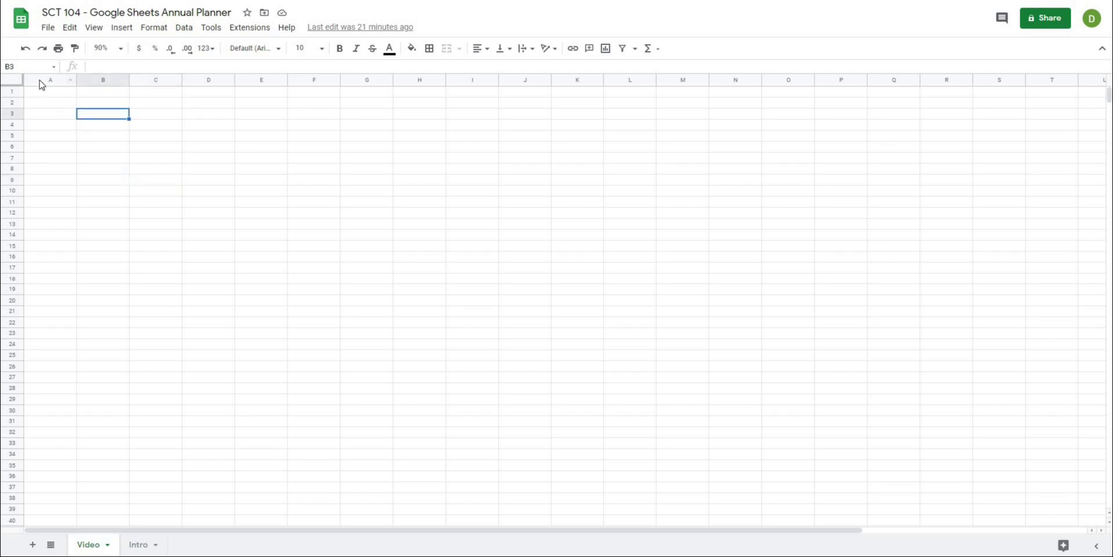
- Resize column A to a width of 10 pixels
click(39, 79)
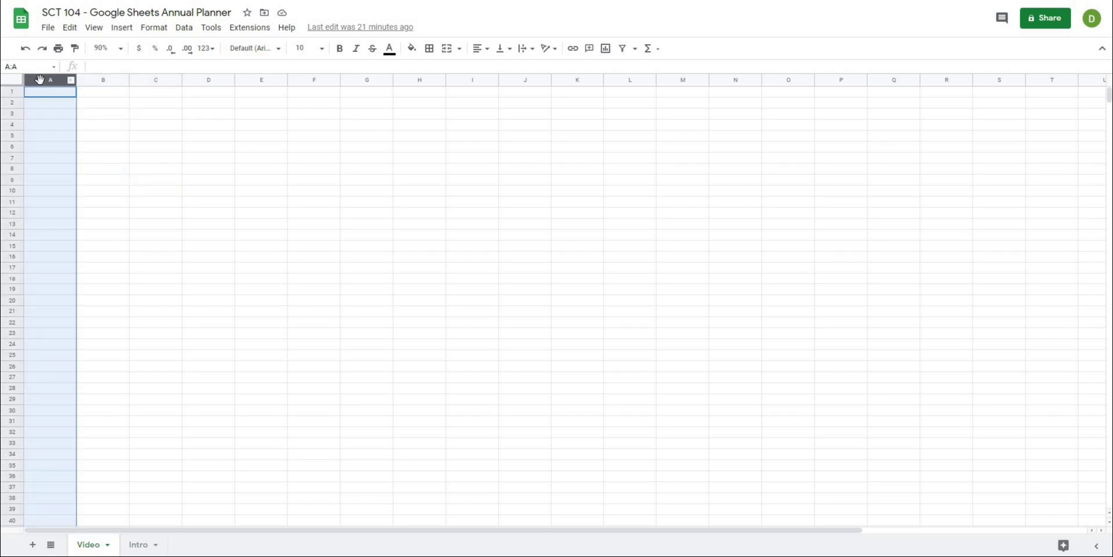
right_click(40, 79)
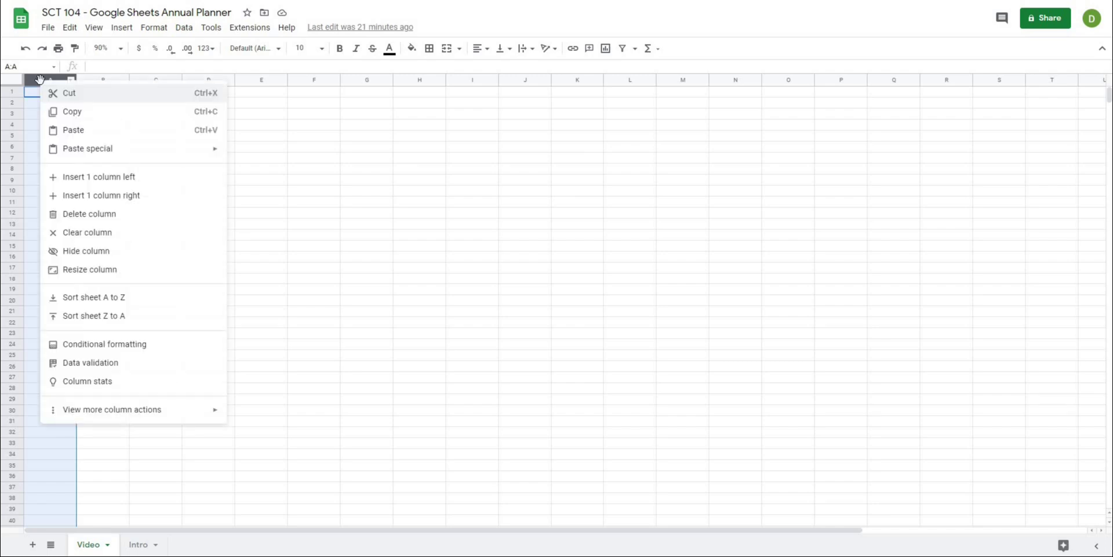
click(102, 272)
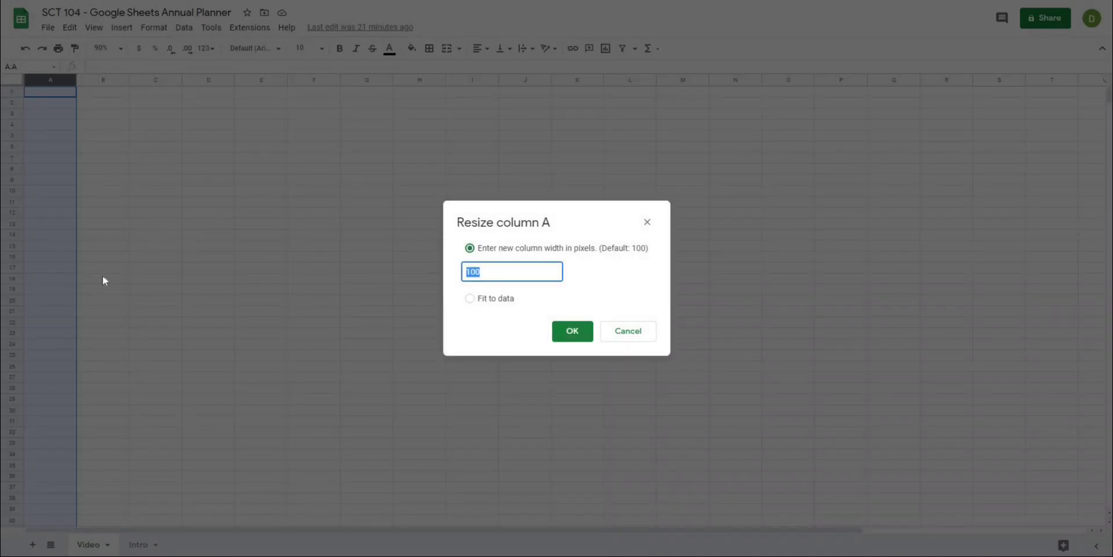
text(10)
key(Return)
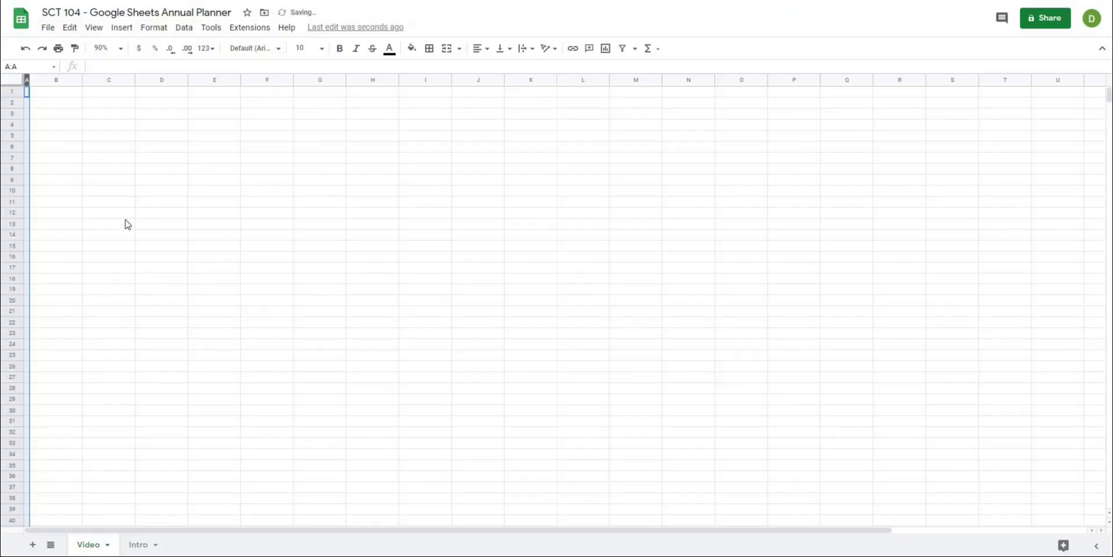
click(146, 202)
- Set the height of row 1 to 10 pixels
click(12, 91)
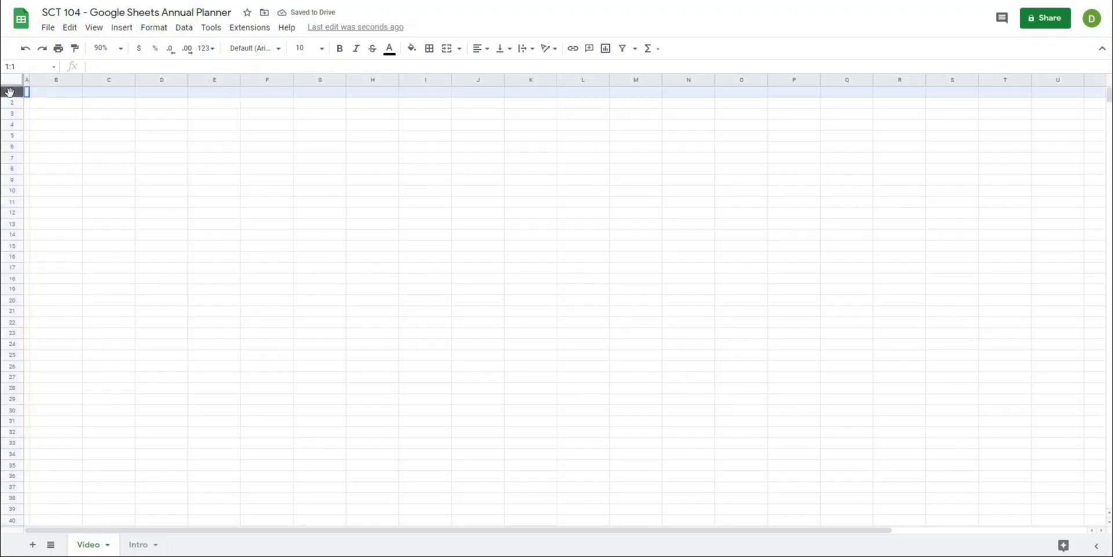
right_click(12, 93)
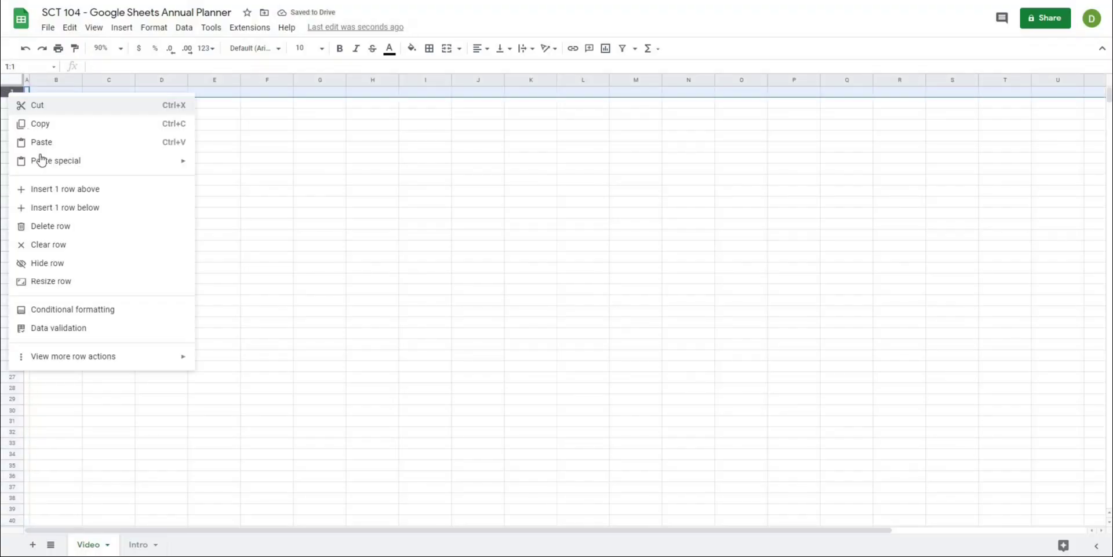
click(58, 282)
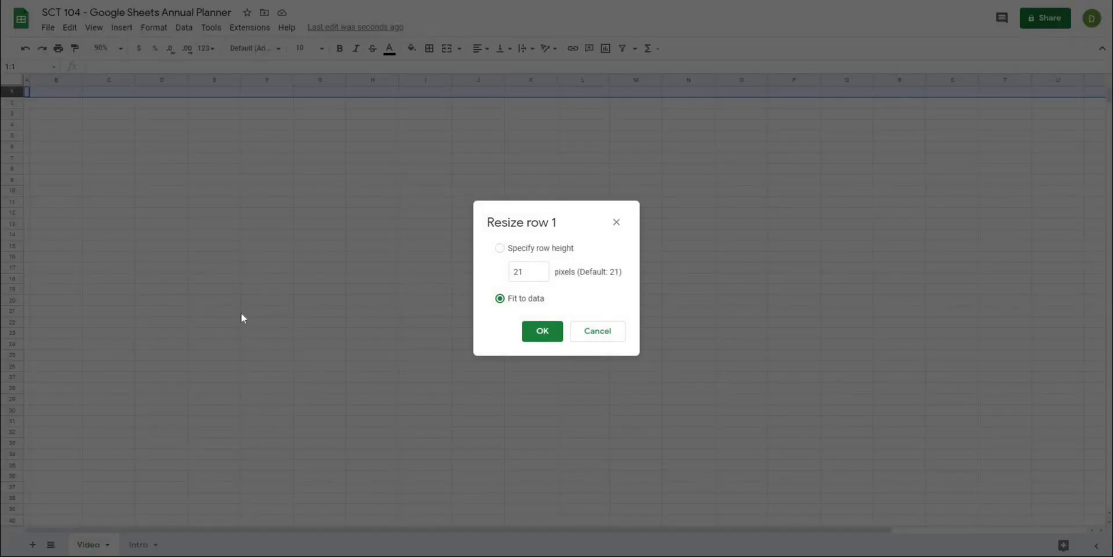
click(517, 273)
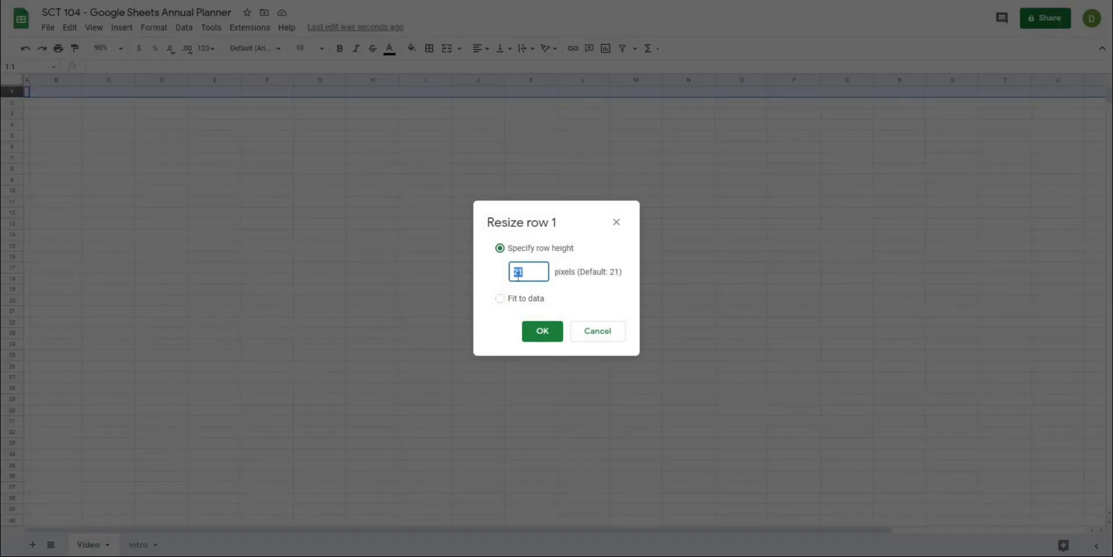
text(10)
key(Return)
click(606, 273)
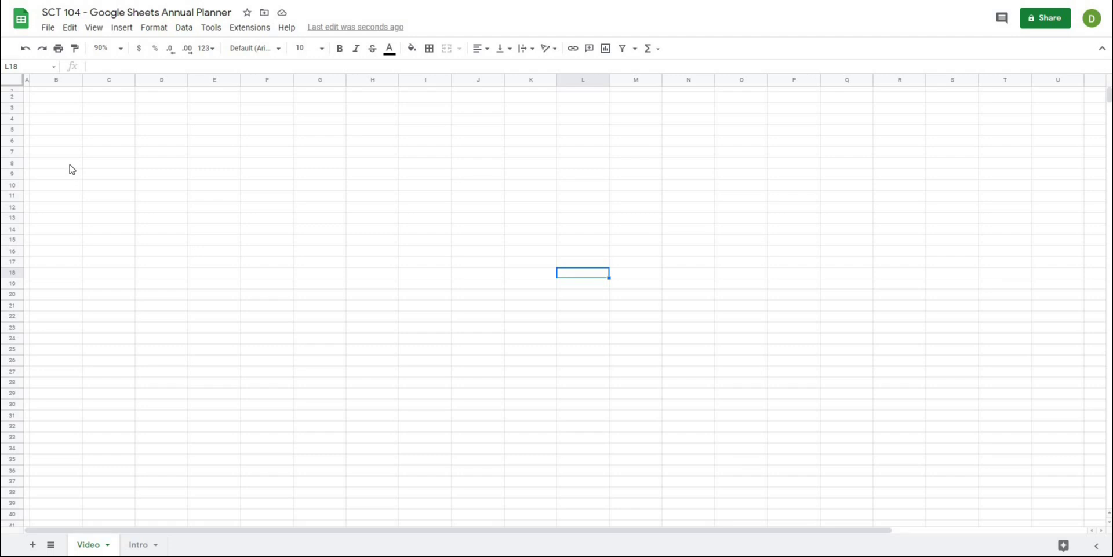
- Resize column B to a width of 50 pixels
click(217, 163)
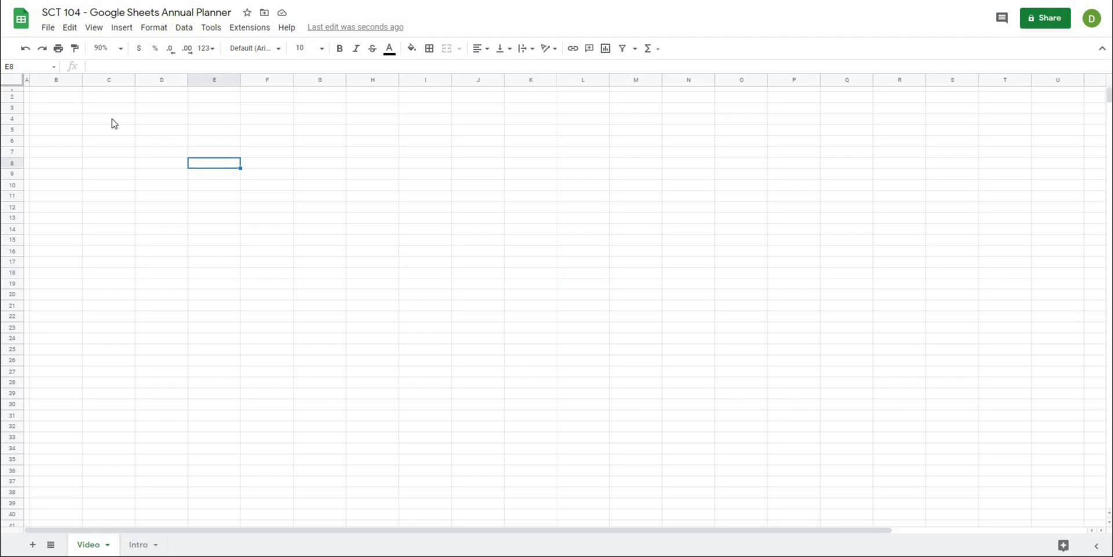
click(96, 121)
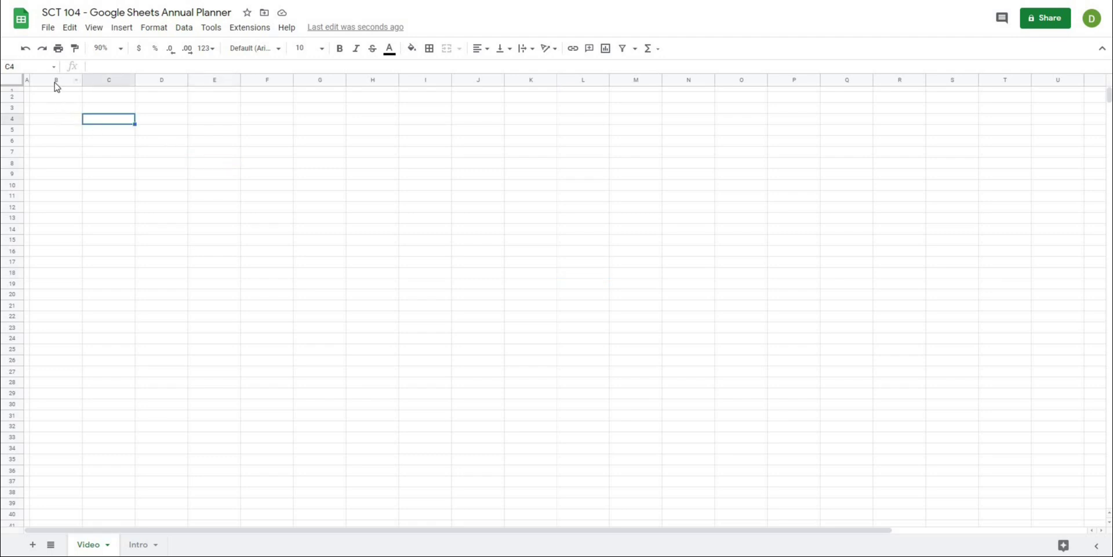
click(56, 82)
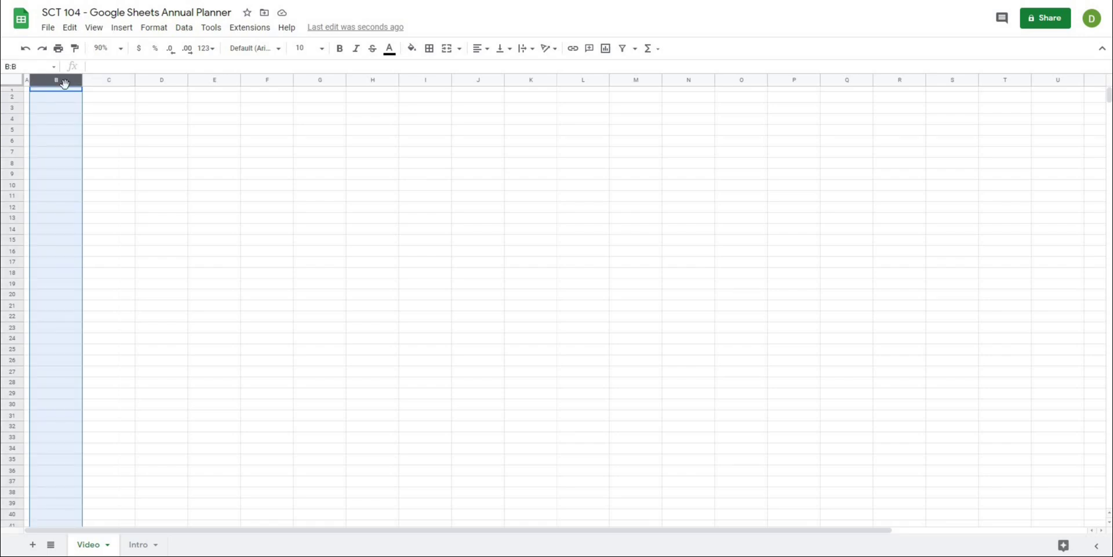
right_click(58, 79)
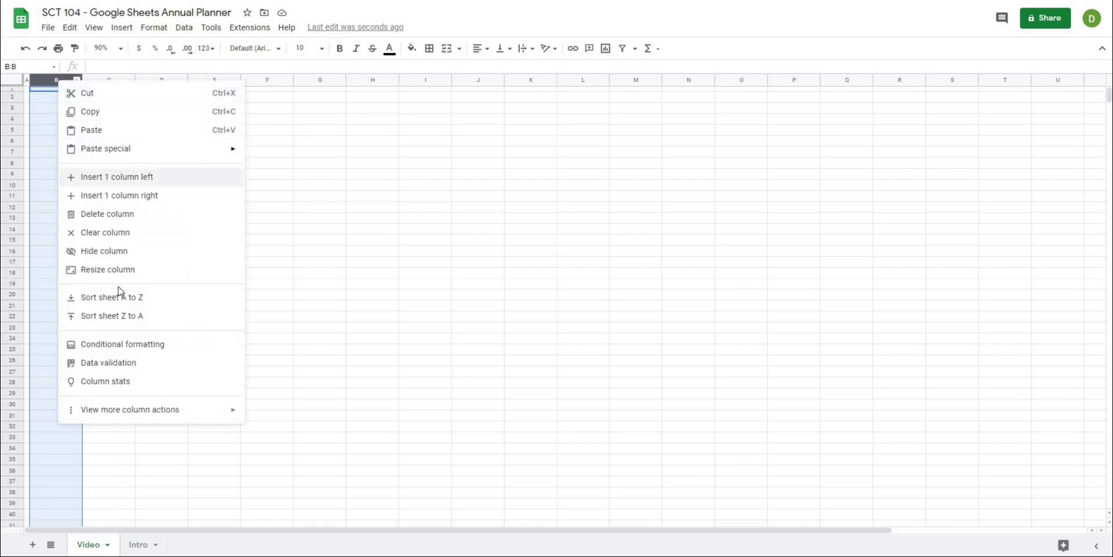
click(117, 273)
text(50)
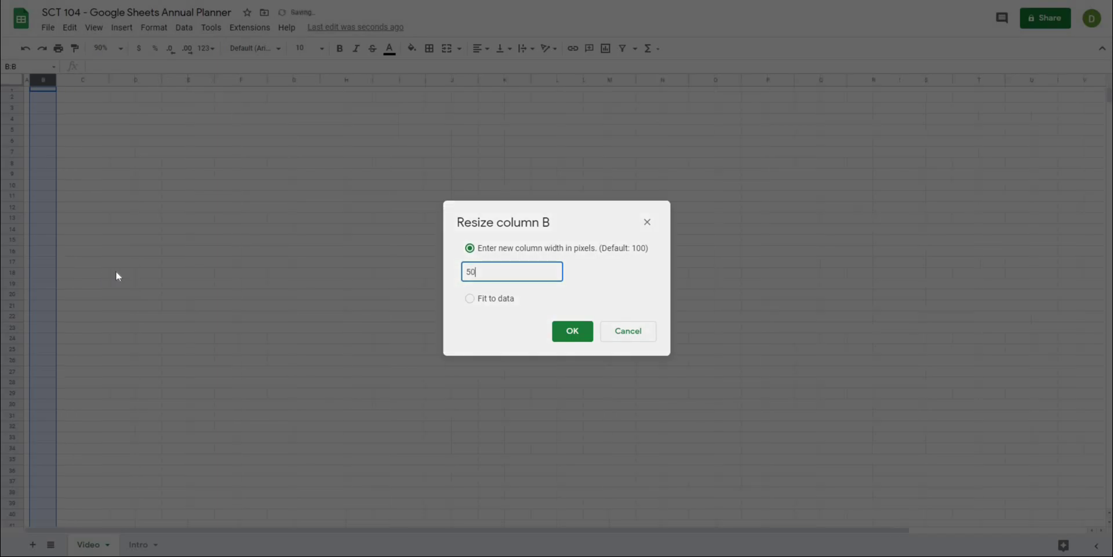
key(Return)
click(90, 197)
- Set the width of column C to 100 pixels
click(84, 81)
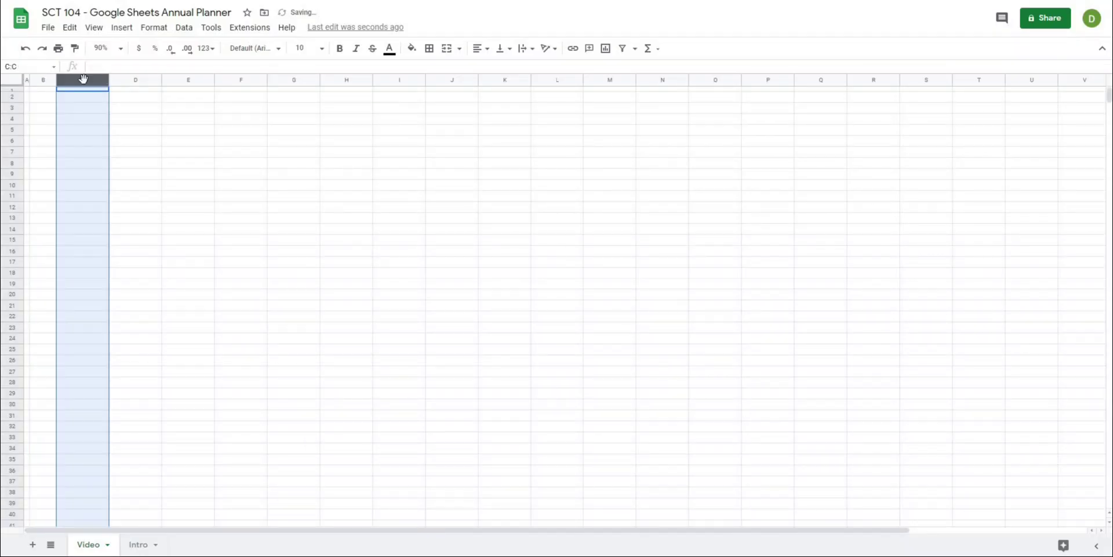
right_click(84, 82)
click(139, 273)
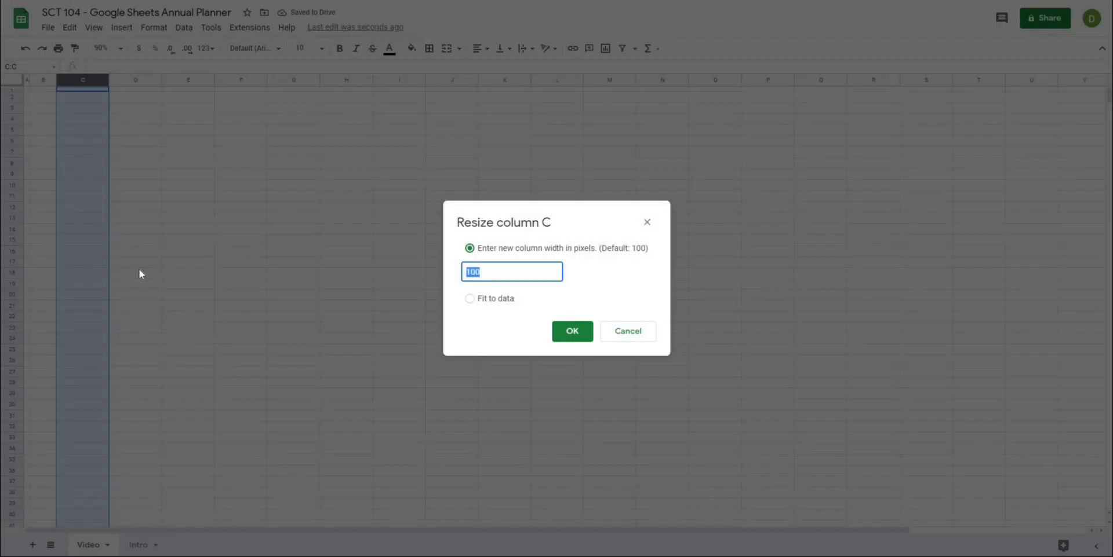
text(100)
key(Return)
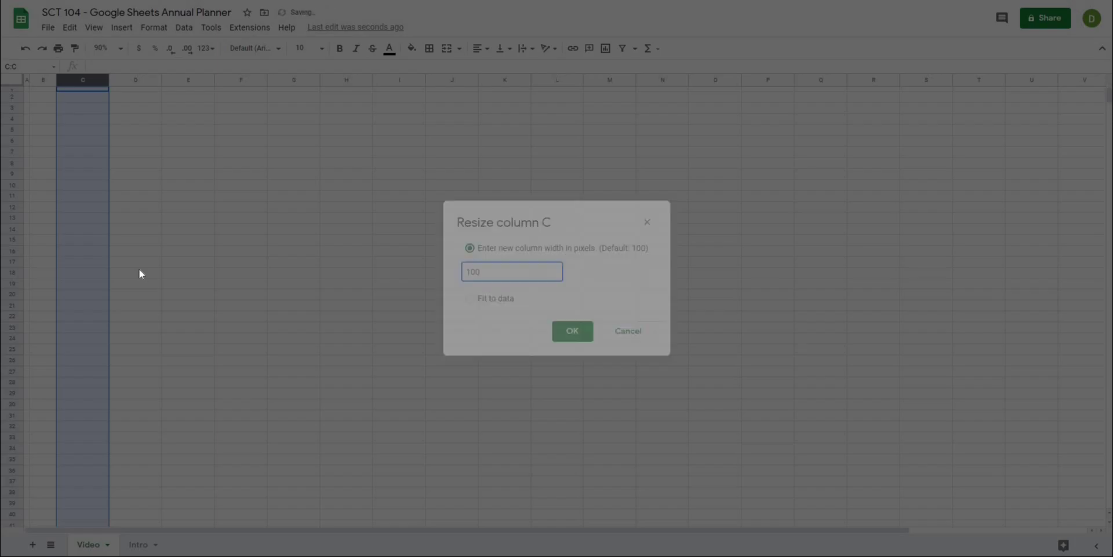
click(206, 264)
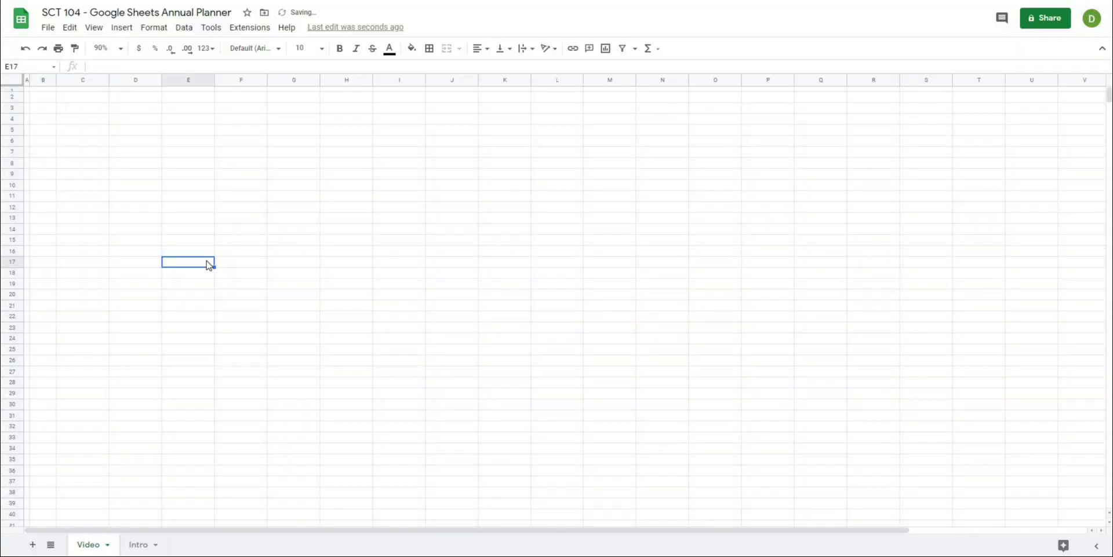
- Resize all columns from D to Z to a width of 30 pixels
click(142, 81)
drag(305, 74, 1043, 80)
right_click(1041, 80)
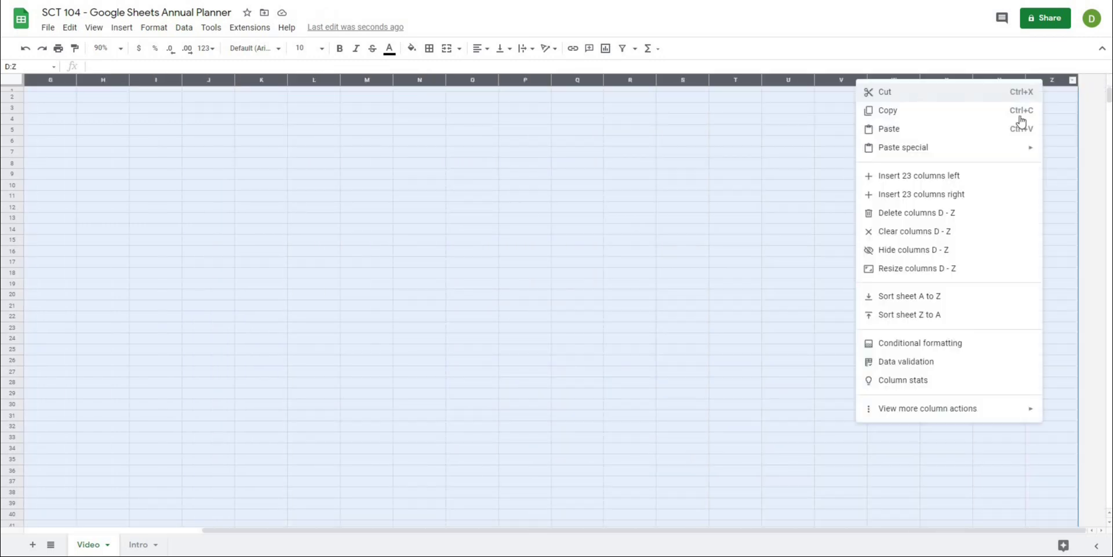
click(945, 269)
text(30)
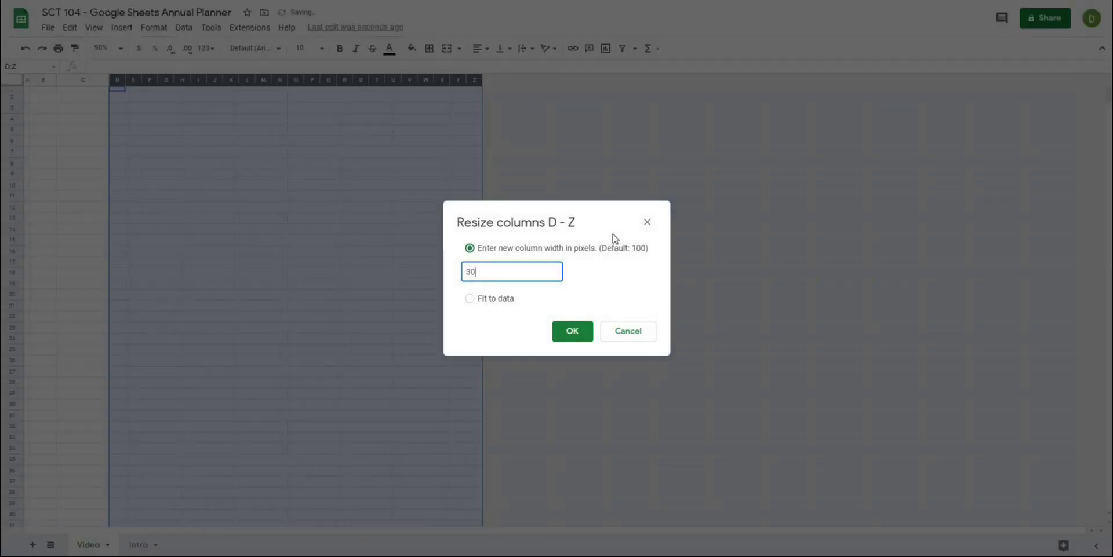
key(Return)
click(263, 207)
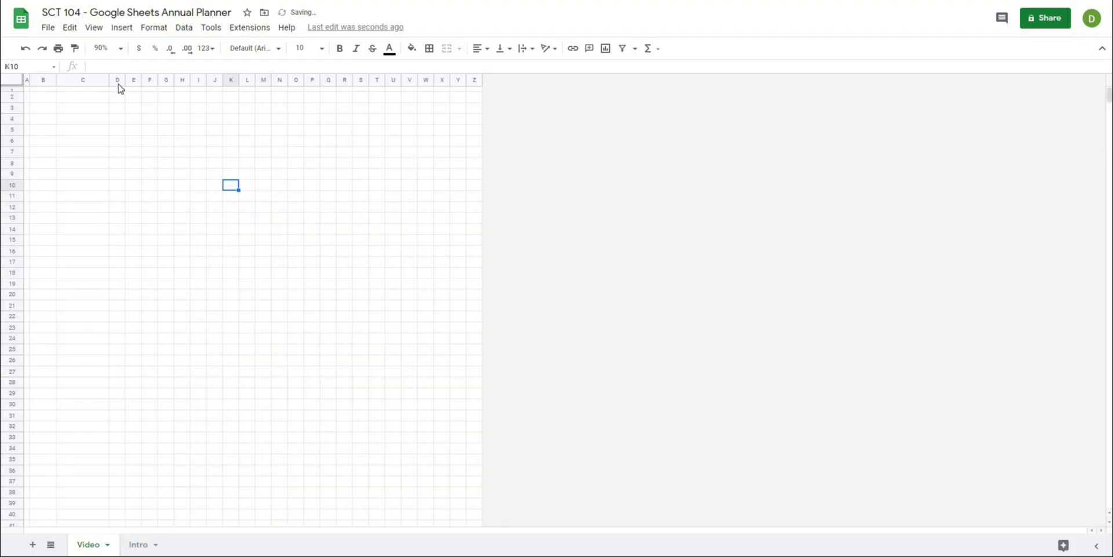
- Insert 23 columns to the right of column Z, based on the range D to Z
drag(117, 81, 472, 82)
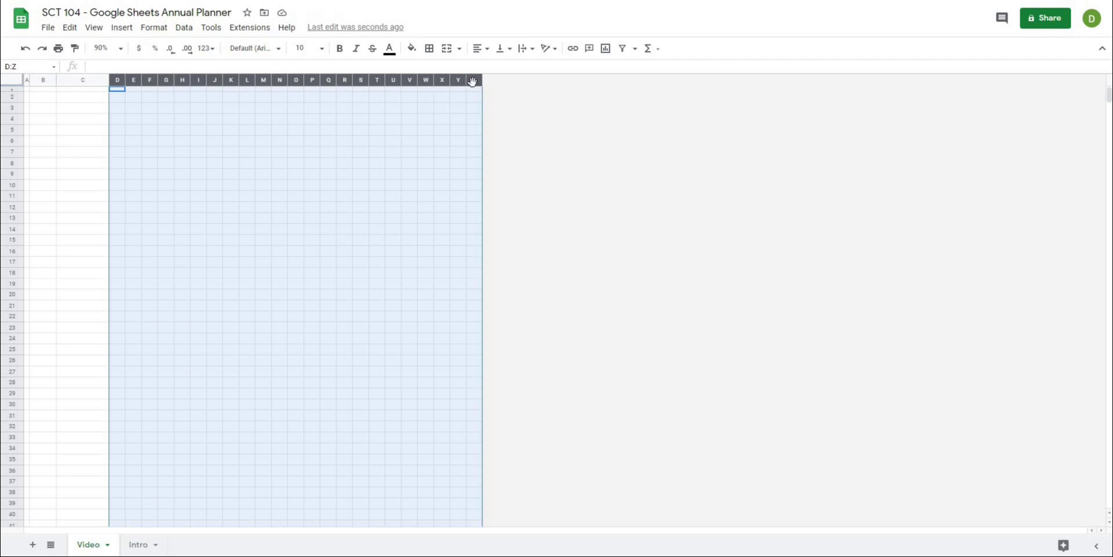
right_click(473, 81)
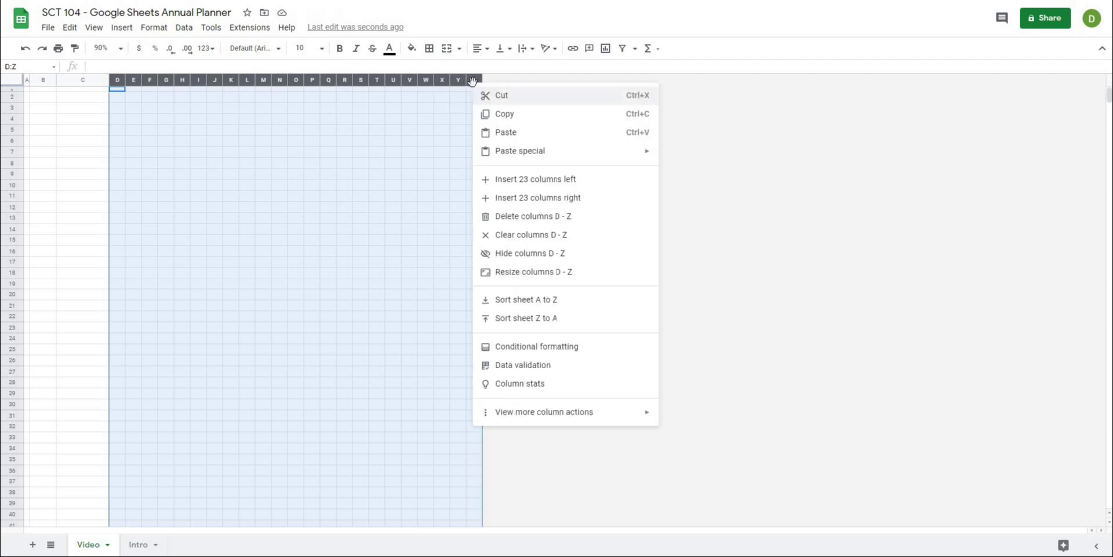
click(515, 199)
click(506, 108)
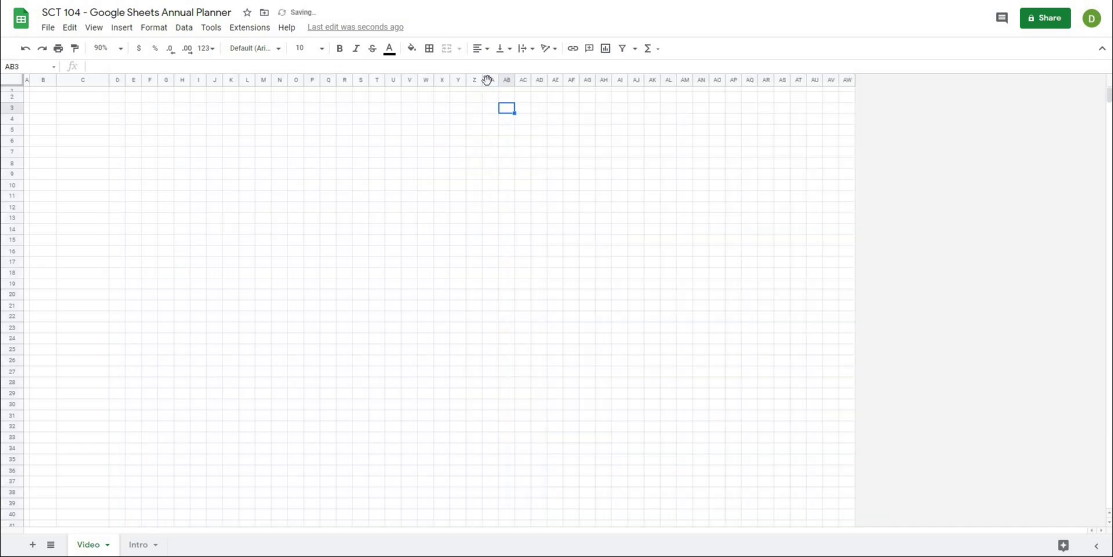
- Insert 14 more columns to the right of column AN, based on the range AA to AN
drag(487, 80, 702, 80)
right_click(703, 81)
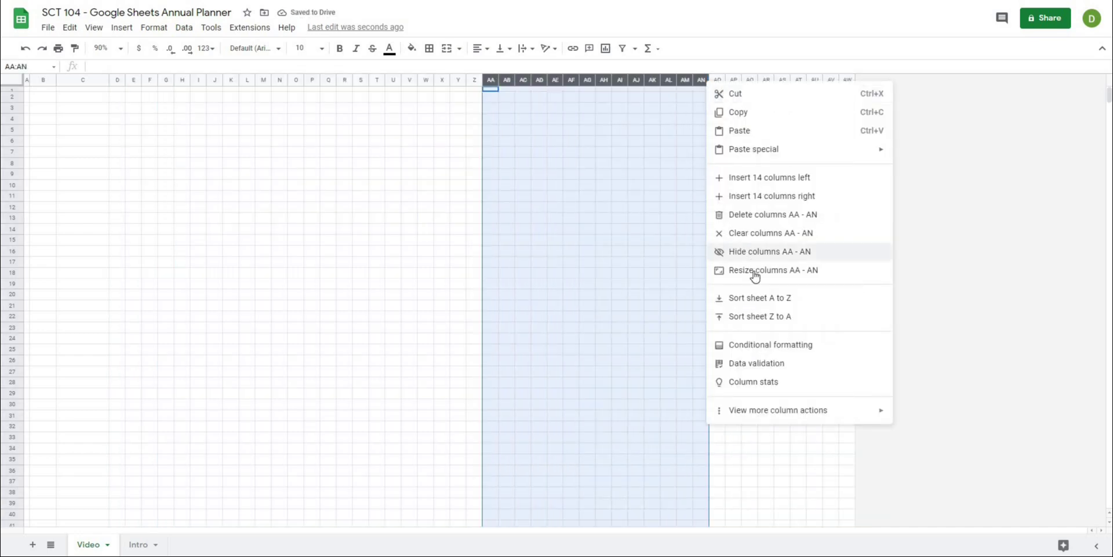
click(753, 197)
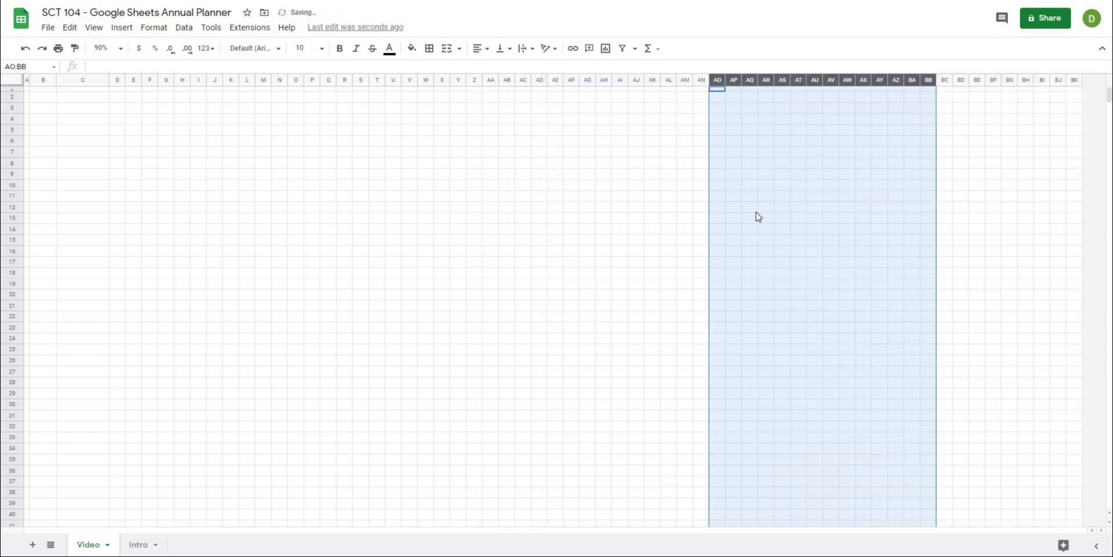
click(749, 207)
- Resize column BE to a width of 10 pixels
click(959, 80)
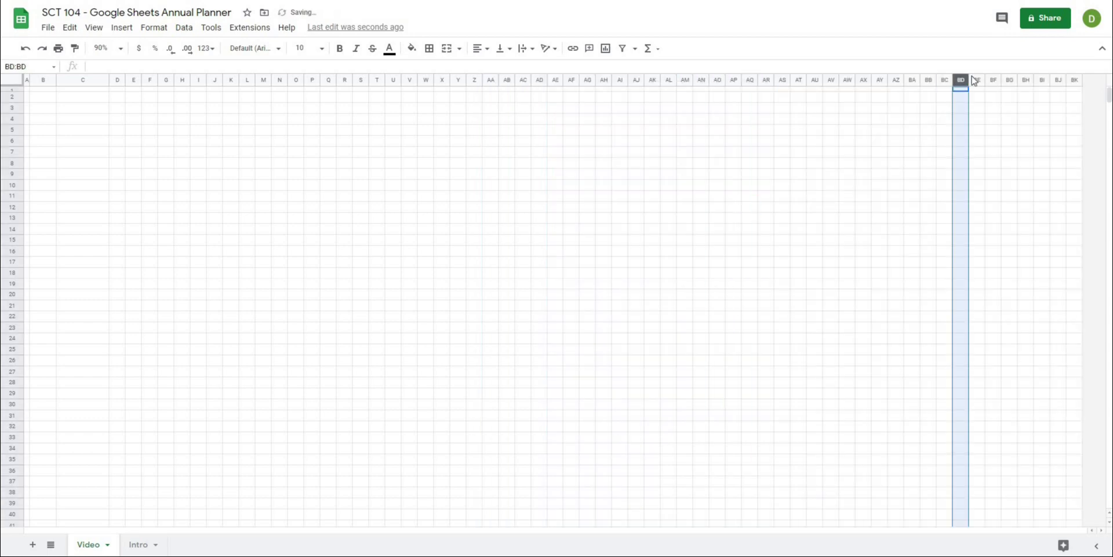
click(975, 79)
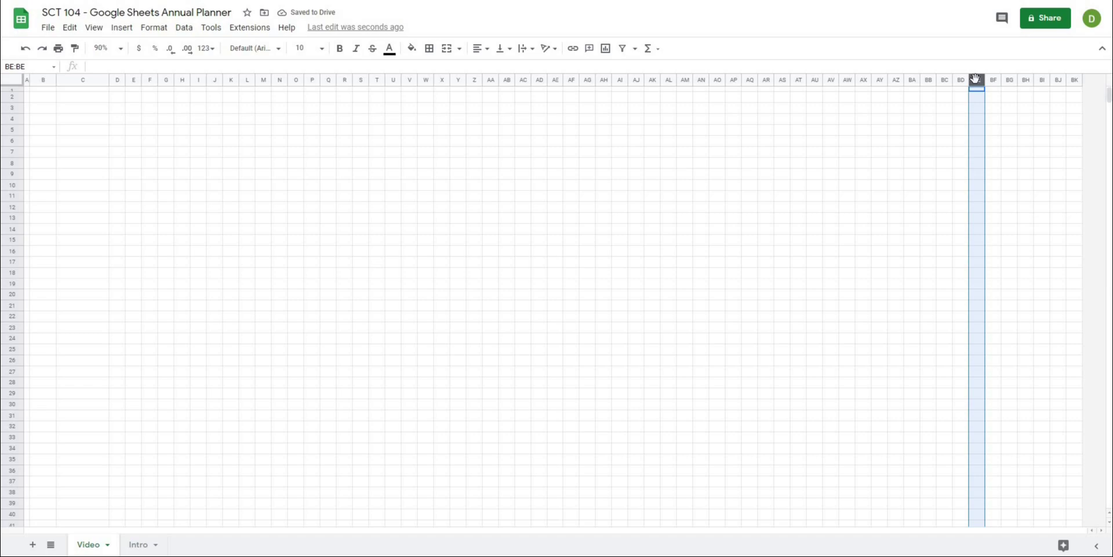
right_click(975, 79)
click(873, 269)
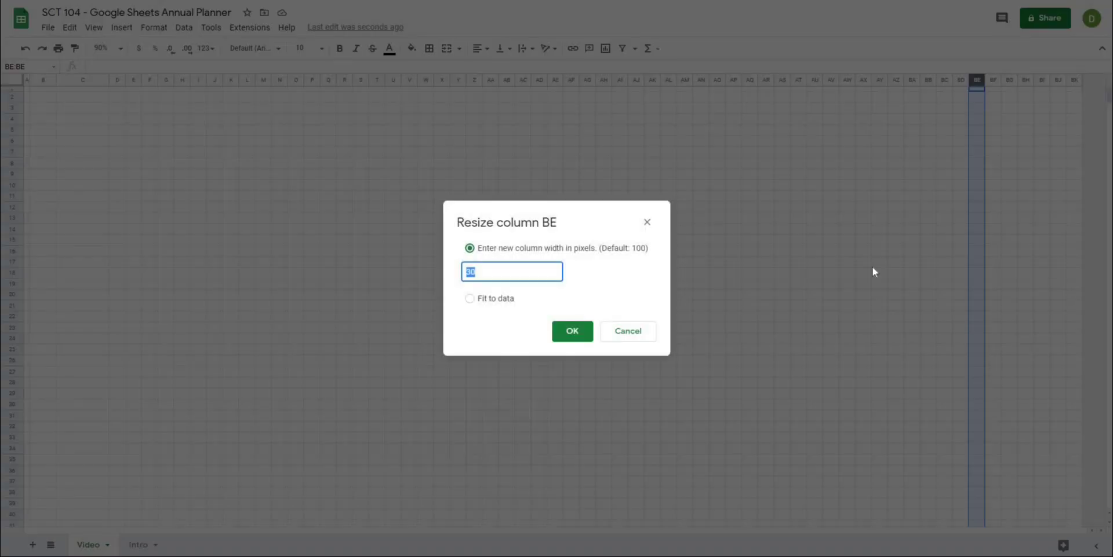
text(10)
key(Return)
click(879, 229)
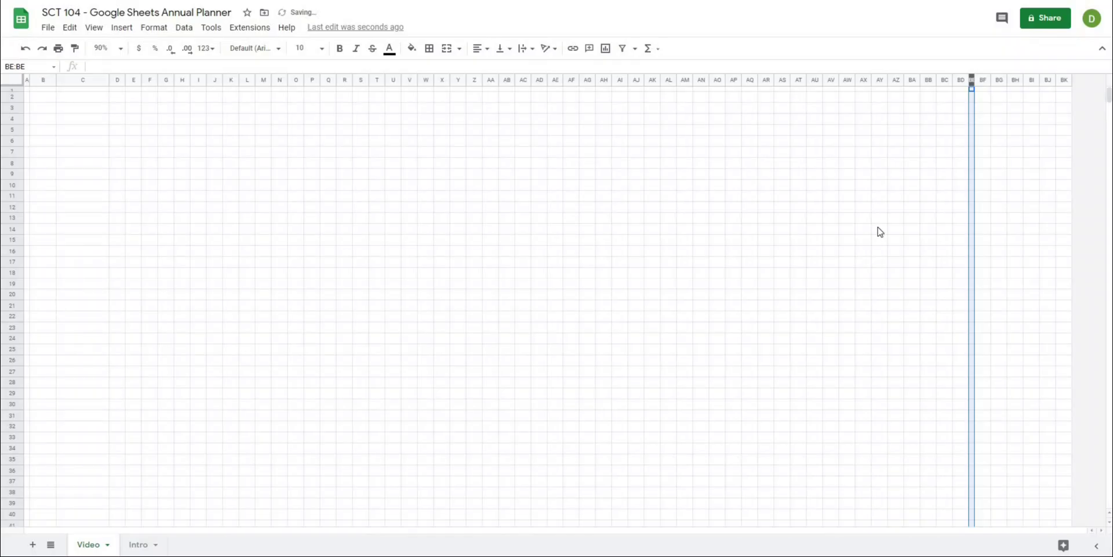
- Delete the surplus columns BF to BK so the sheet ends at column BE
drag(984, 81, 1064, 80)
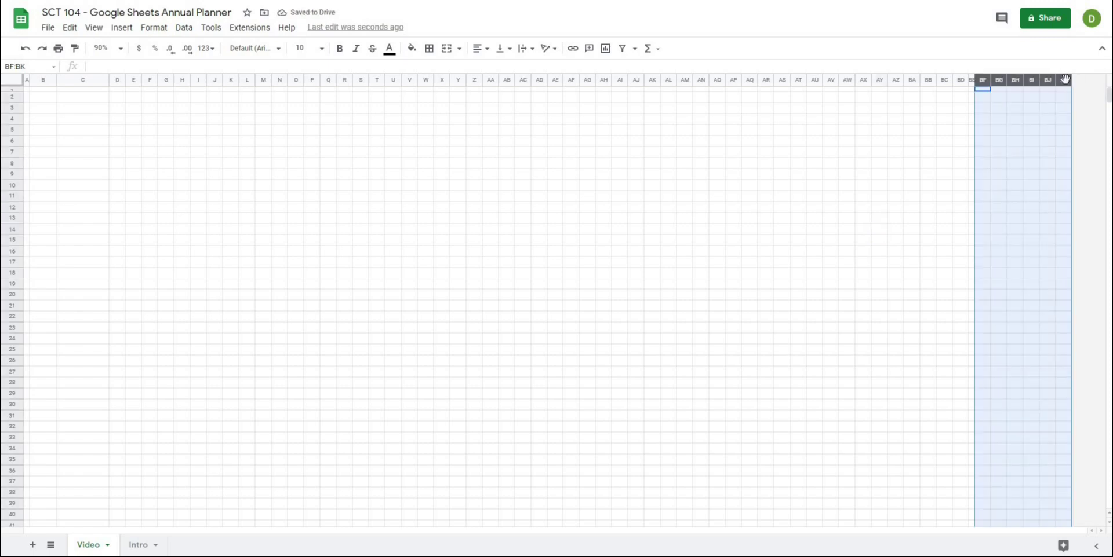
right_click(1064, 81)
click(951, 215)
click(702, 230)
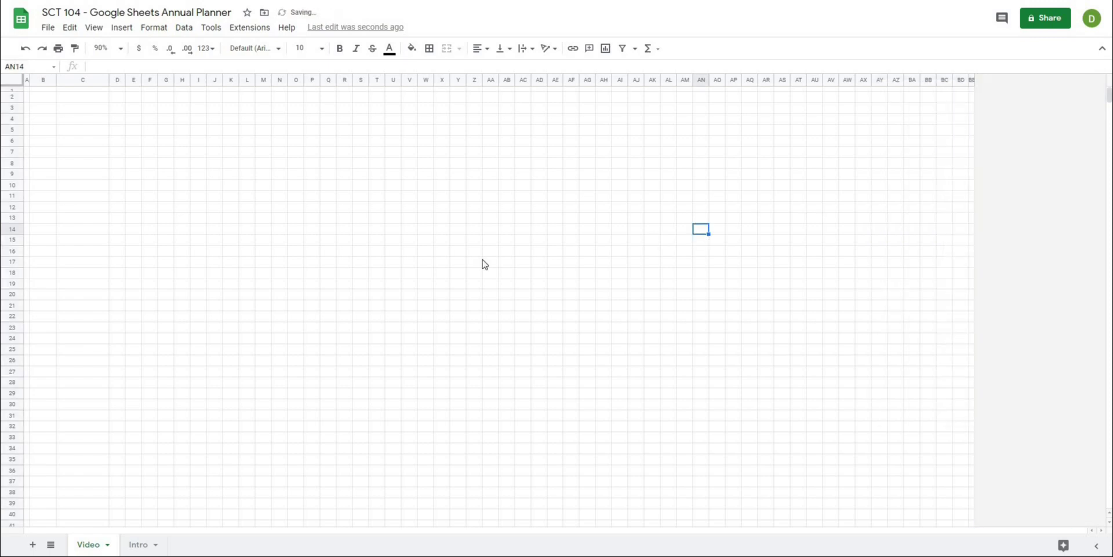
click(186, 252)
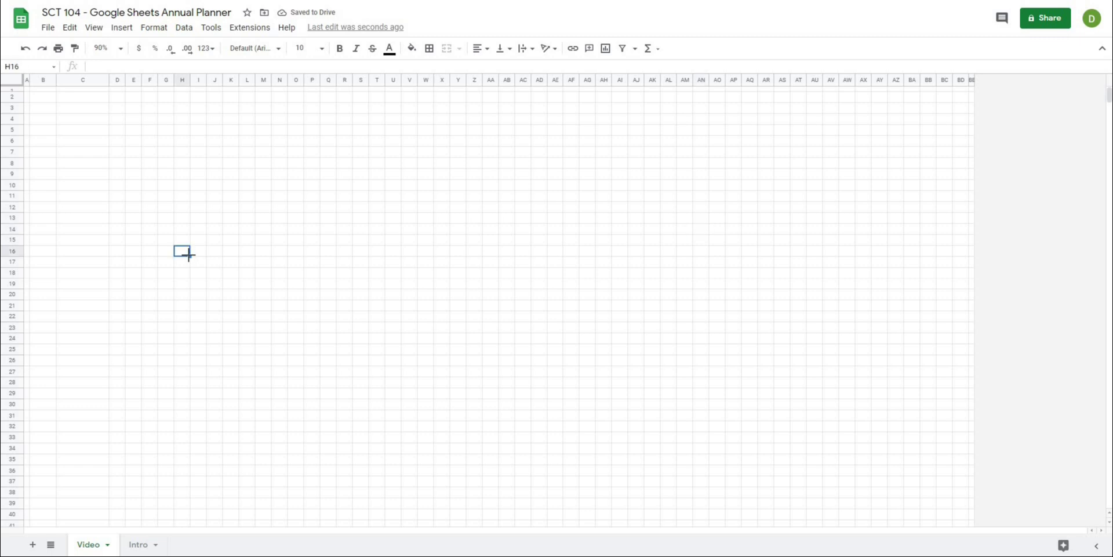
click(151, 164)
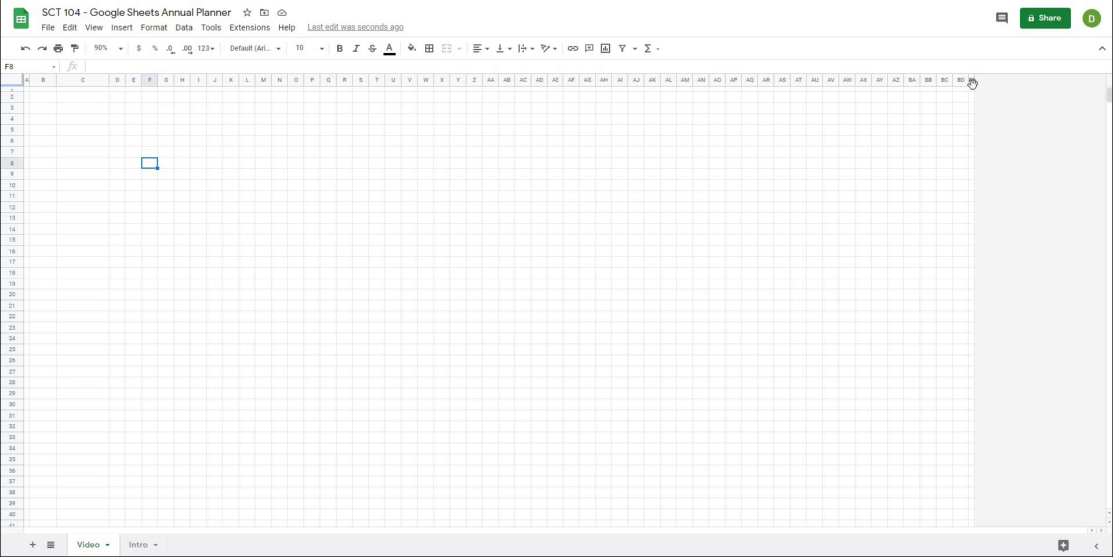
click(746, 200)
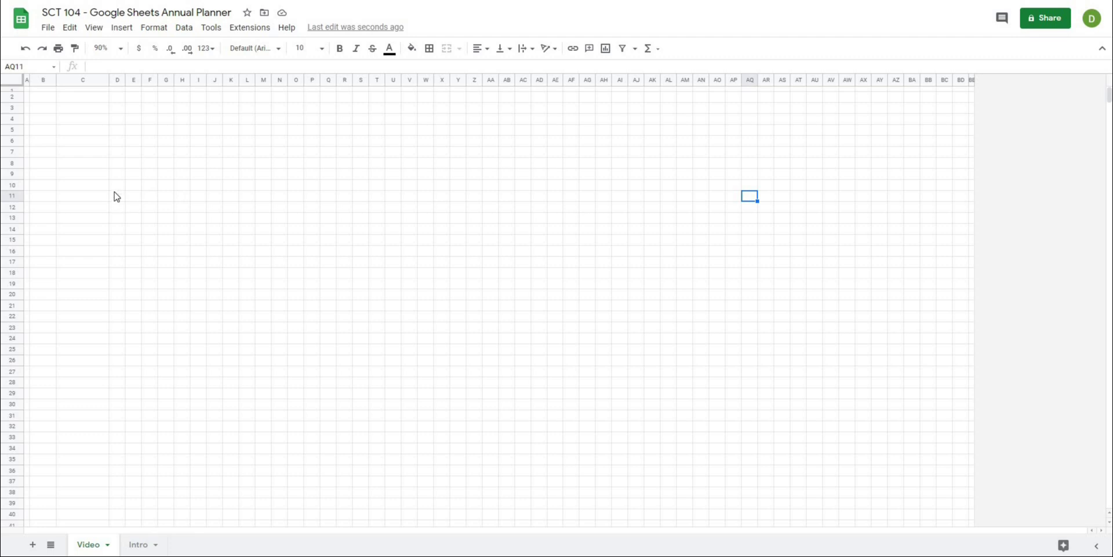
- Merge cells B2:E4 into one block and enter "TEAM LOGO HERE" in it
click(43, 102)
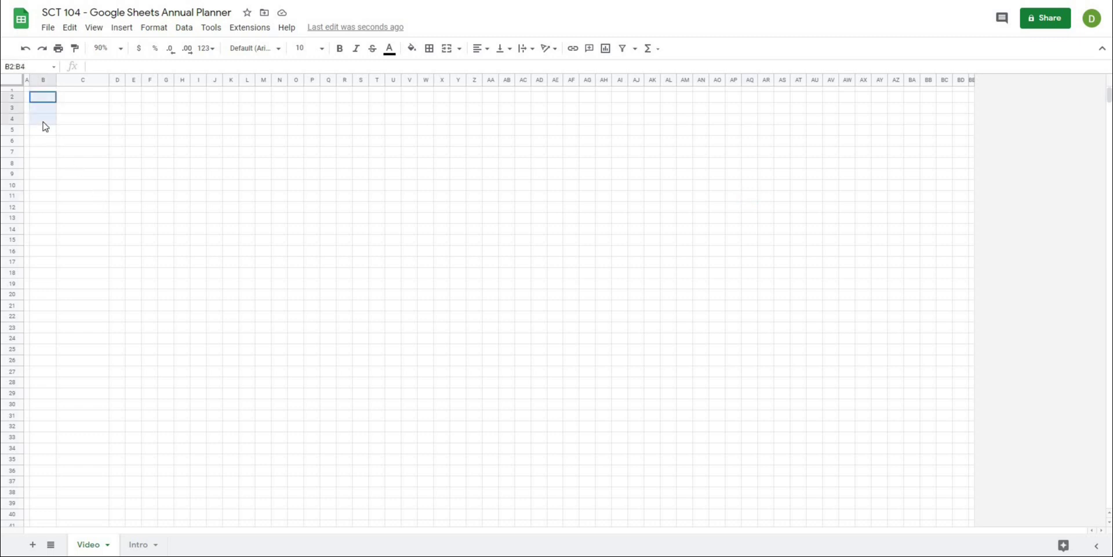
drag(44, 126, 132, 126)
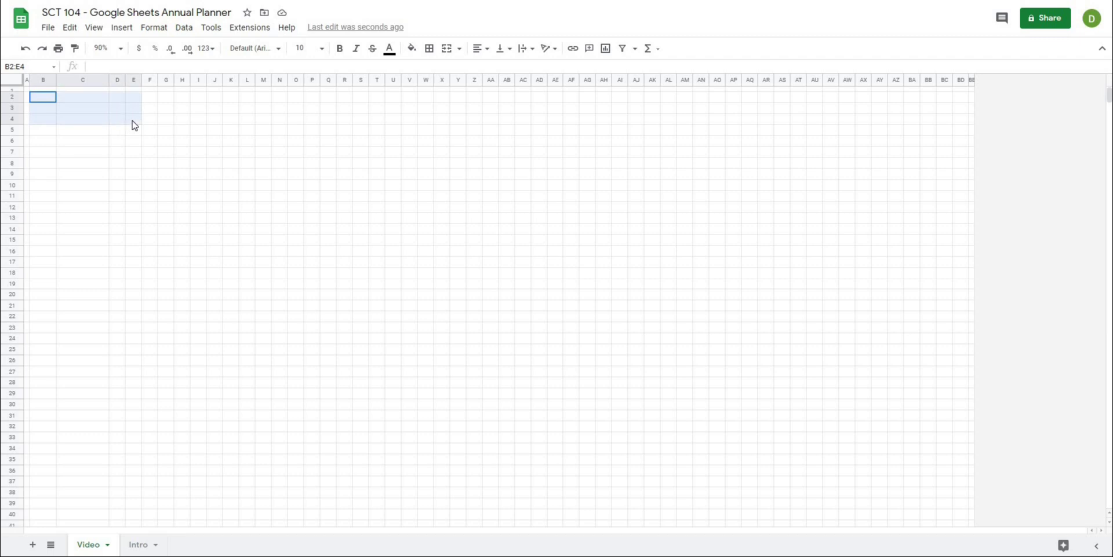
click(447, 48)
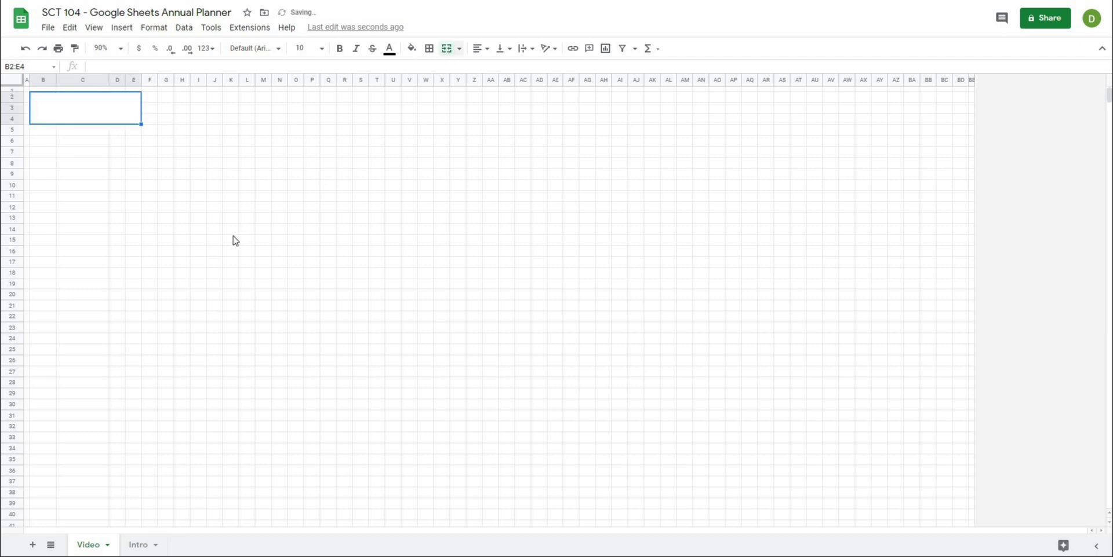
text(TEAM LOGO HERE)
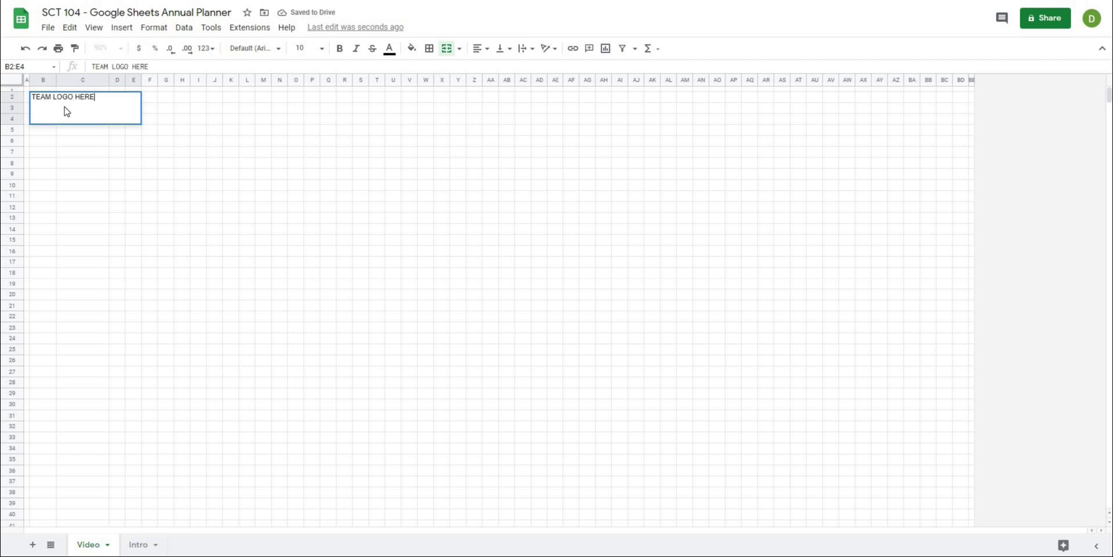
key(Return)
- Center the "TEAM LOGO HERE" text horizontally and align it to the vertical middle of its merged cell
click(487, 51)
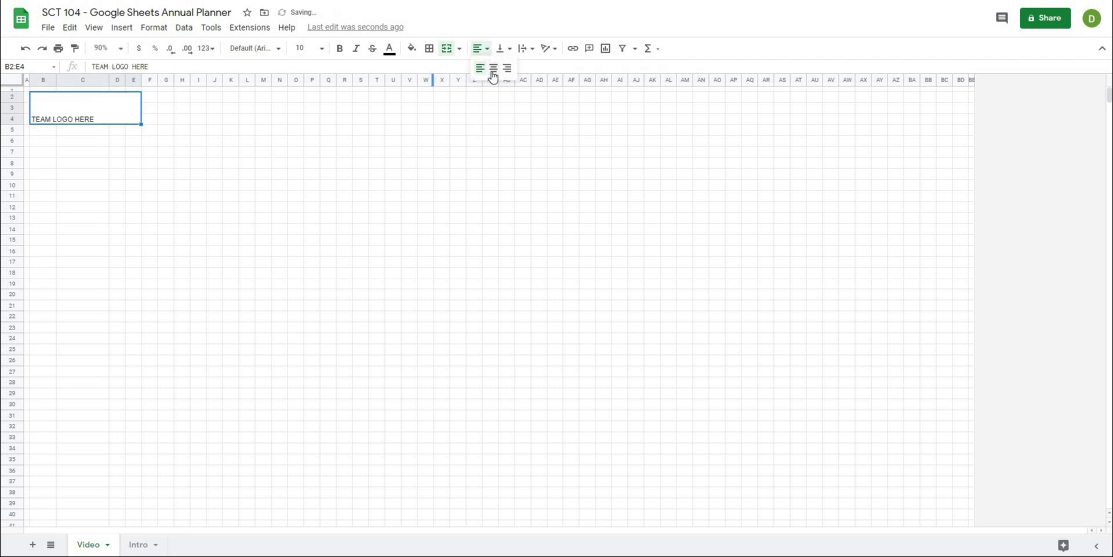
click(492, 67)
click(507, 50)
click(517, 67)
click(506, 174)
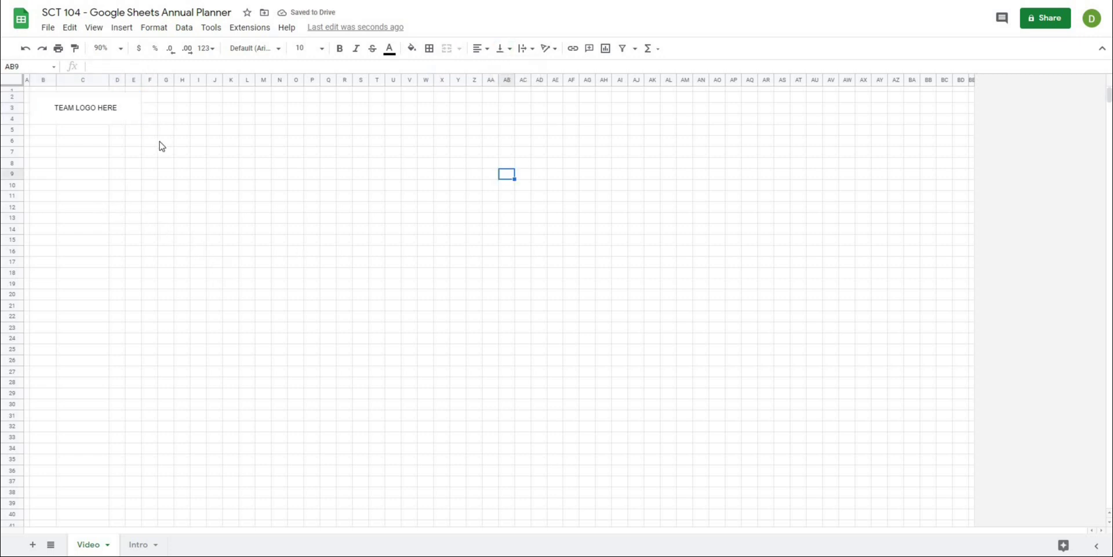
- Merge columns G to K separately in rows 2, 3 and 4 to form three label cells
drag(165, 99, 211, 102)
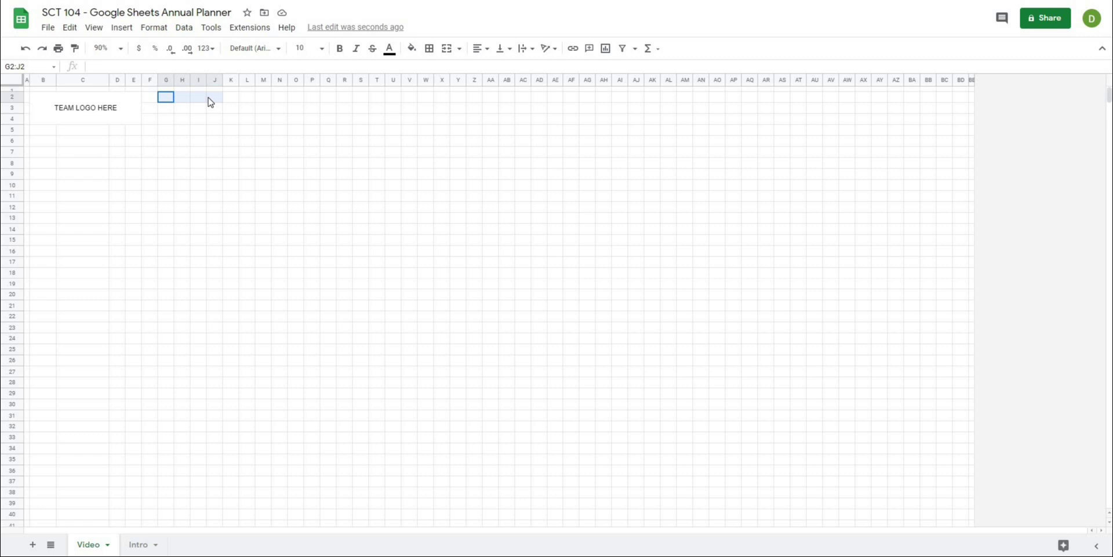
drag(226, 104, 236, 121)
click(446, 48)
click(444, 52)
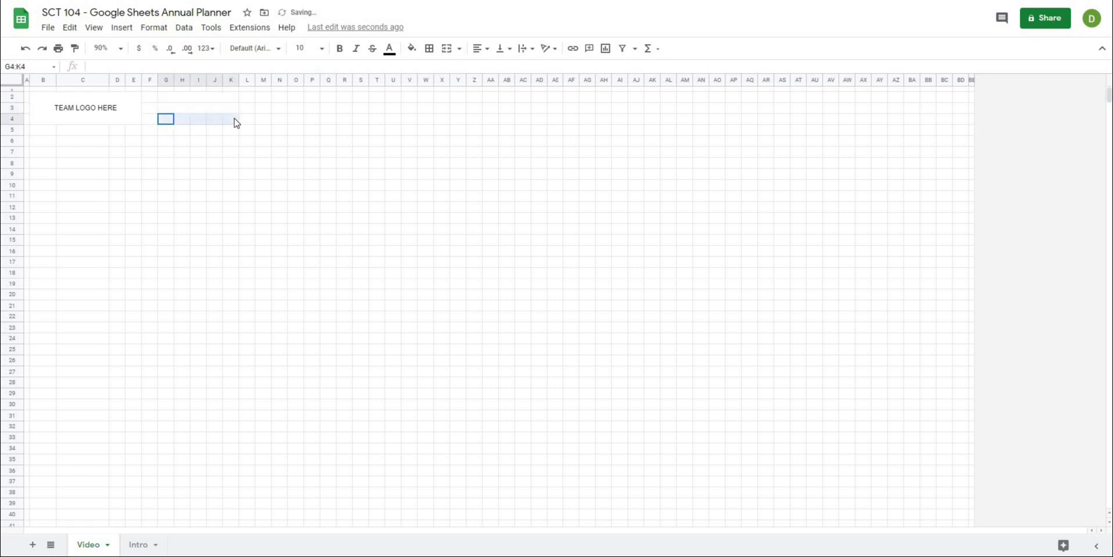
click(447, 48)
click(263, 171)
- Enter the labels "TEAM NAME", "Starting Date" and "S&C COACH NAME" in the merged cells G2, G3 and G4
click(176, 99)
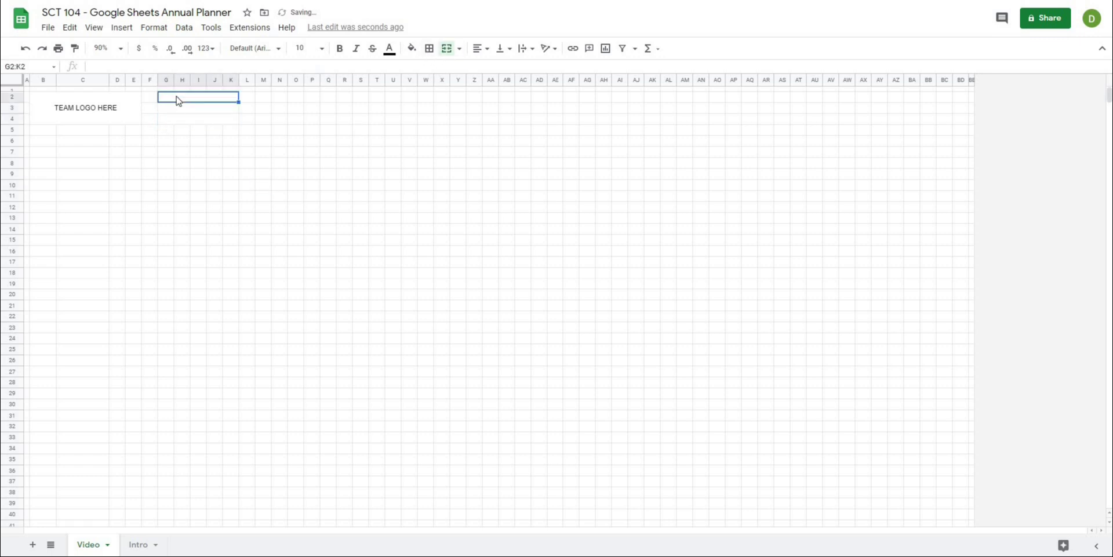
text(TEAM NAME)
key(Return)
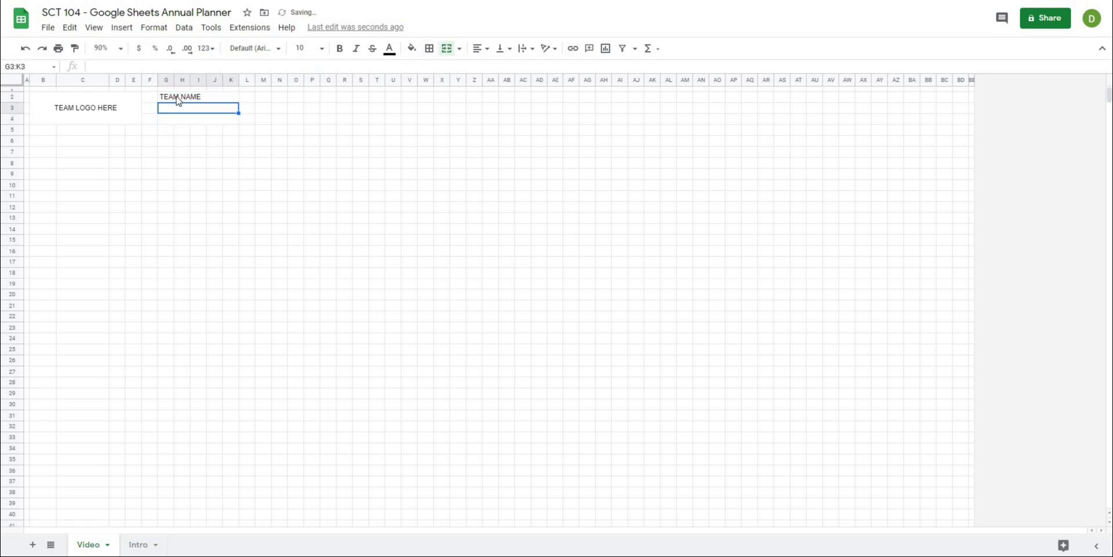
text(Starting Date)
key(Return)
text(S&)
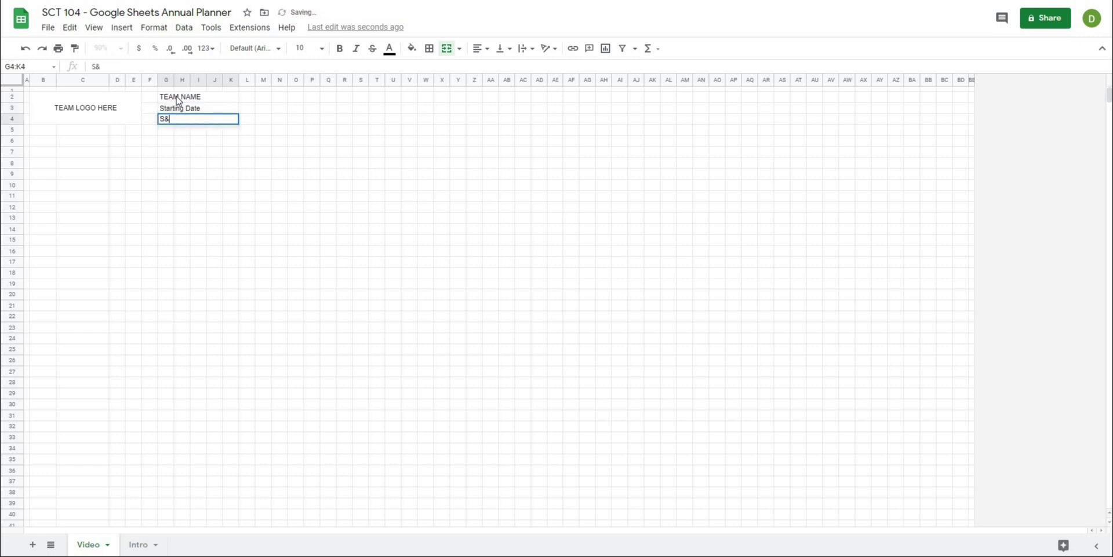
text(C COACH NAME)
key(Return)
- Merge columns L to S separately in rows 2, 3 and 4 to form entry cells beside the labels
click(179, 97)
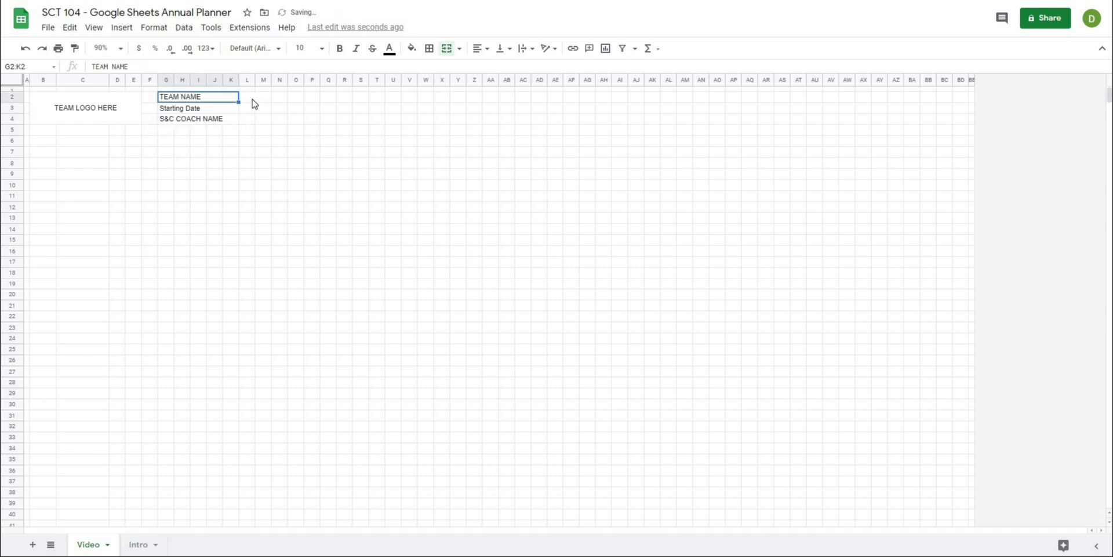
click(252, 99)
drag(252, 99, 361, 100)
click(453, 51)
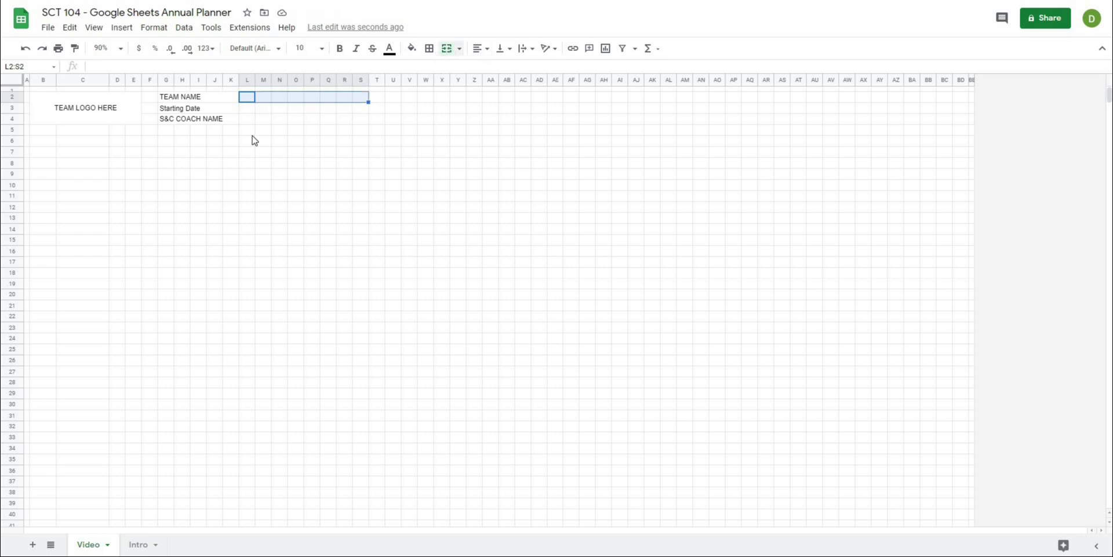
drag(244, 110, 362, 111)
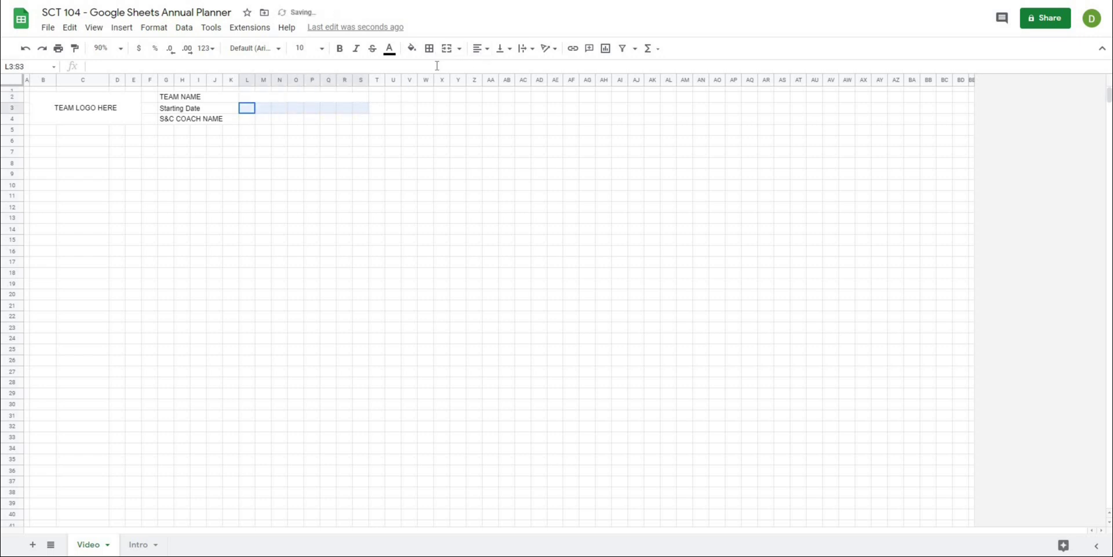
click(447, 49)
drag(245, 121, 362, 119)
click(331, 228)
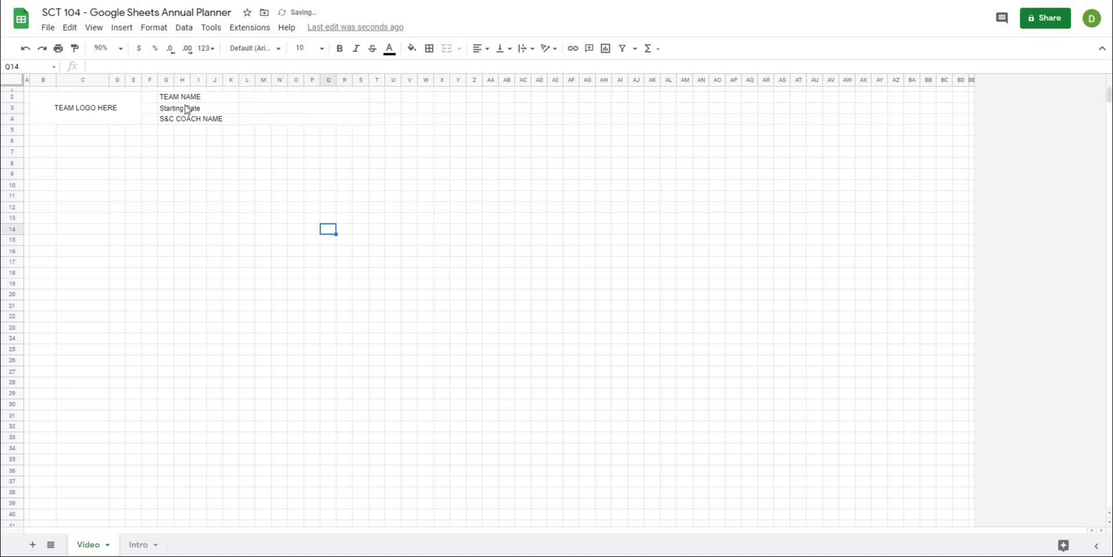
- Copy the label and entry block G2:S4 and paste it starting at cell U2
drag(171, 101, 278, 123)
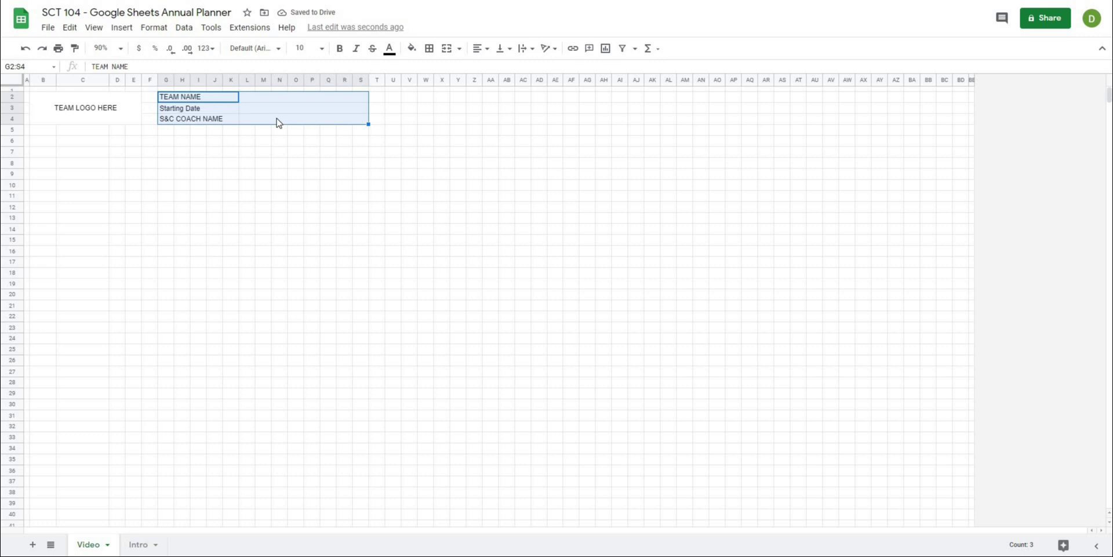
key(ctrl+c)
click(396, 102)
key(ctrl+v)
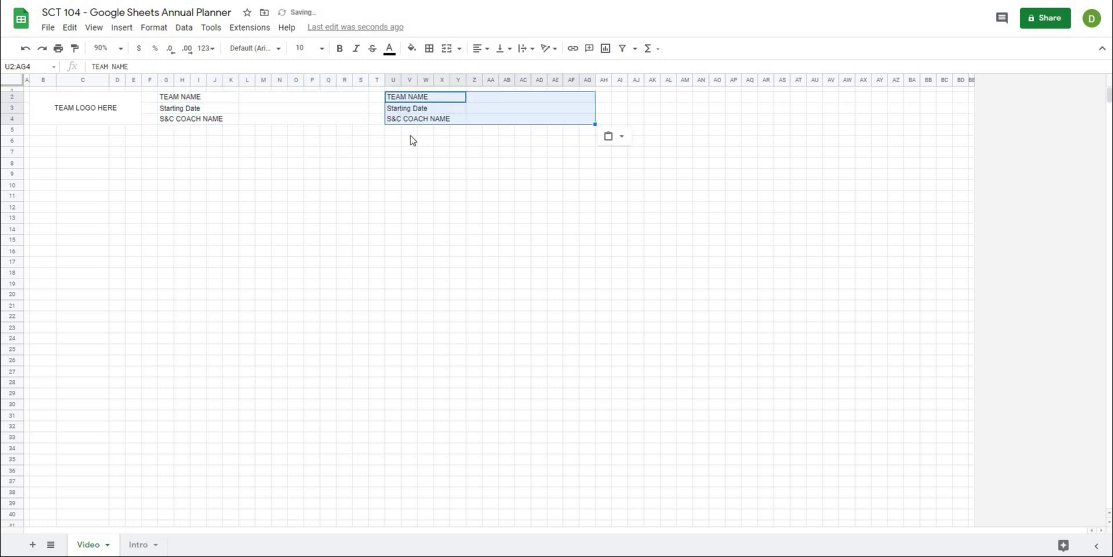
click(415, 164)
- Replace the labels in U2, U3 and U4 with "HEAD COACH", "Asst COACH" and "Therapist"
click(412, 100)
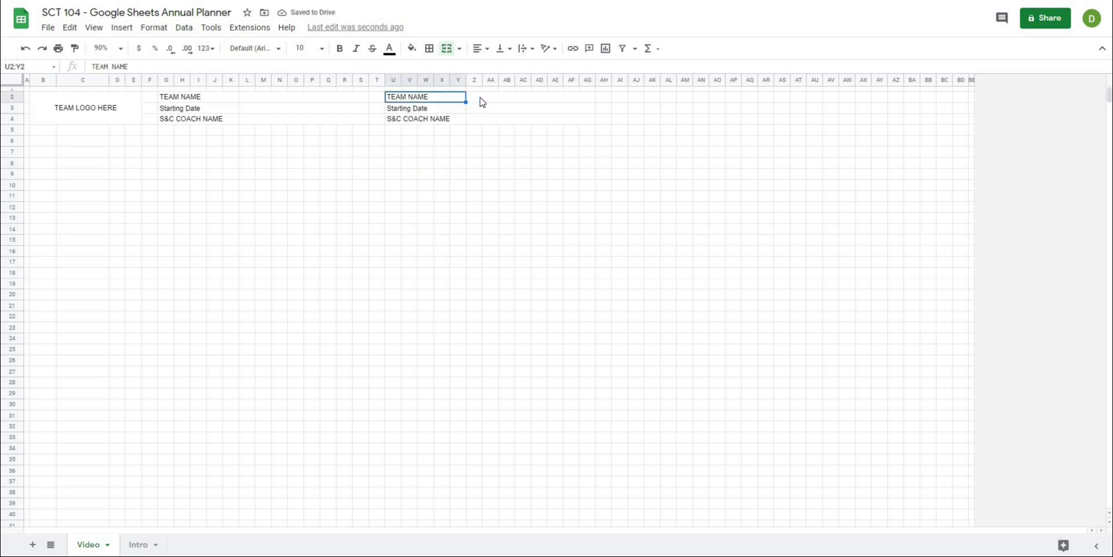
text(HEAD COA)
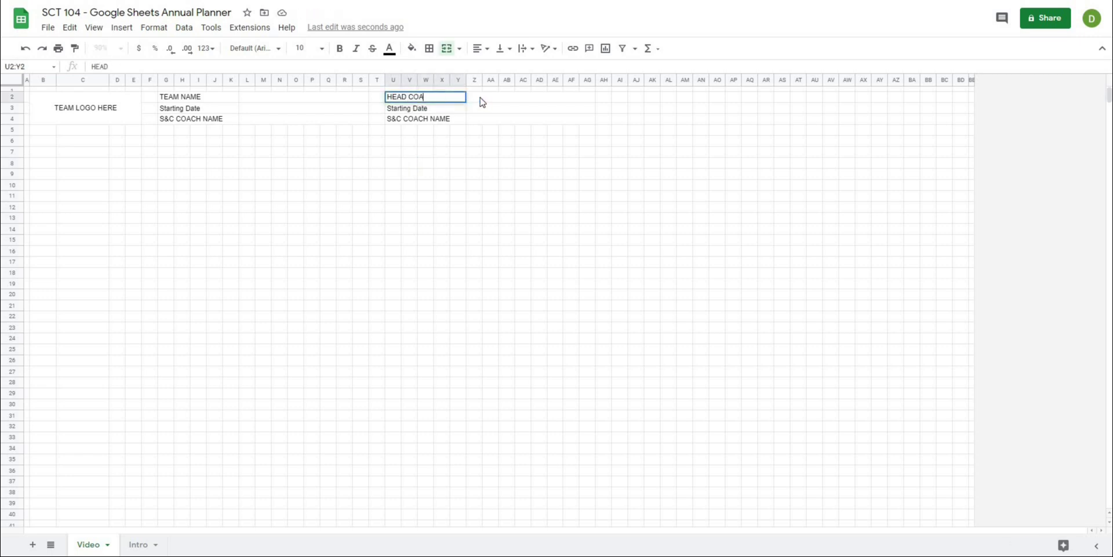
text(CH)
key(Return)
text(ASs)
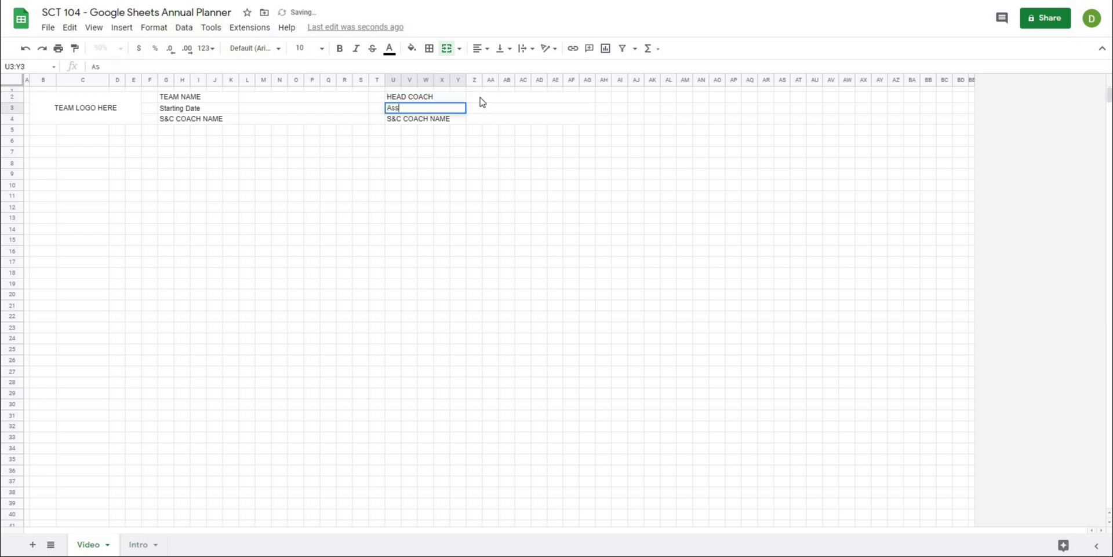
text(t Co)
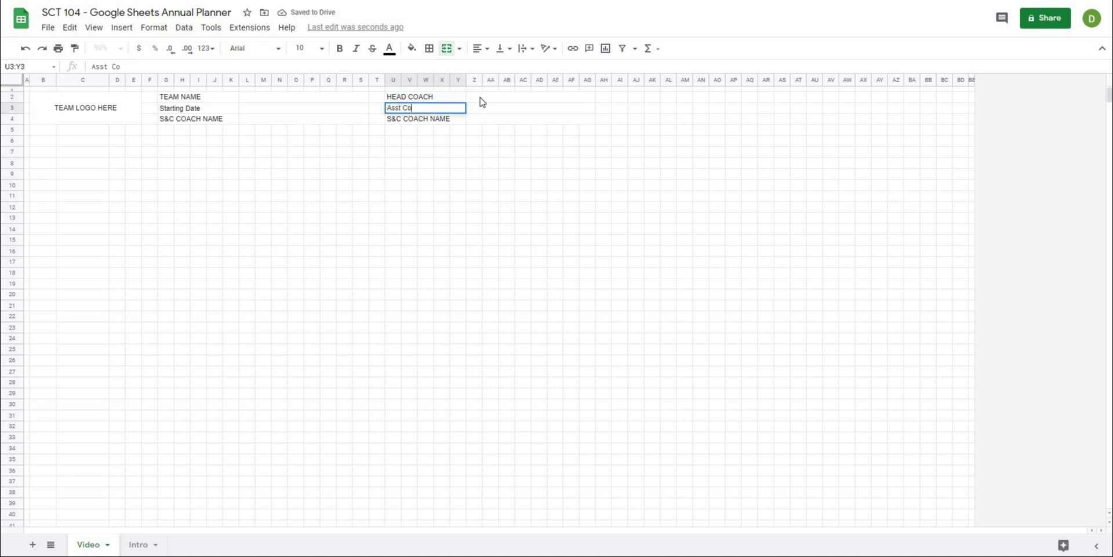
key(BackSpace)
key(Return)
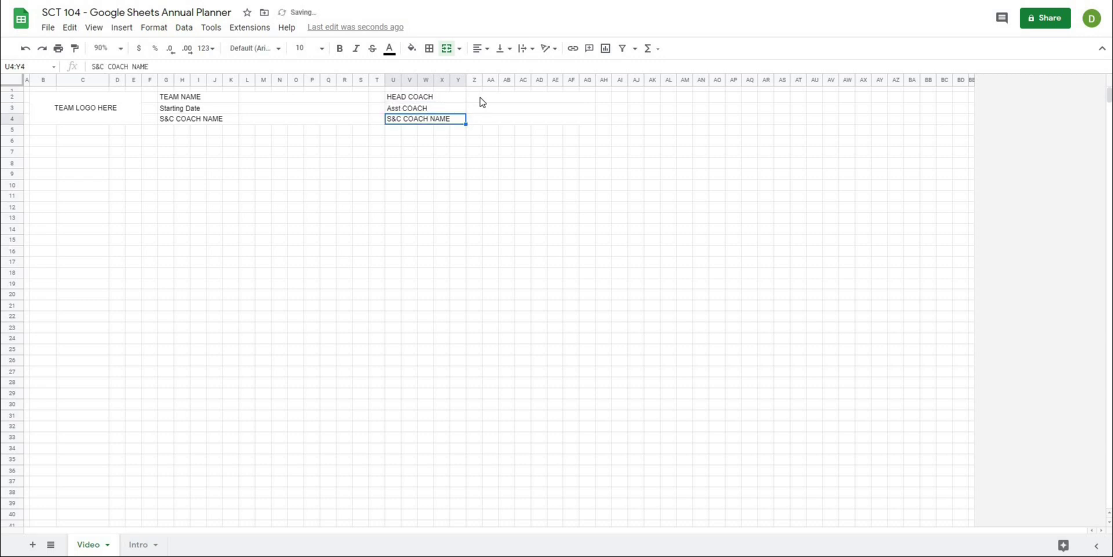
text(Th)
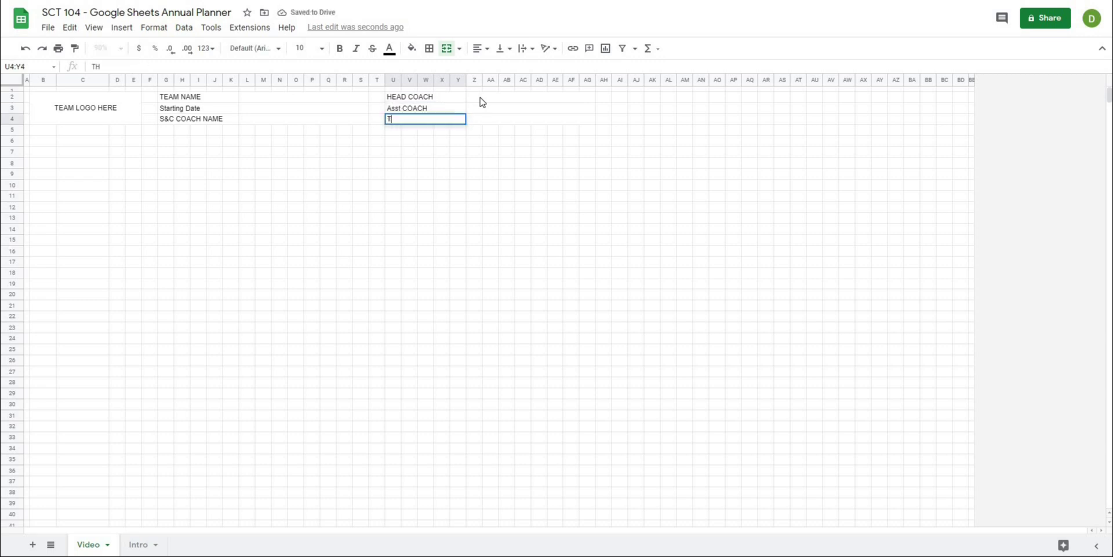
text(ear)
text(rapist)
key(Return)
click(526, 155)
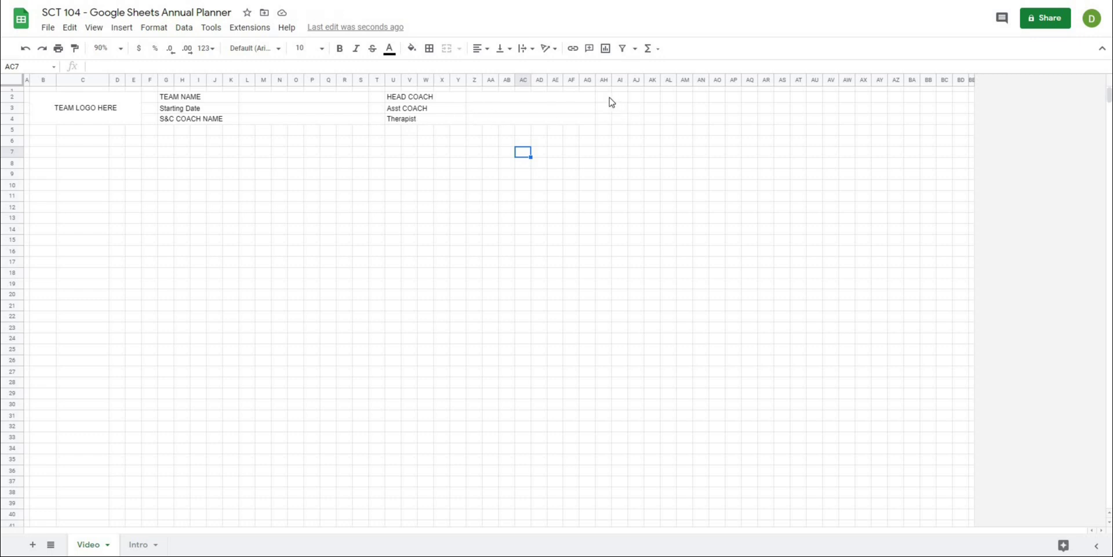
- Merge columns AI to AL separately in rows 2, 3 and 4 to form three more label cells
drag(616, 99, 669, 99)
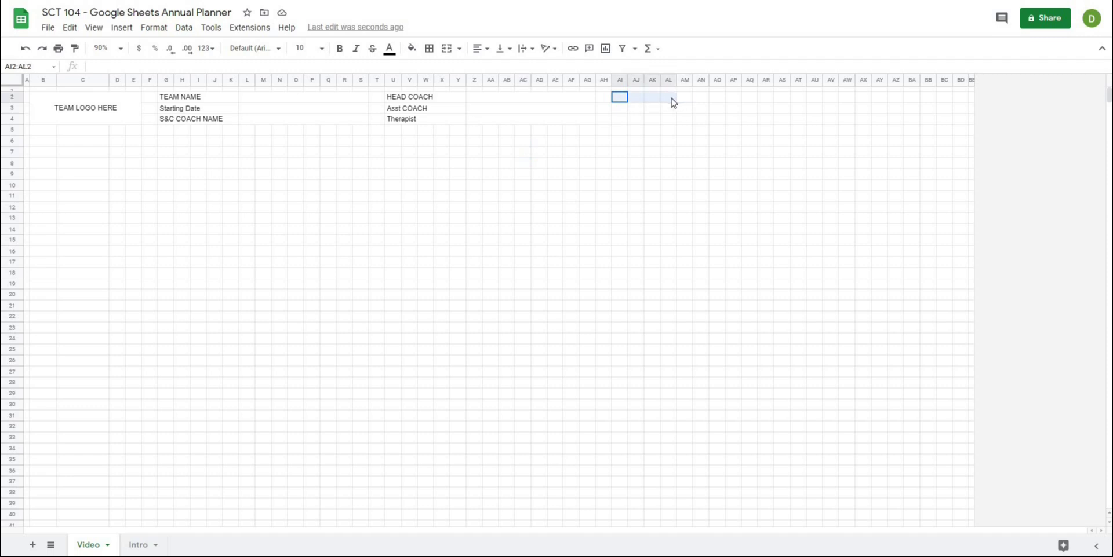
click(446, 48)
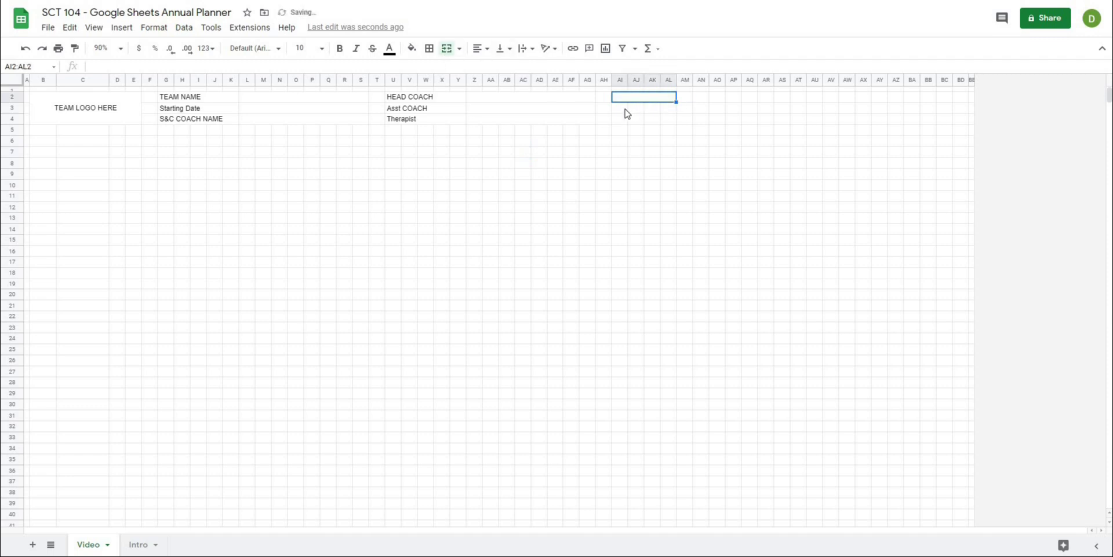
drag(625, 111, 750, 109)
click(446, 48)
click(447, 48)
- Merge columns AM to BD separately in rows 2, 3 and 4 to form three wide entry cells
drag(971, 106, 958, 100)
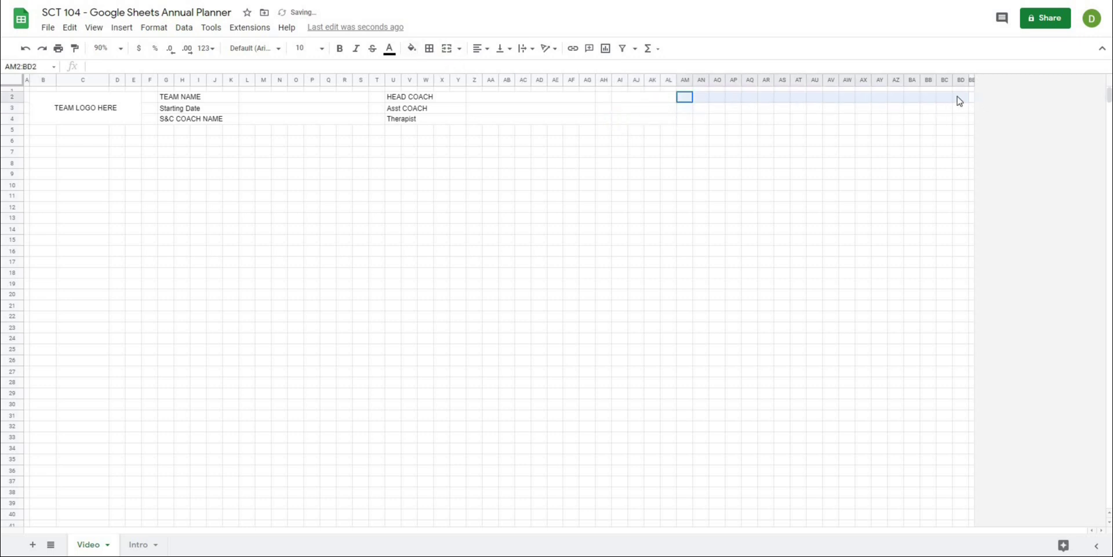
click(448, 48)
drag(697, 112, 962, 110)
click(447, 48)
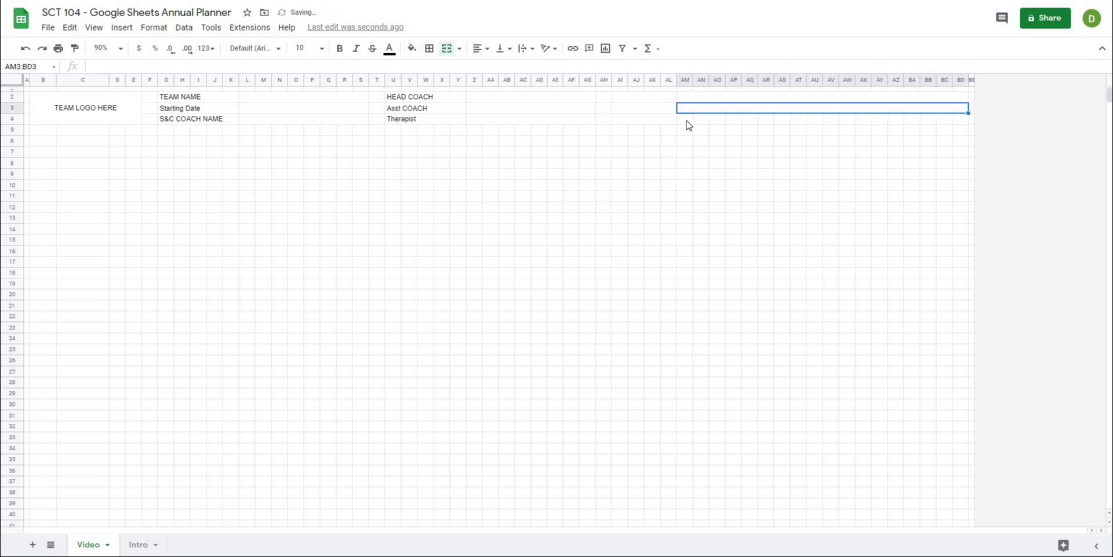
drag(688, 123, 965, 120)
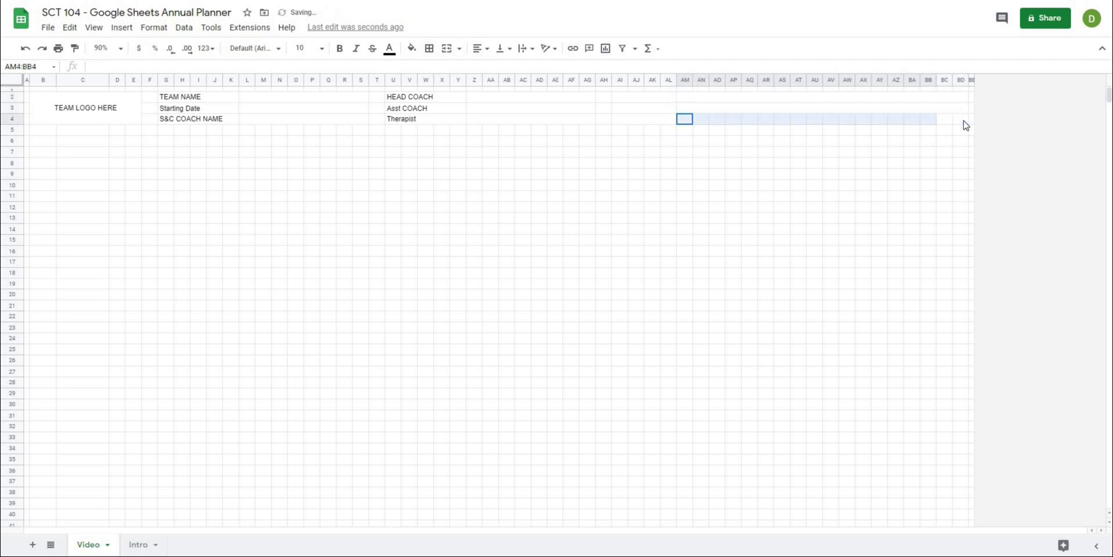
click(447, 48)
- Enter the label "Goal #1" in the merged label cell AI2
click(648, 102)
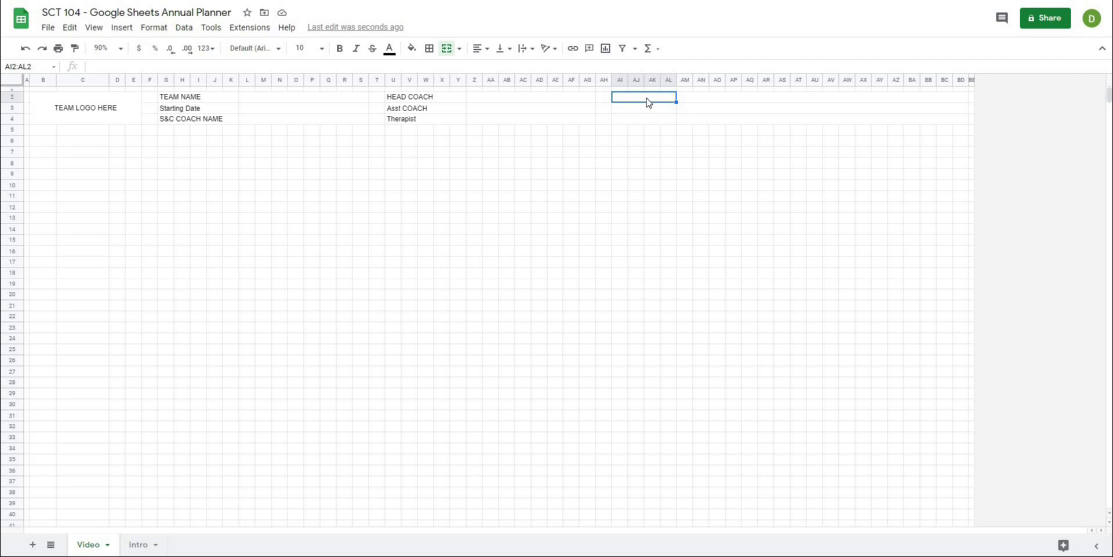
text(GOal)
key(BackSpace)
key(BackSpace)
key(BackSpace)
text(al)
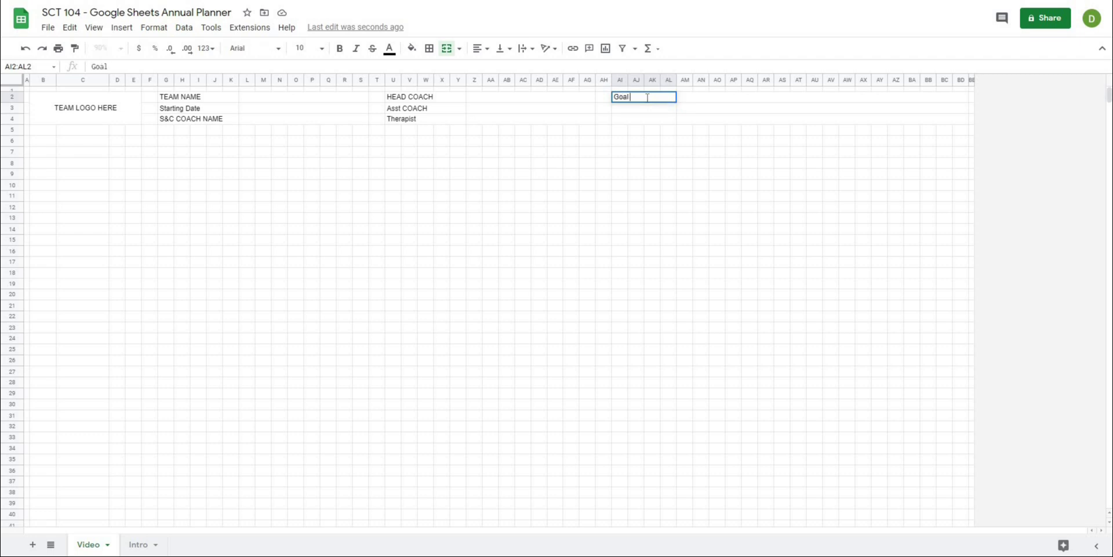
text( #1)
key(Return)
- Enter the label "Goal #3" in both merged label cells AI3 and AI4
text(Goal 3)
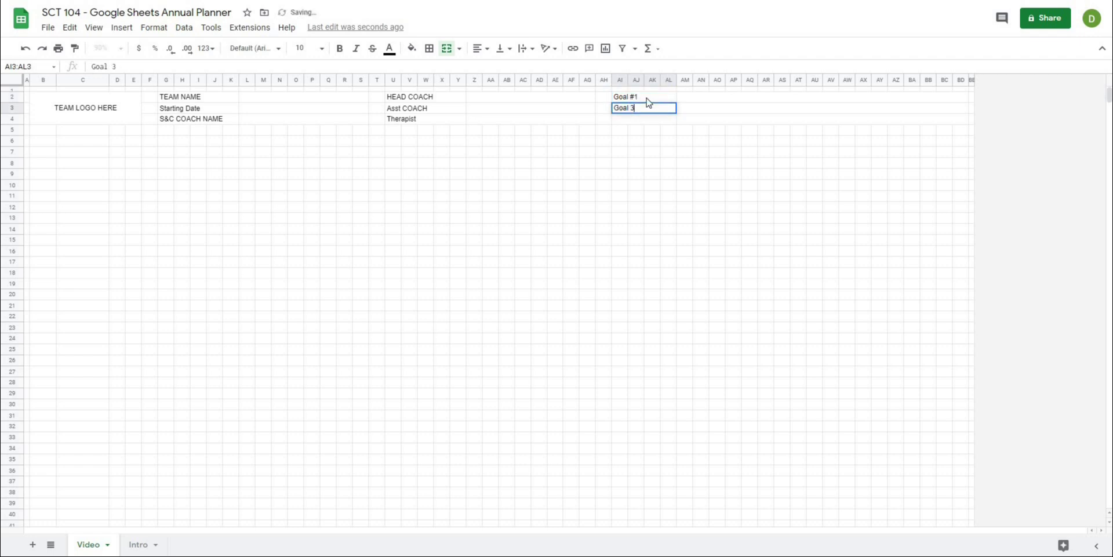
text( # 2)
key(Return)
text(G)
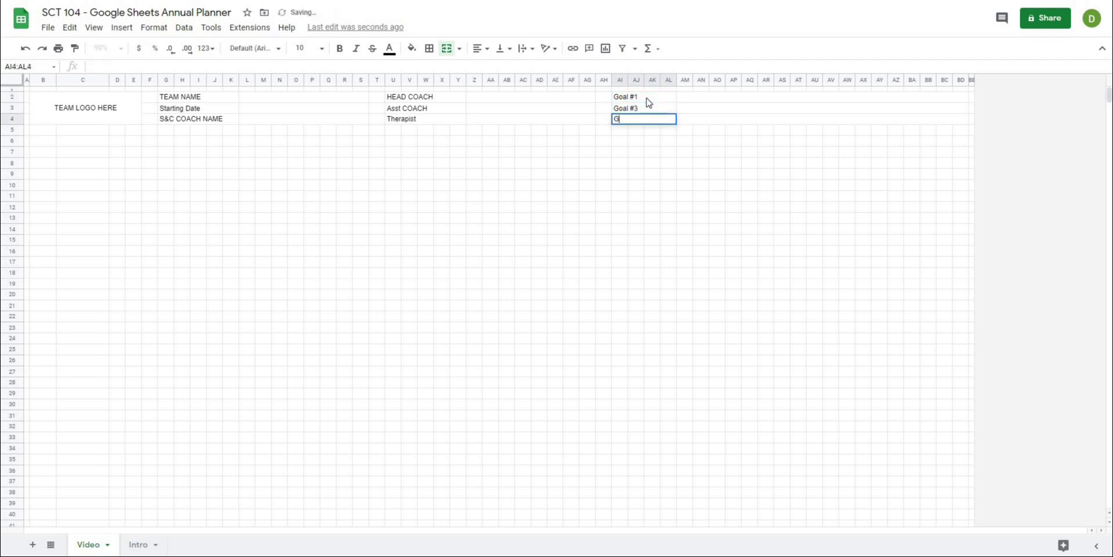
text(oald)
key(BackSpace)
text(#)
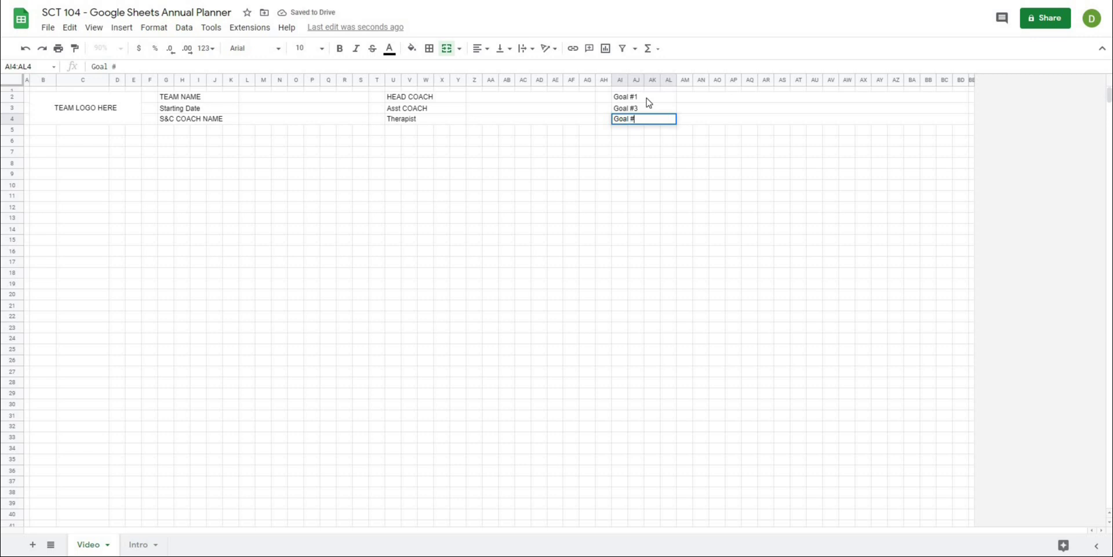
text(3)
- Correct the label in AI3 so that it reads "Goal #2"
key(Up)
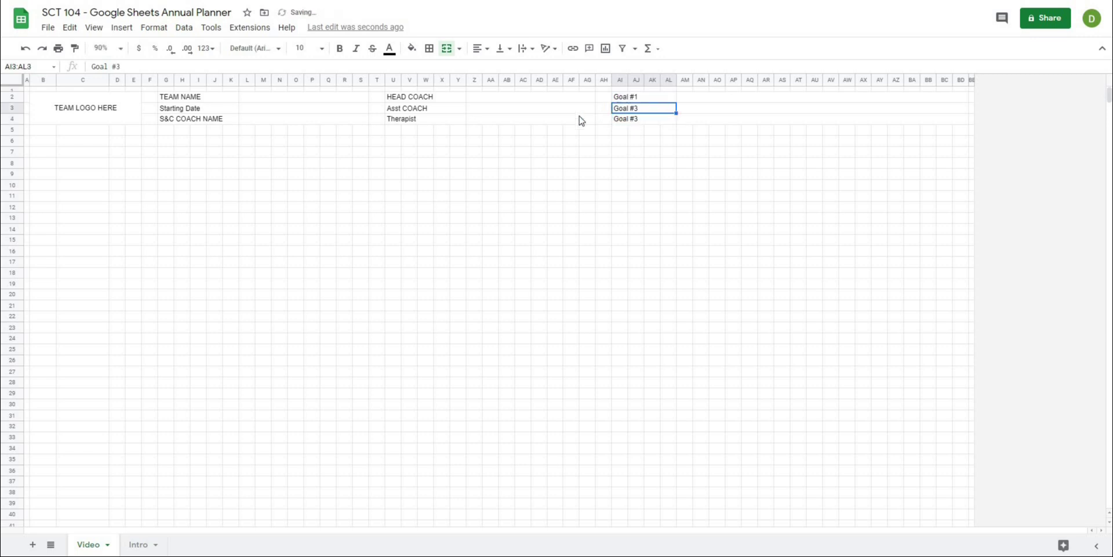
key(Return)
key(BackSpace)
text(2)
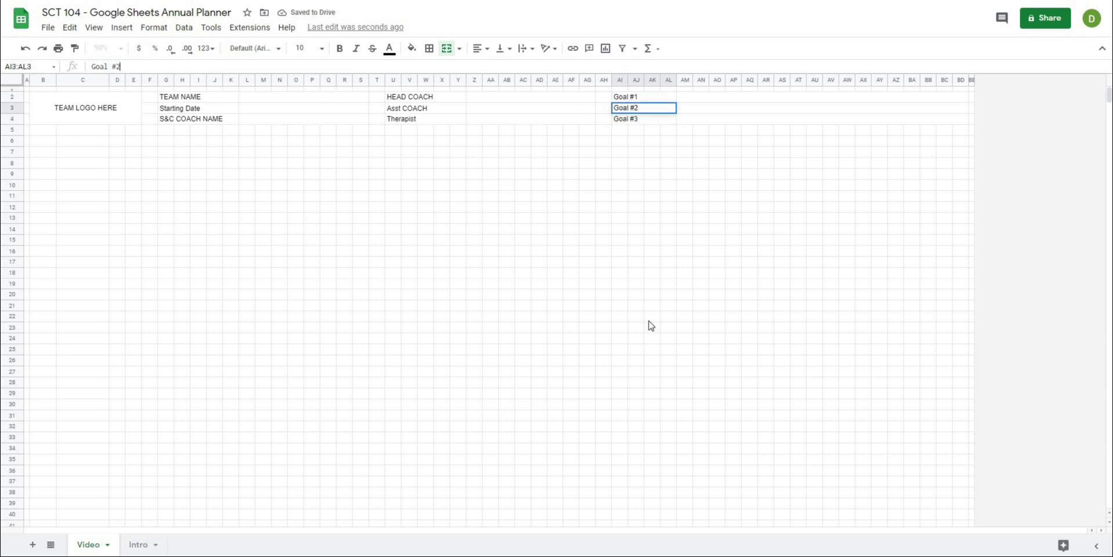
click(651, 317)
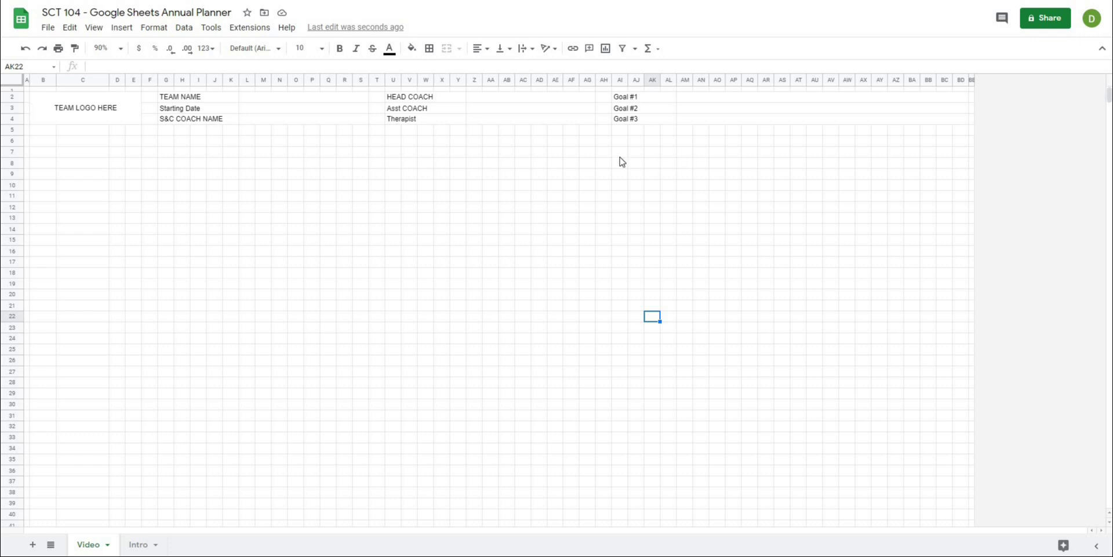
drag(311, 102, 323, 123)
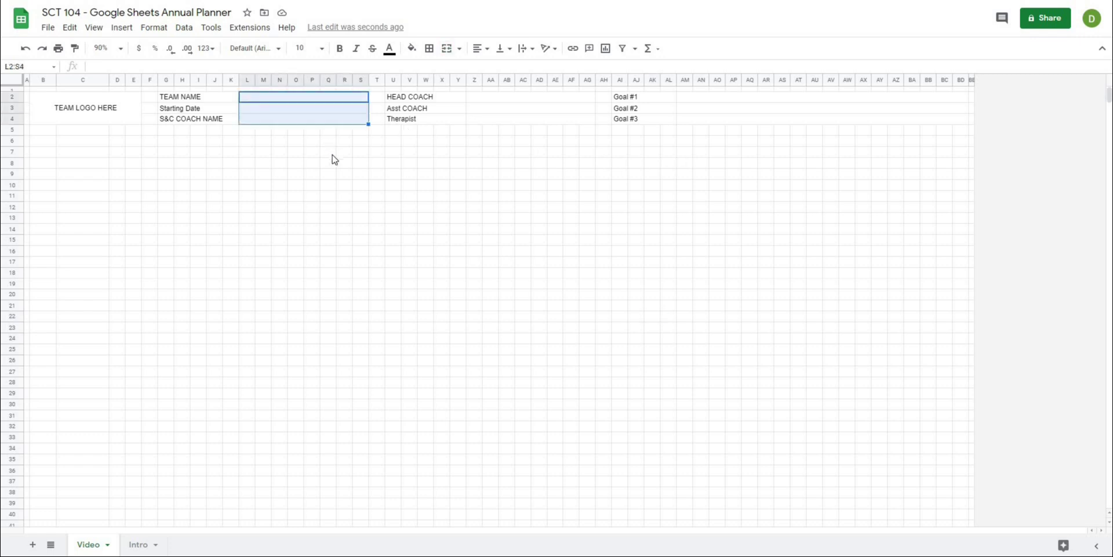
click(333, 155)
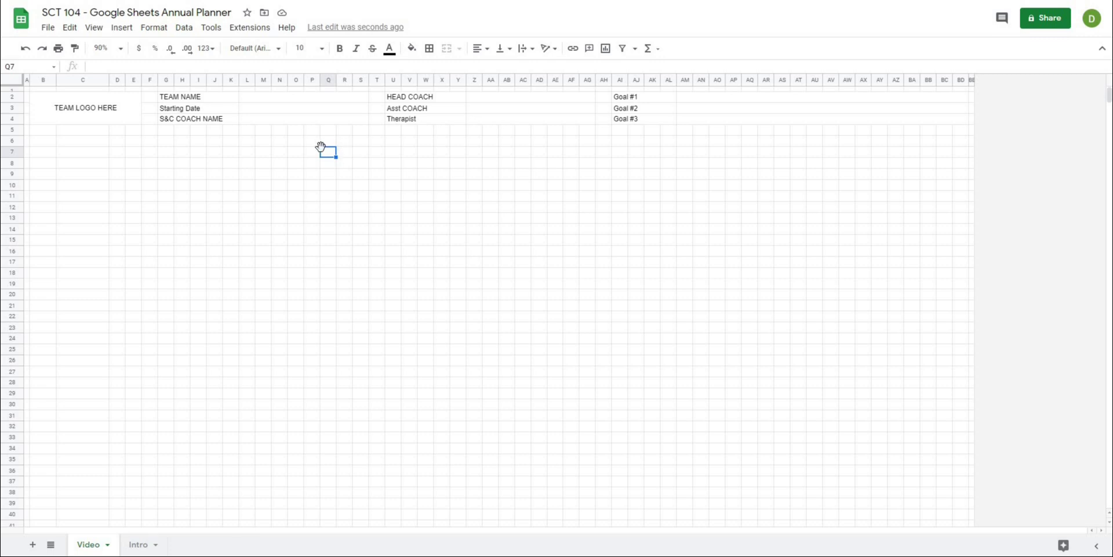
click(282, 167)
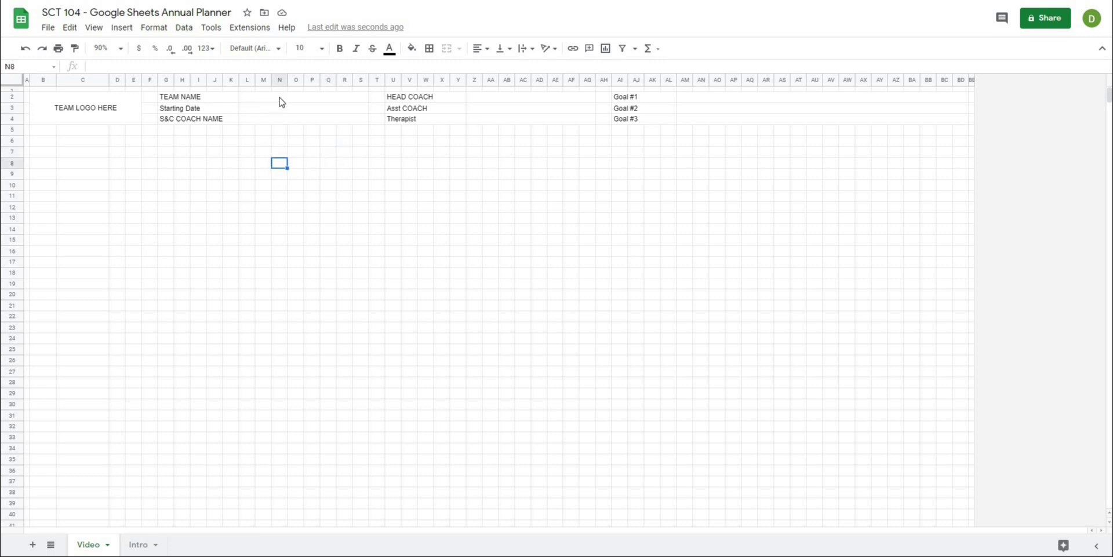
- Apply dashed borders on all sides of the header entry cells L2:S4, Z2:AG4 and AM2:BD4
drag(281, 102, 265, 121)
click(279, 164)
ctrl+click(485, 99)
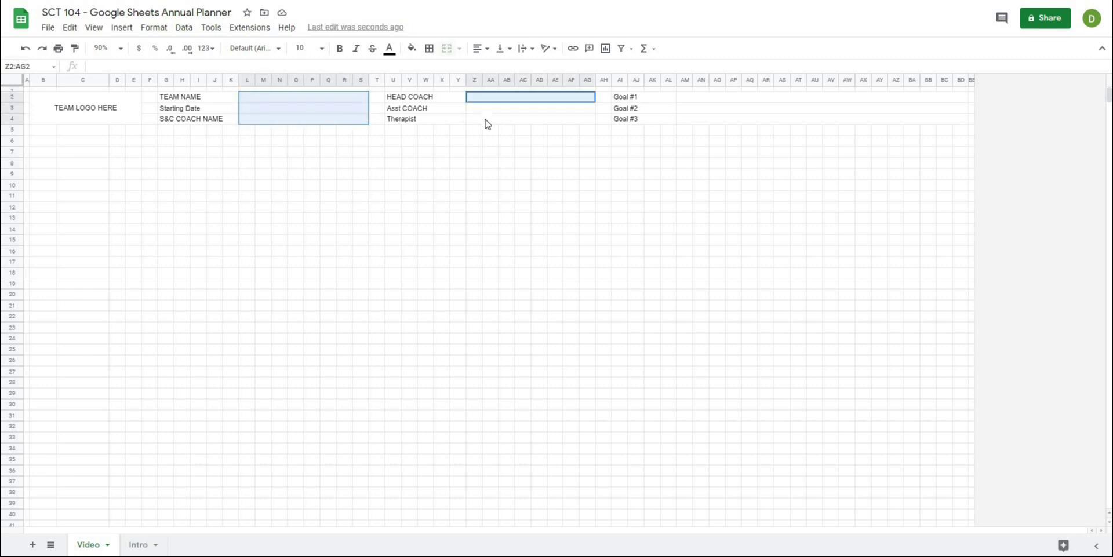
drag(487, 124, 487, 123)
drag(735, 98, 738, 122)
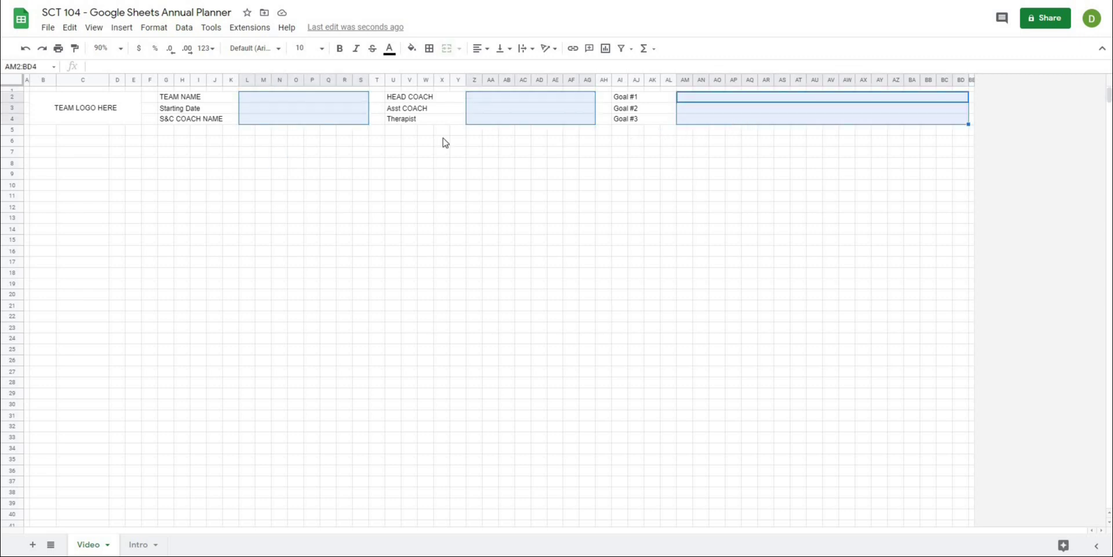
click(430, 50)
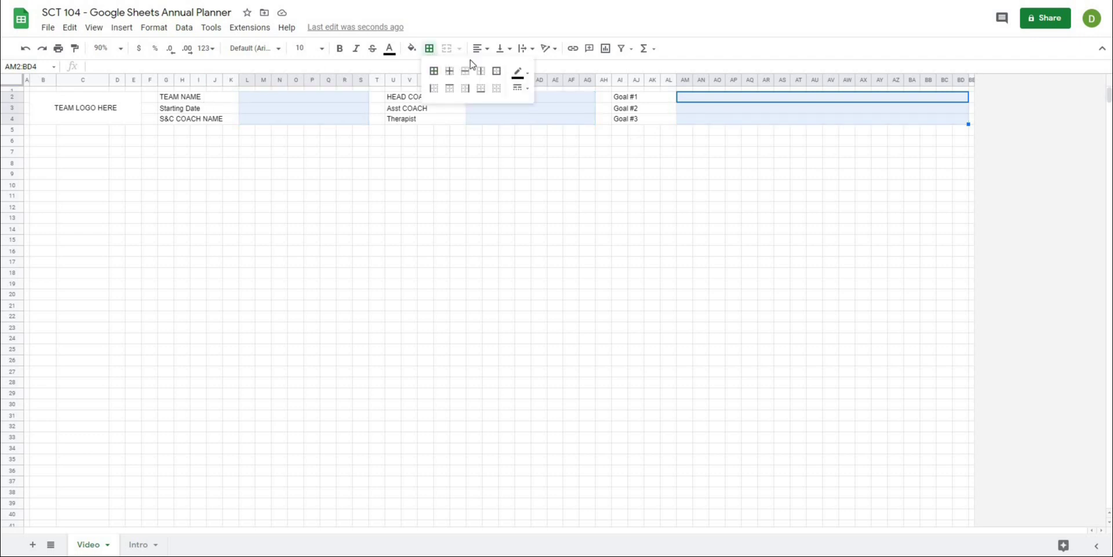
click(433, 72)
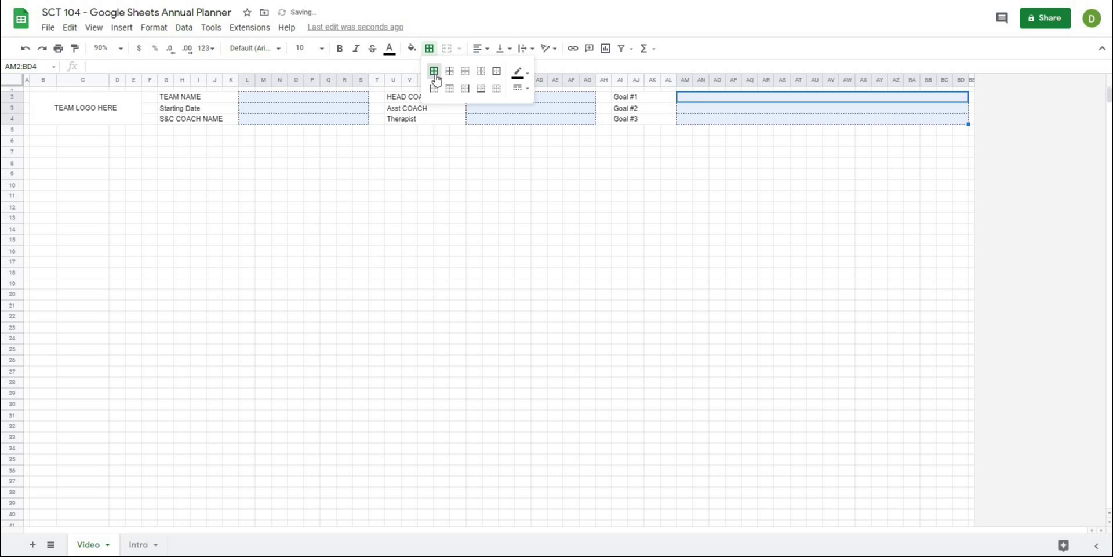
click(525, 93)
click(636, 174)
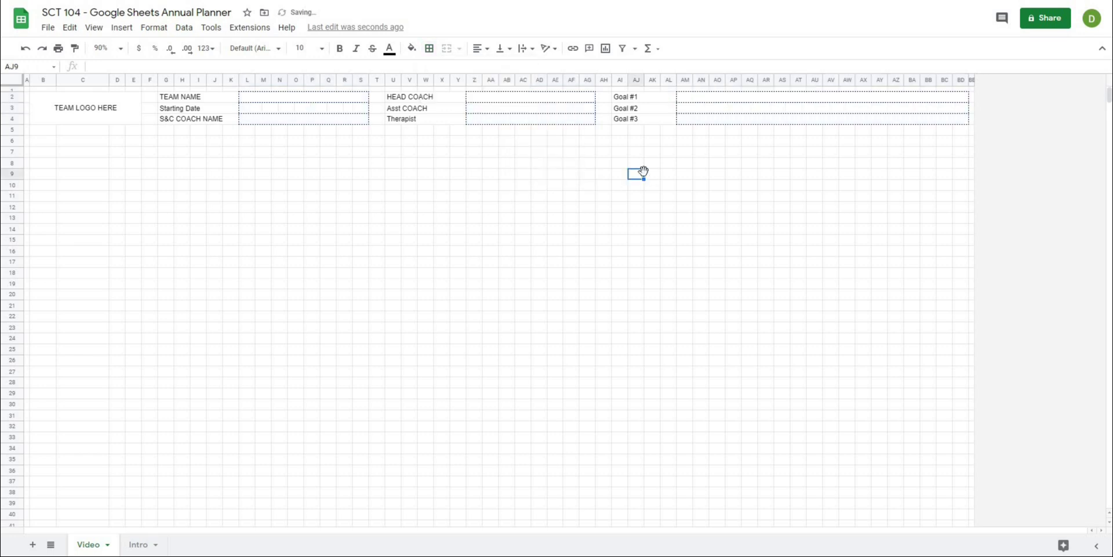
- Add a thick solid outer border around the merged team logo cell B2:E4
click(118, 216)
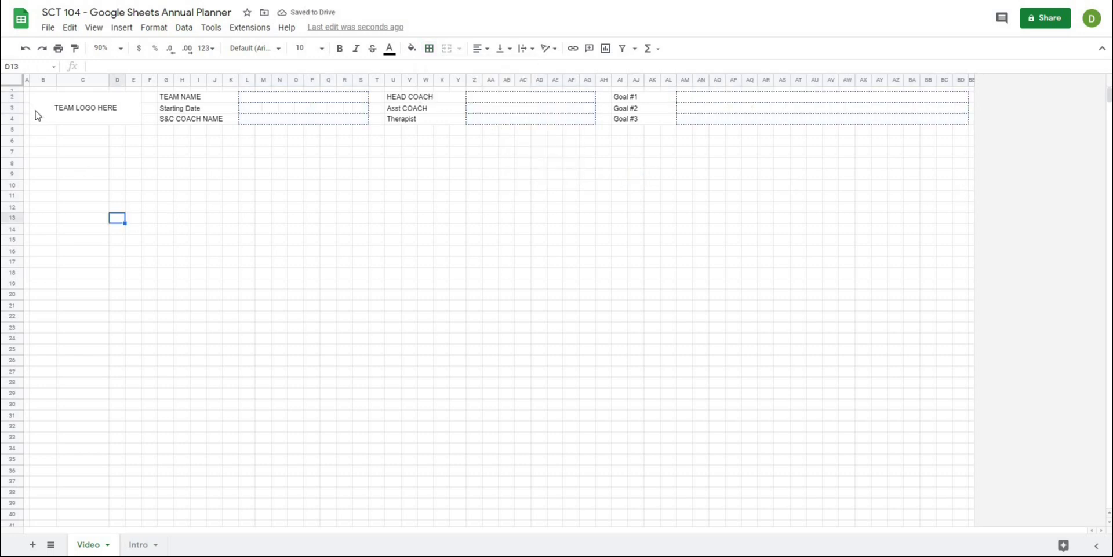
click(37, 114)
click(429, 48)
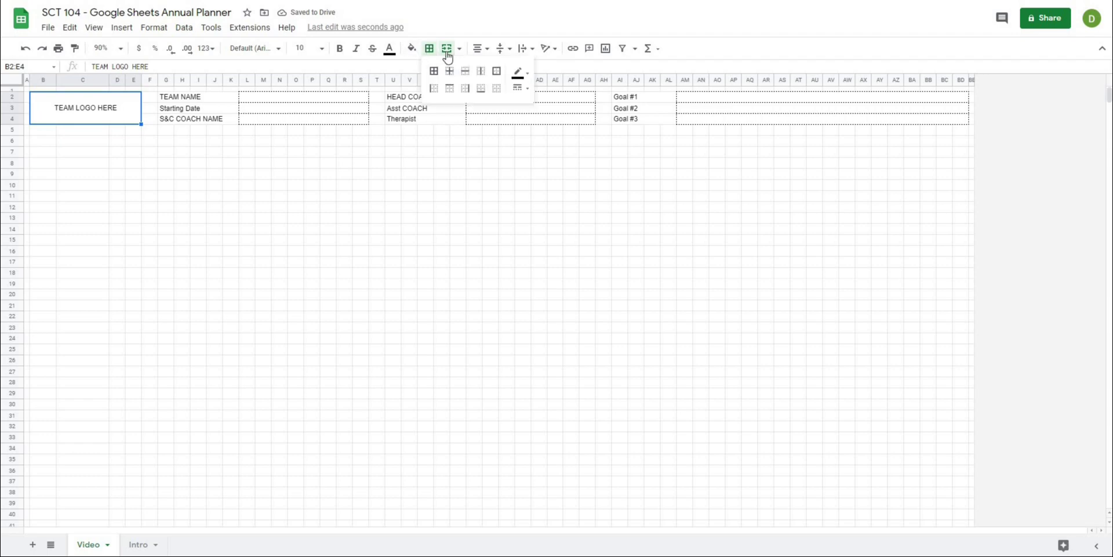
click(496, 81)
click(519, 88)
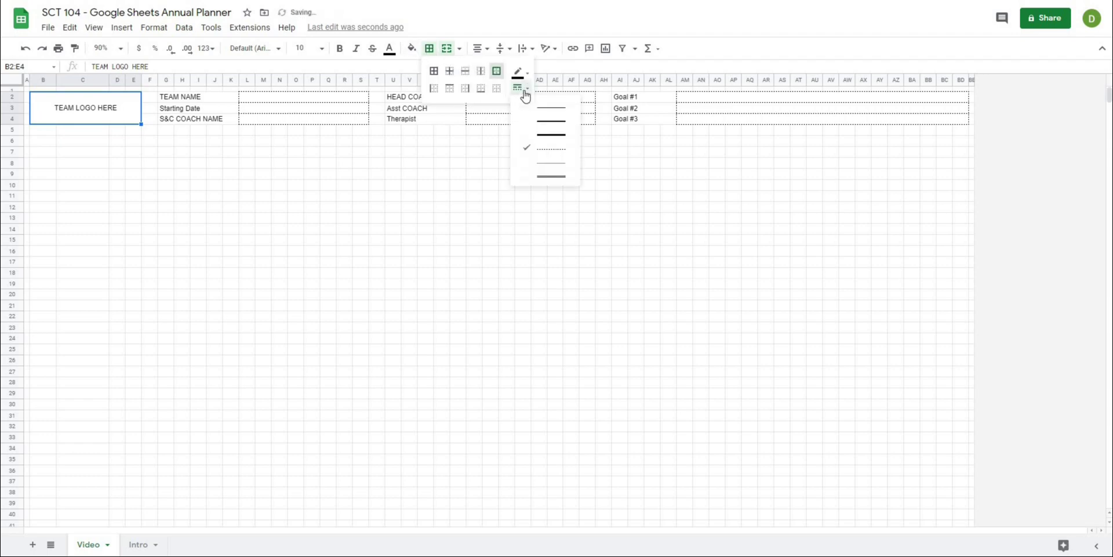
click(549, 136)
click(457, 218)
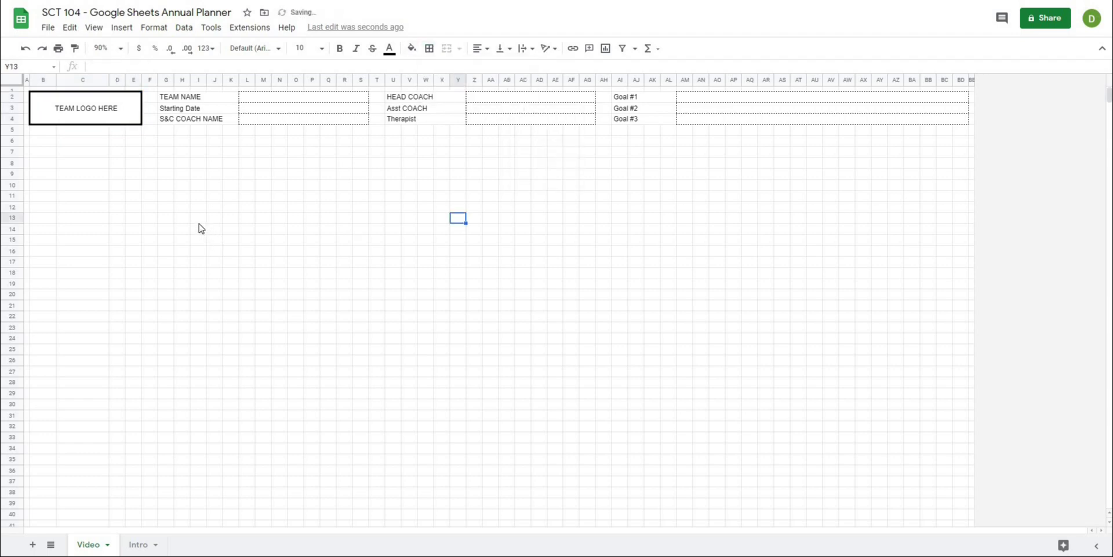
click(182, 229)
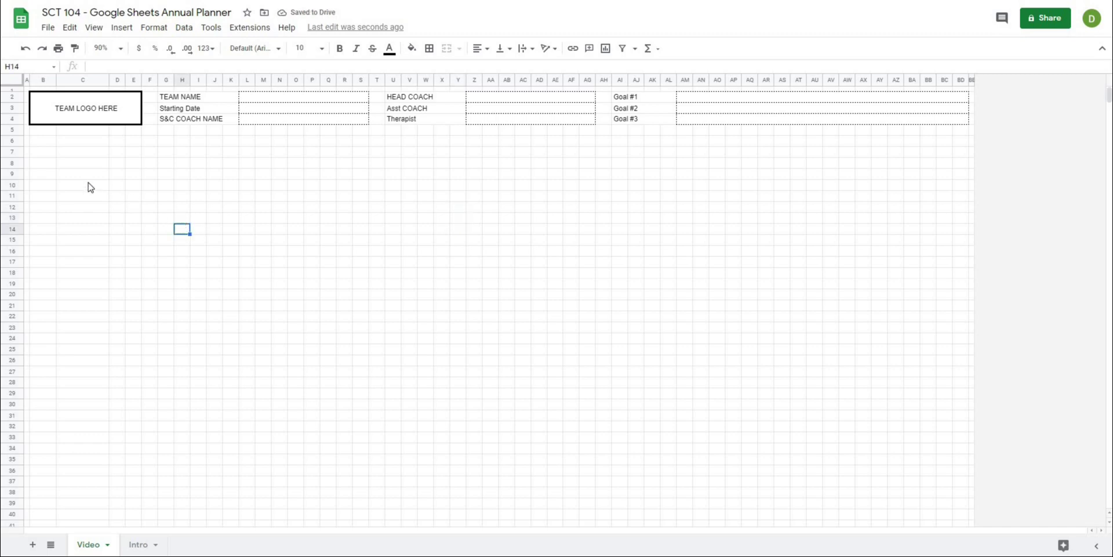
click(280, 153)
drag(40, 142, 963, 155)
click(438, 231)
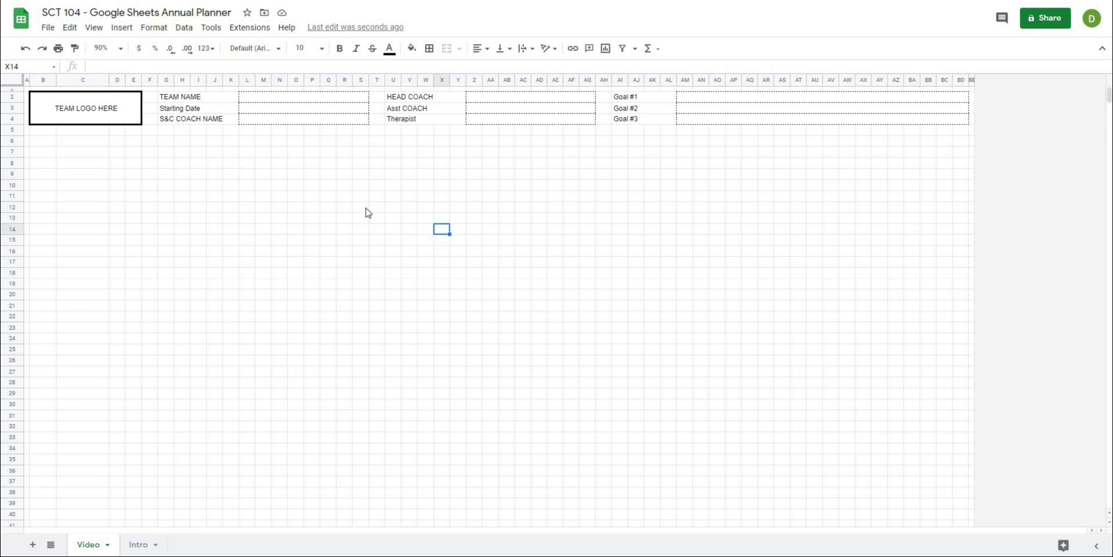
click(96, 155)
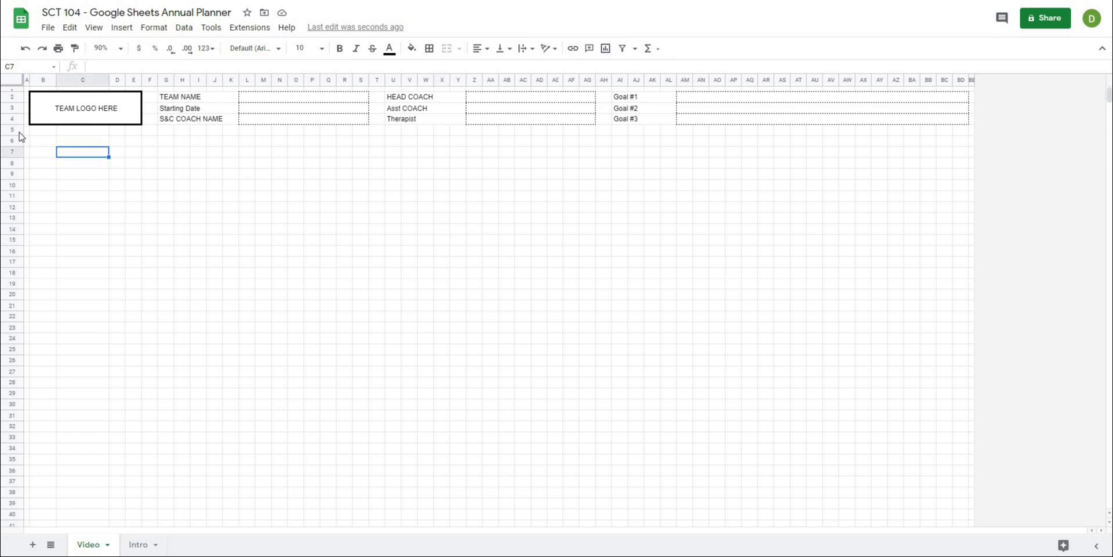
click(20, 133)
click(50, 155)
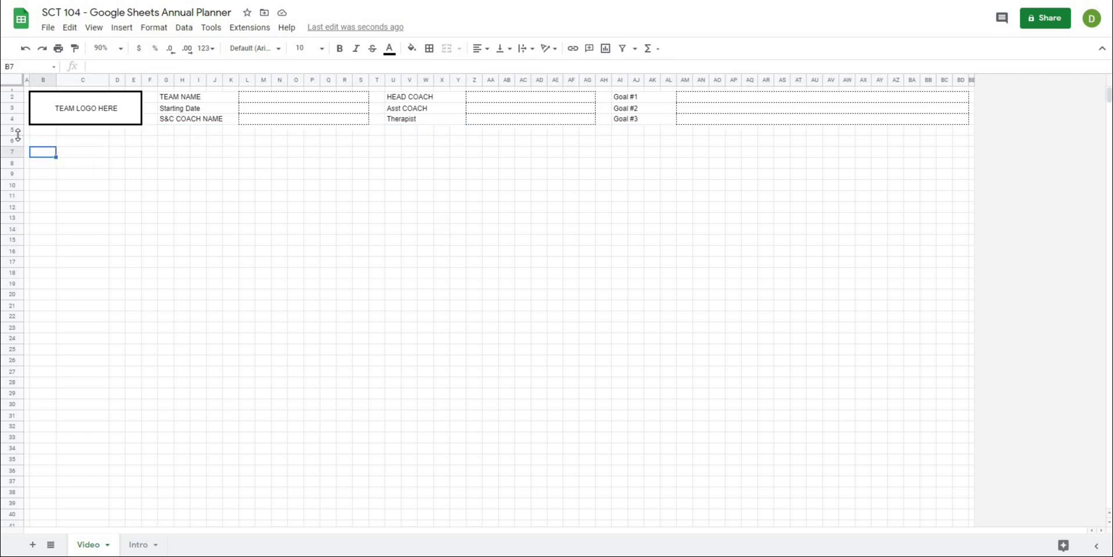
- Reduce the height of row 5 to make a thin spacer row below the header
click(18, 131)
right_click(17, 131)
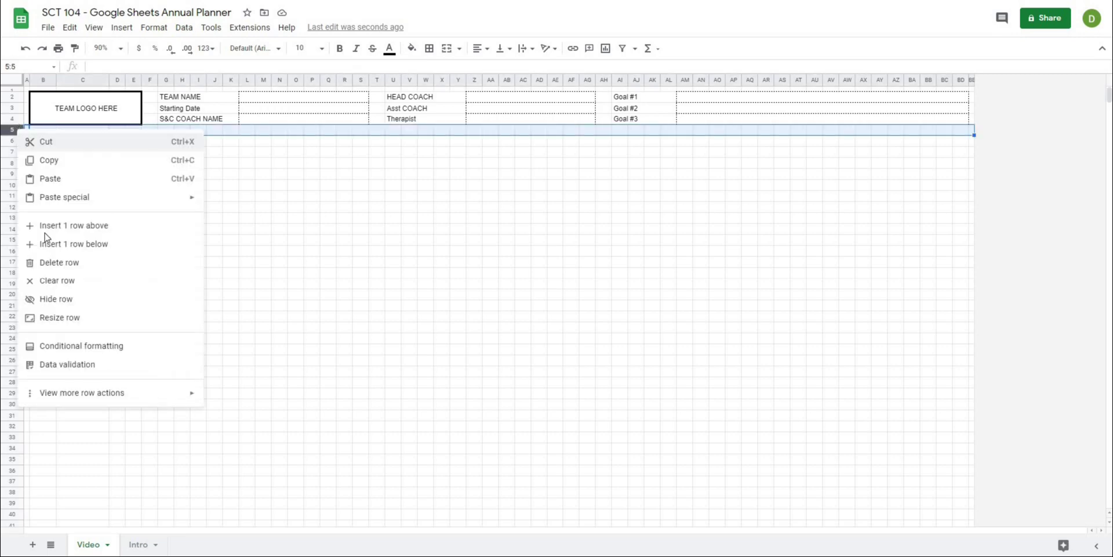
click(76, 324)
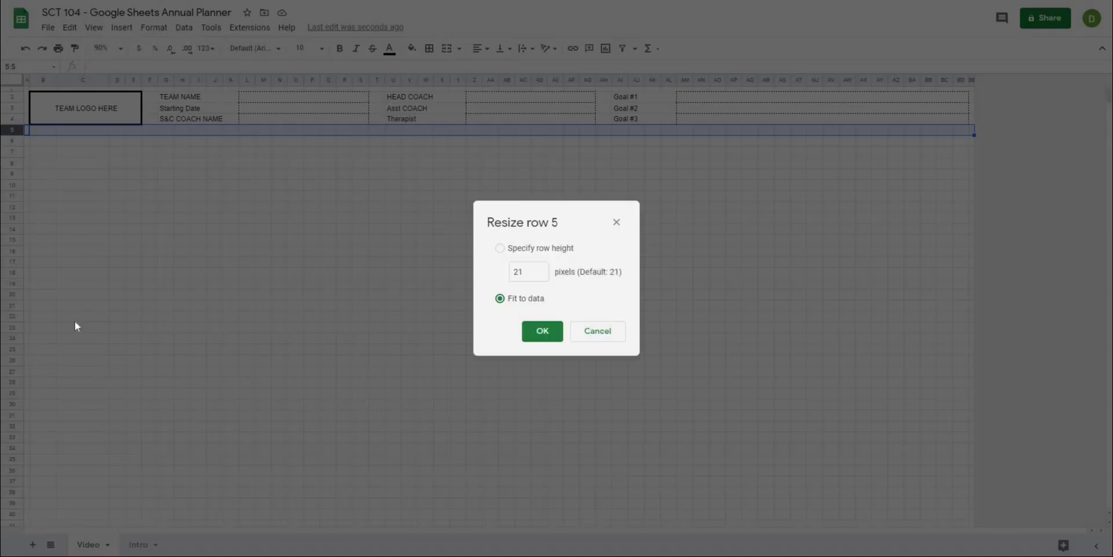
click(533, 277)
key(Return)
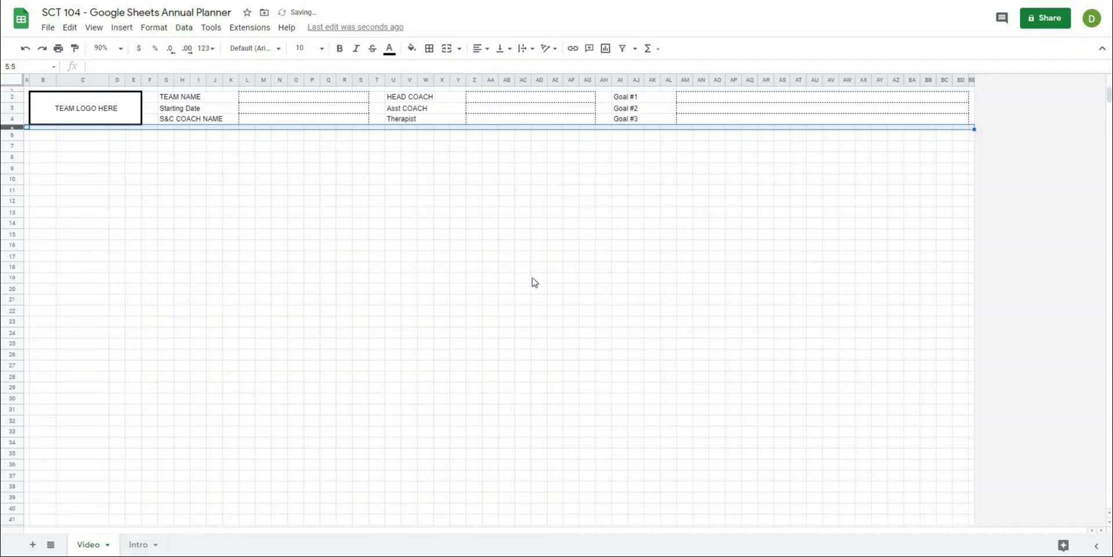
click(534, 281)
- Merge the range B6:BD7 into one wide cell below the header
drag(48, 139, 97, 154)
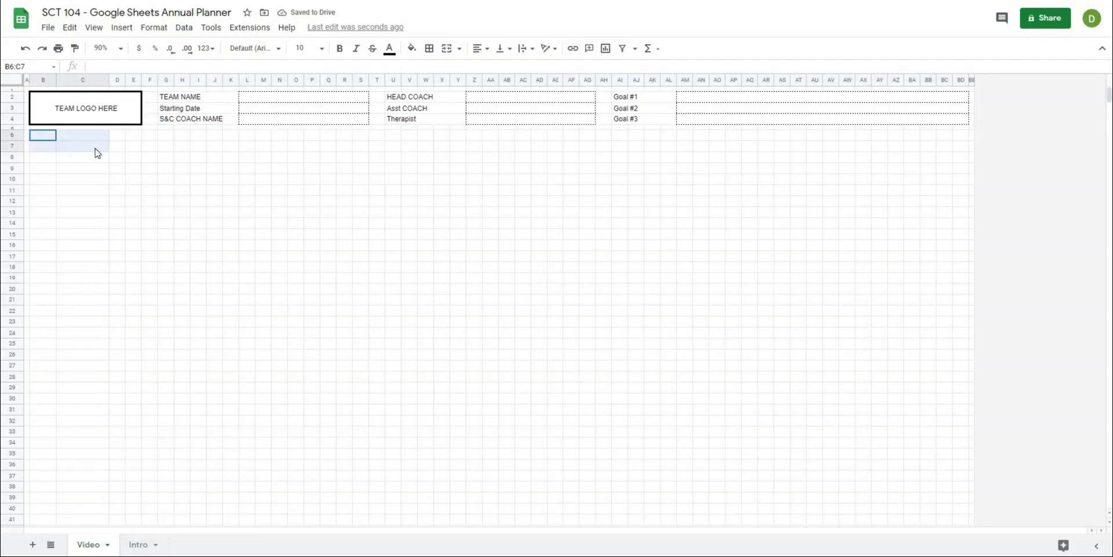
drag(106, 150, 964, 149)
click(446, 49)
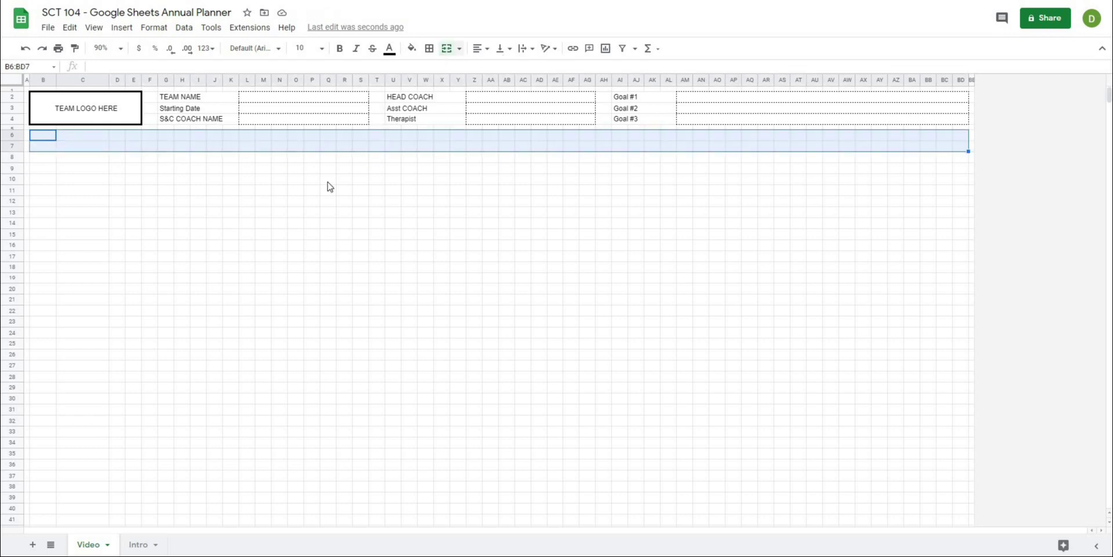
click(311, 203)
click(44, 223)
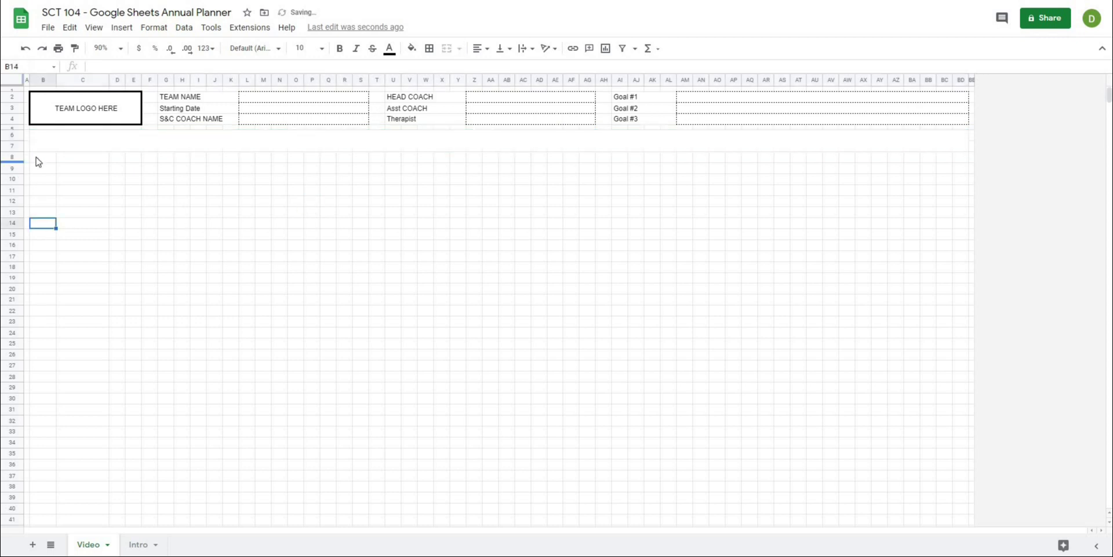
- Set the height of row 8 to 10 pixels as a spacer below the merged band
click(38, 158)
right_click(13, 156)
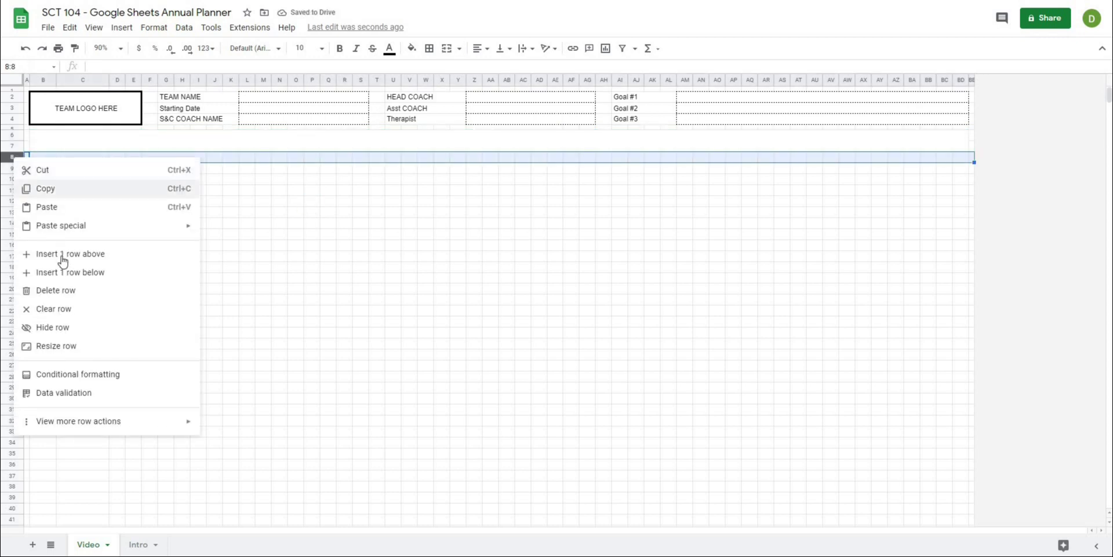
click(522, 271)
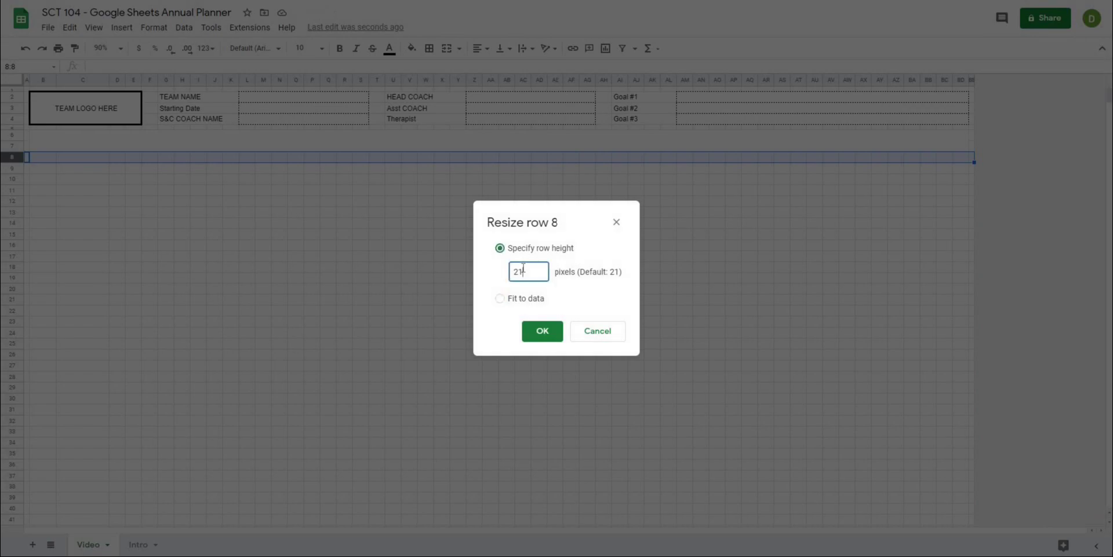
text(10)
key(Return)
click(507, 273)
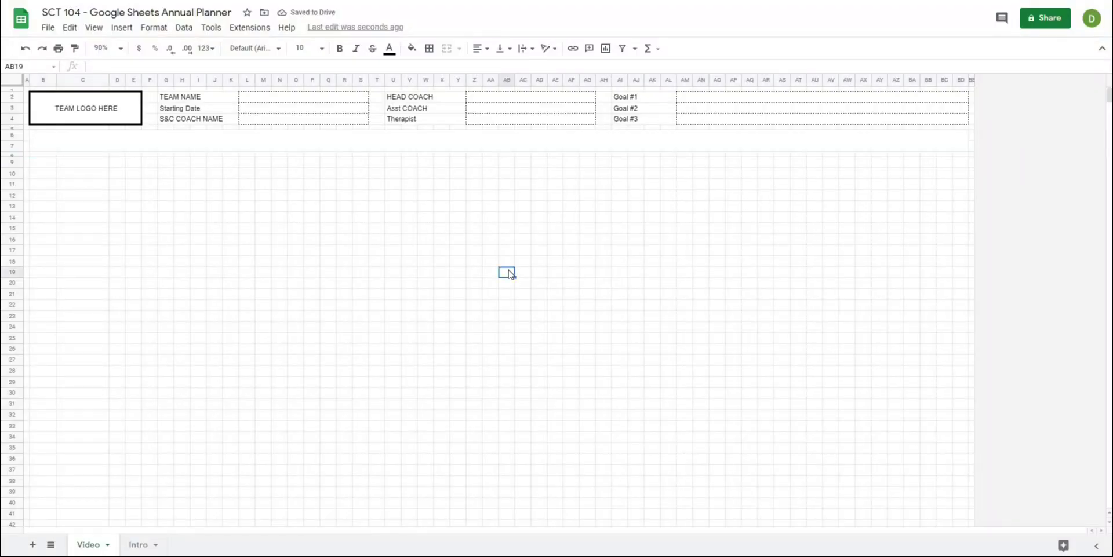
- Add a thick outer border around the range B9:BD16 below the merged band
click(48, 164)
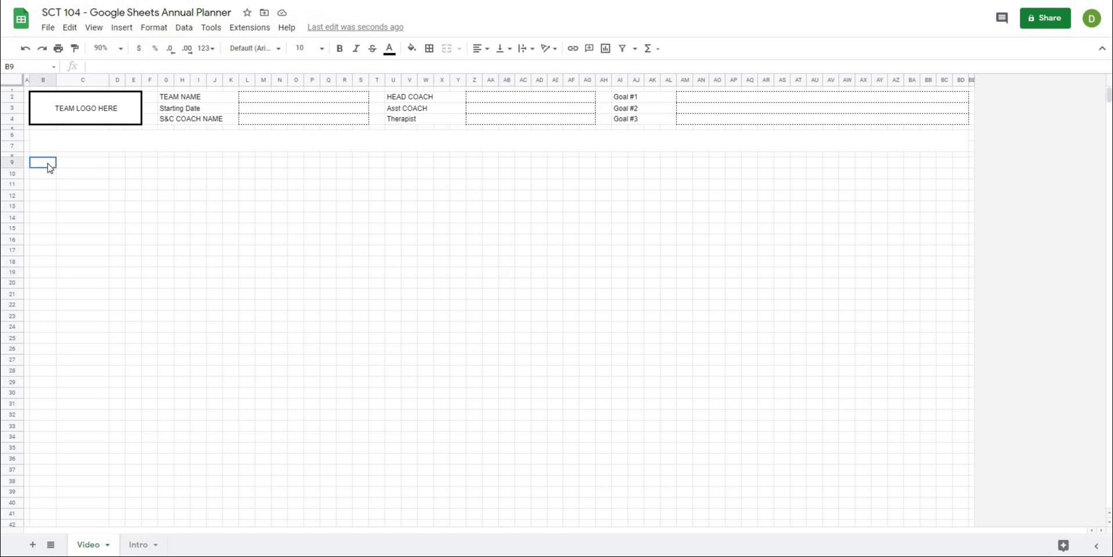
drag(50, 170, 965, 246)
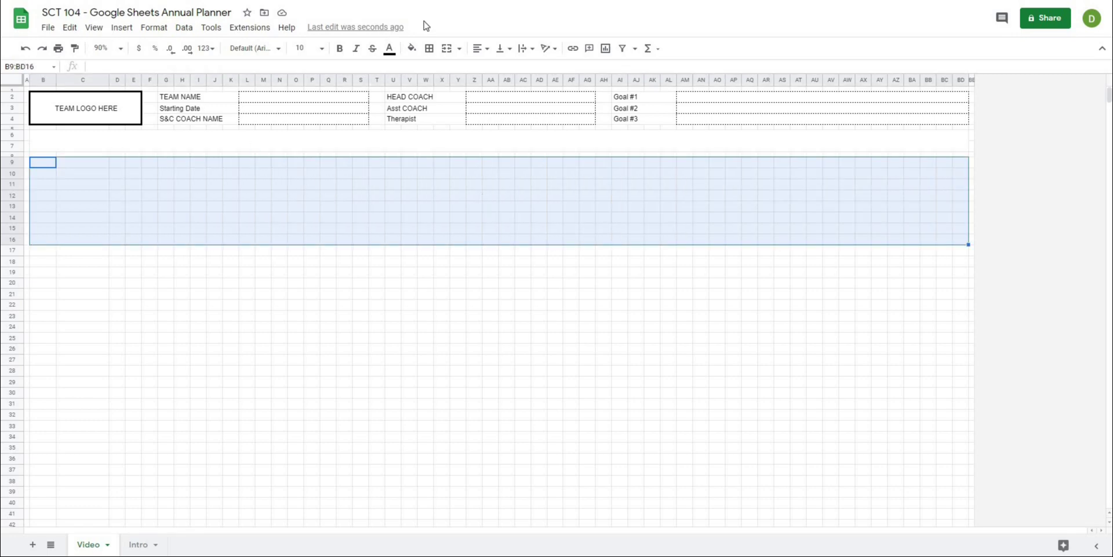
click(433, 50)
click(496, 72)
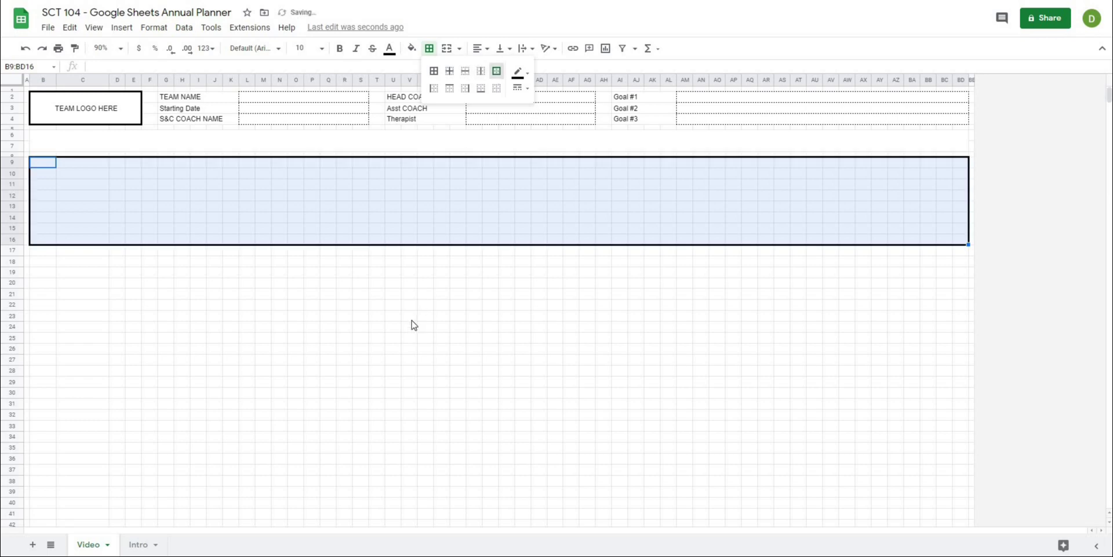
click(409, 316)
- Add a thick outer border around the merged band B6:BD7
click(49, 143)
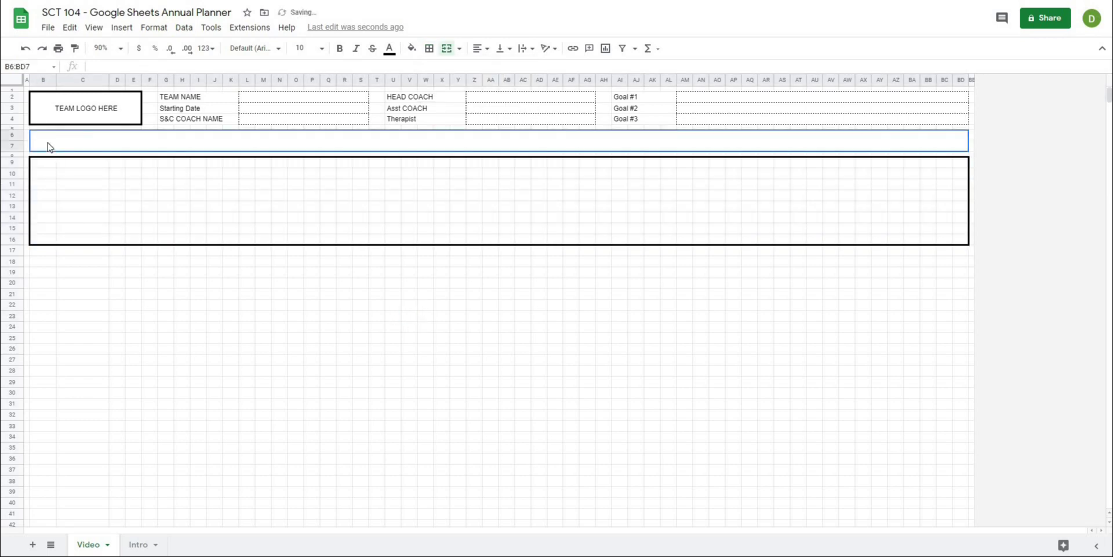
click(434, 50)
click(496, 71)
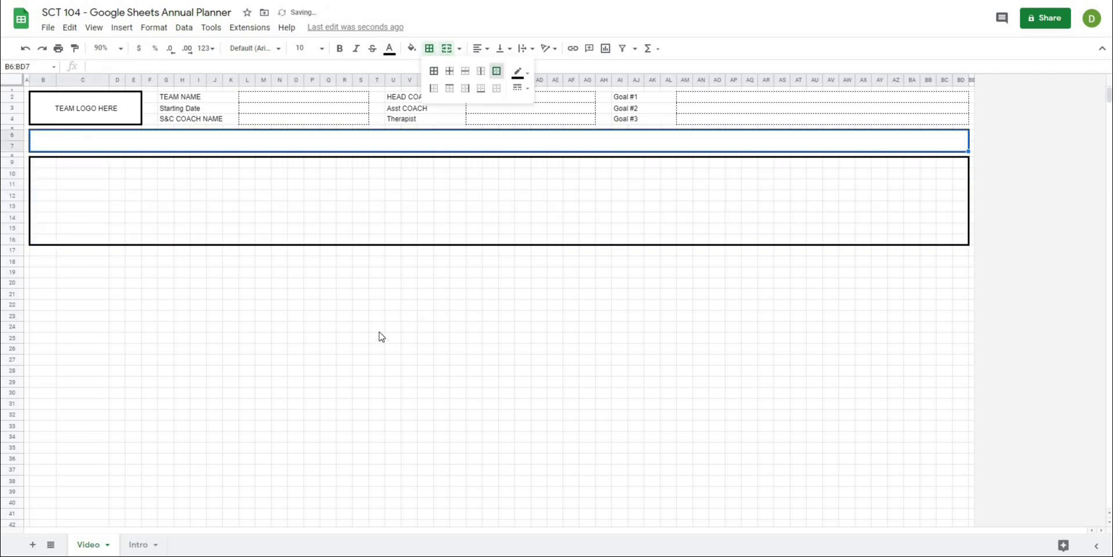
click(376, 326)
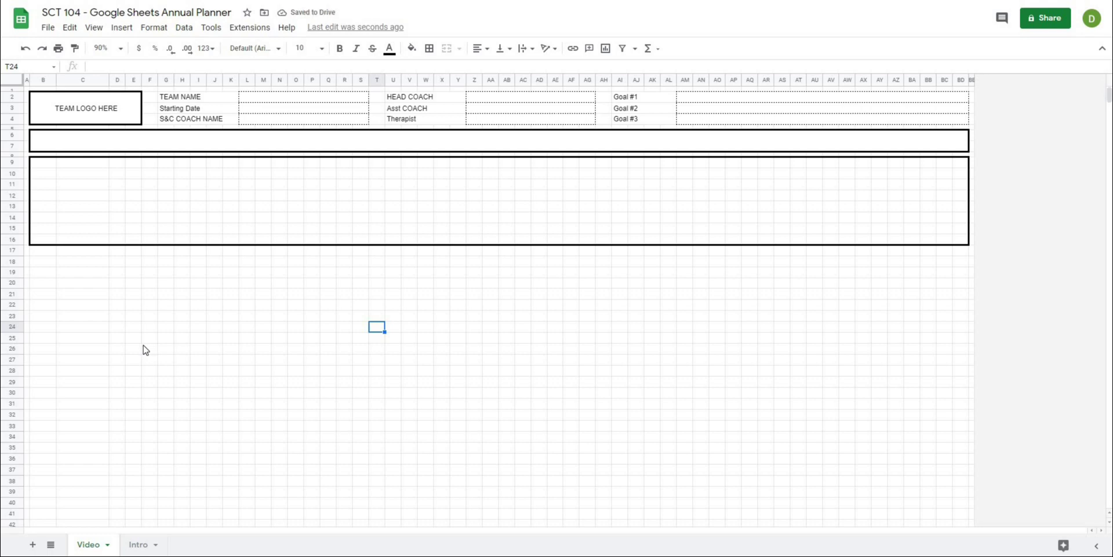
- Merge B9:C9 and repeat the two-column merge for each row down to row 16
click(106, 199)
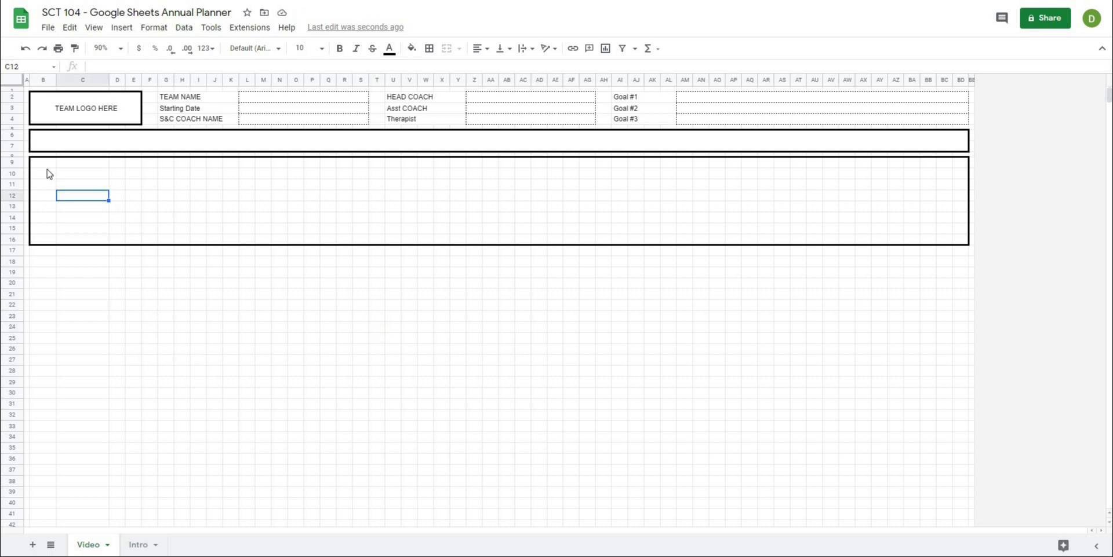
drag(49, 166, 104, 167)
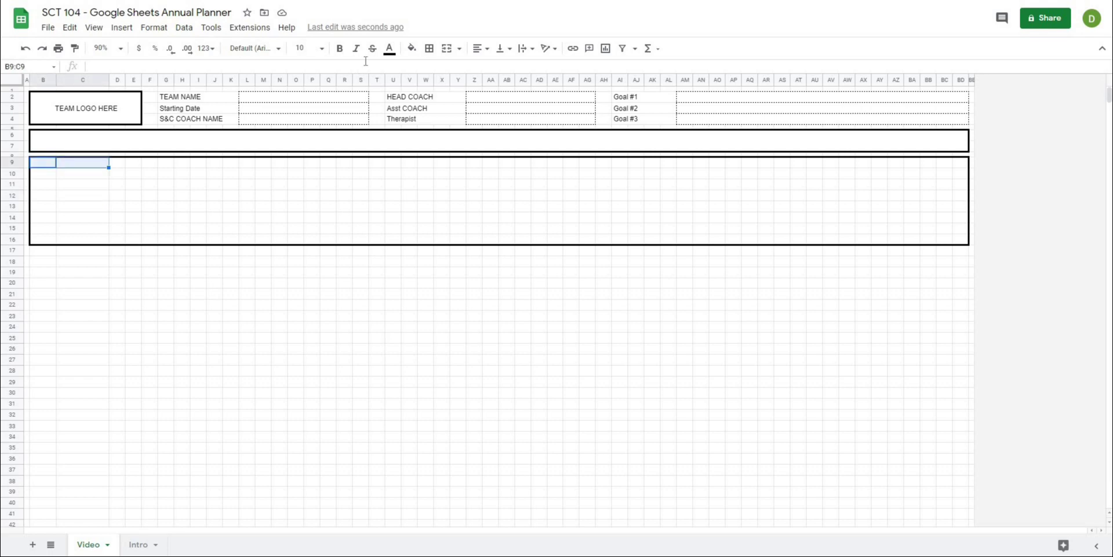
click(446, 49)
drag(46, 180, 109, 244)
click(85, 164)
click(446, 48)
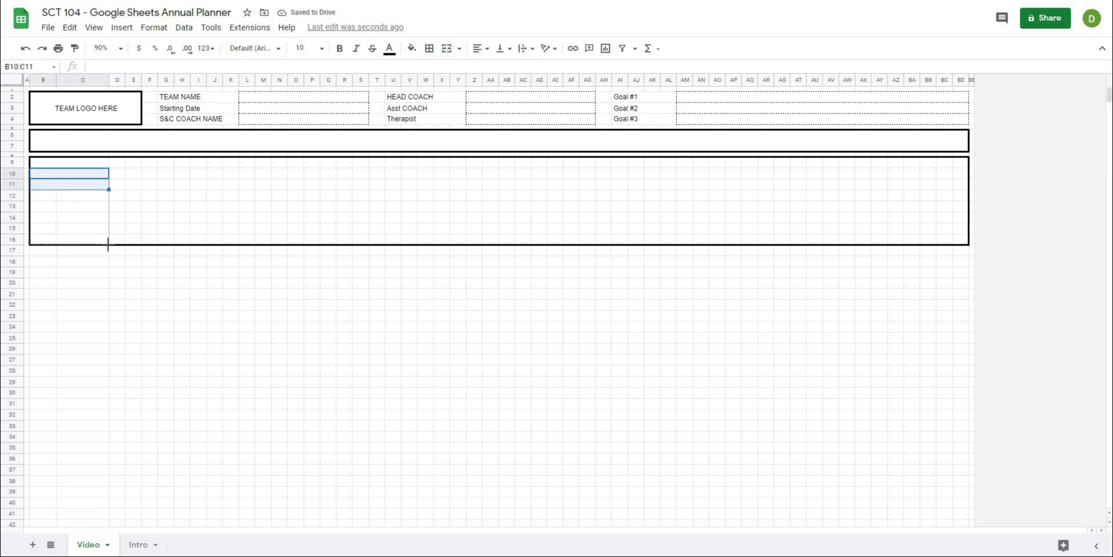
click(77, 276)
- Reapply the thick outer border around the whole block B9:BD16
drag(48, 165, 301, 197)
drag(530, 202, 964, 245)
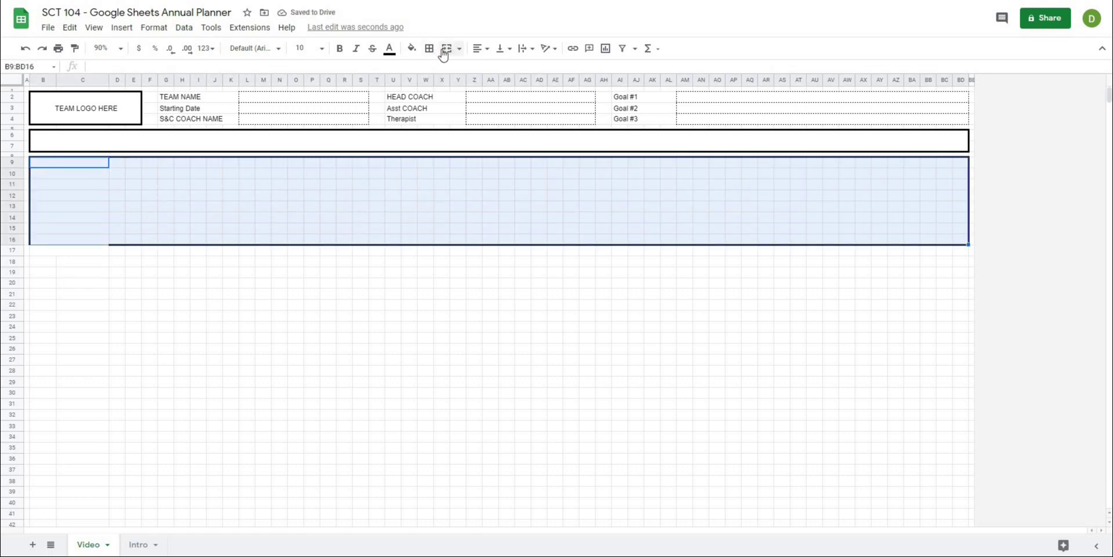
click(429, 49)
click(496, 71)
click(141, 296)
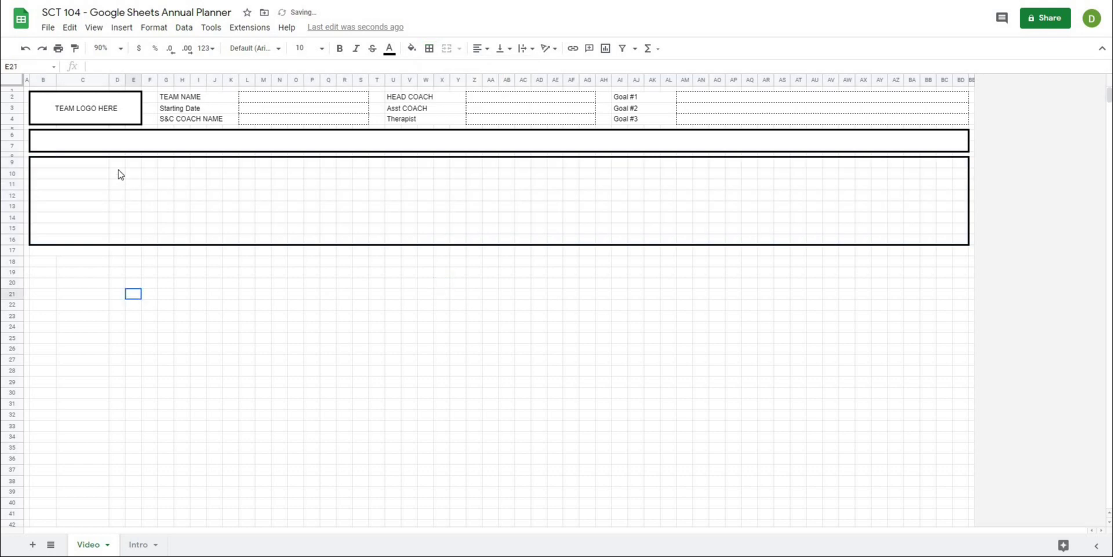
click(116, 175)
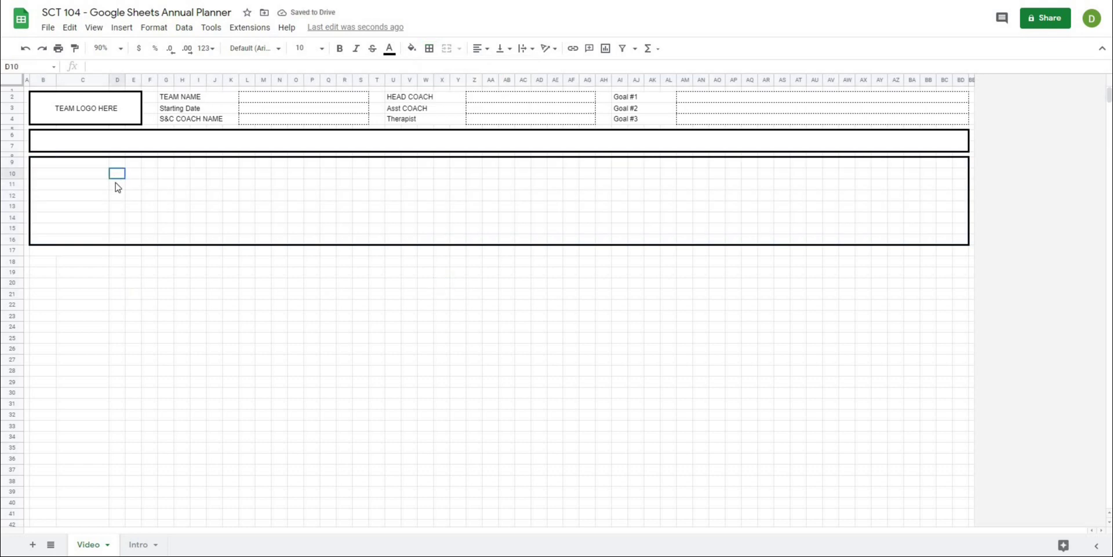
drag(115, 183, 959, 244)
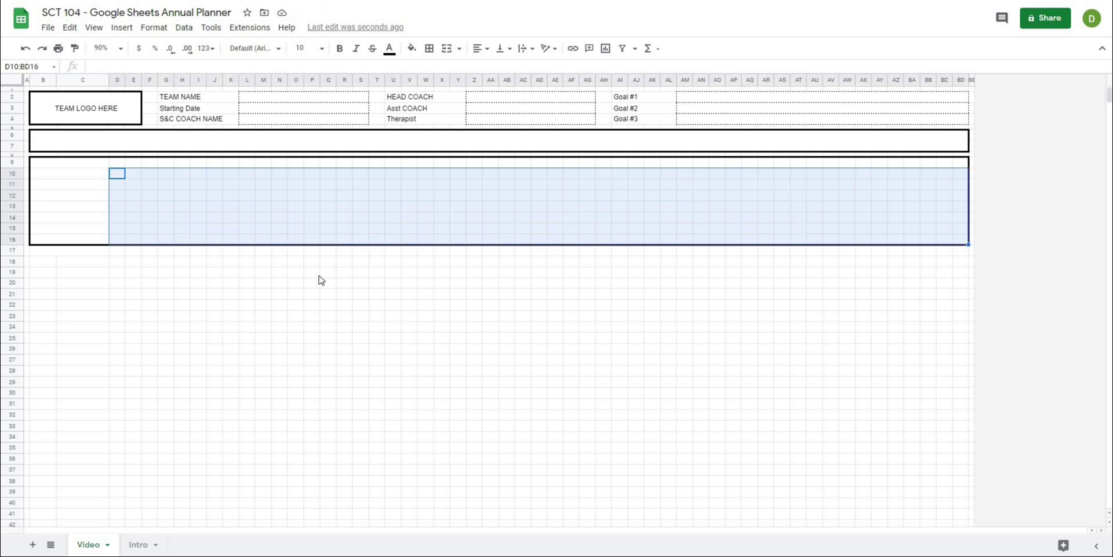
click(296, 283)
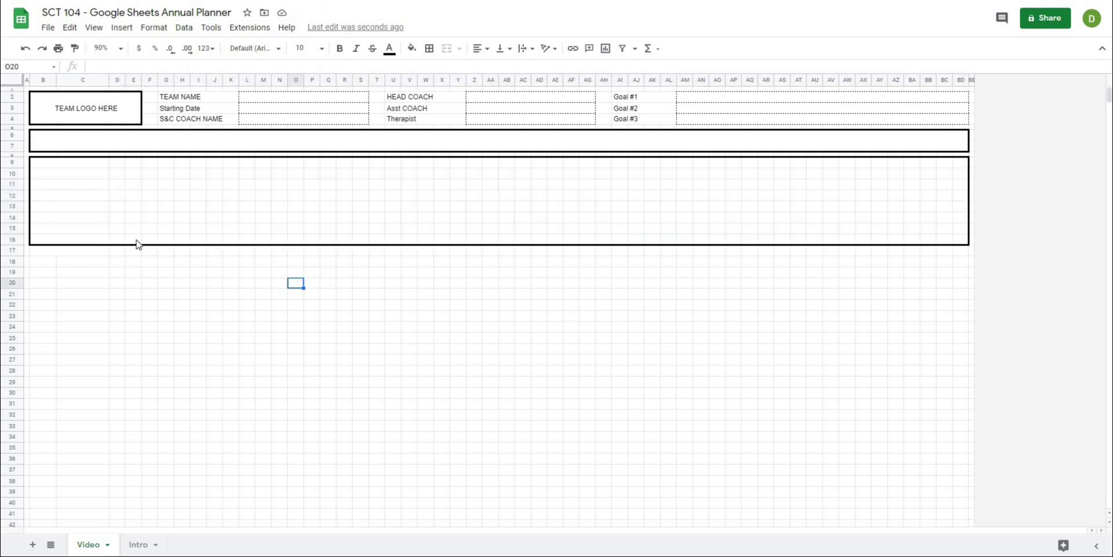
click(307, 111)
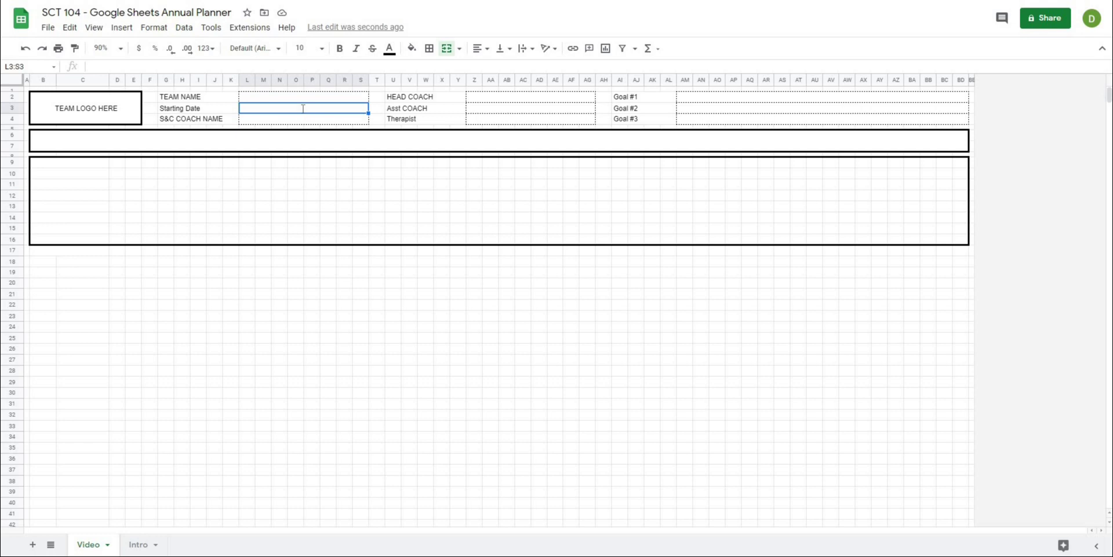
click(300, 298)
click(278, 114)
click(294, 299)
- Add data validation to the Starting Date cell L3:S3 that requires a valid date
click(272, 114)
click(182, 28)
click(153, 27)
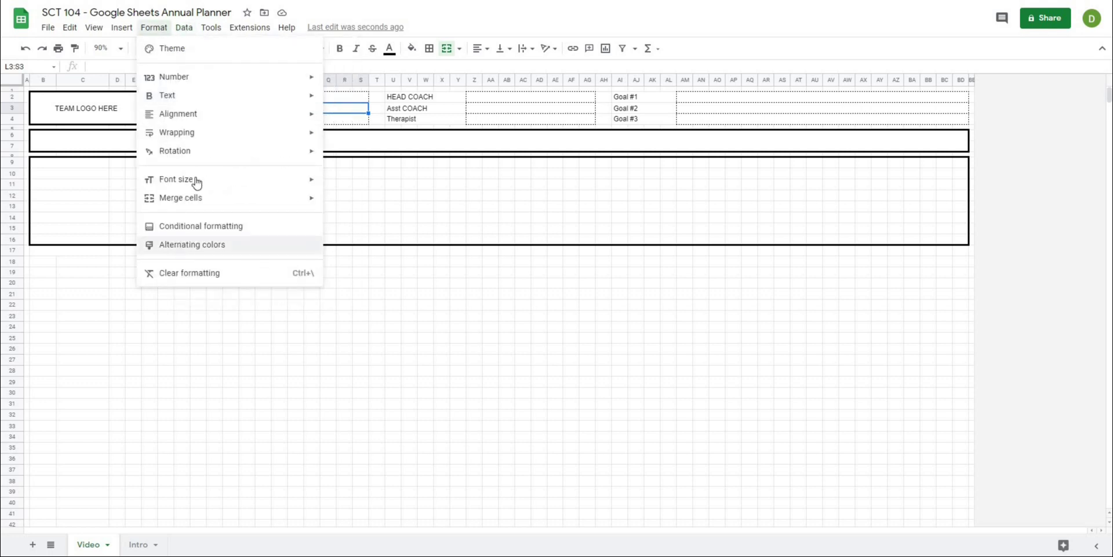
click(184, 27)
click(232, 244)
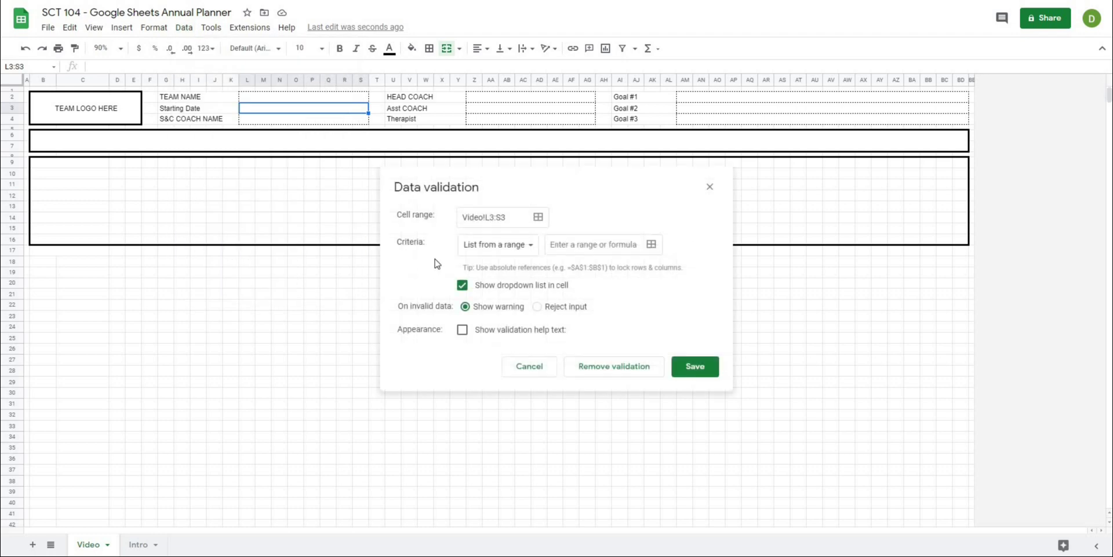
click(505, 250)
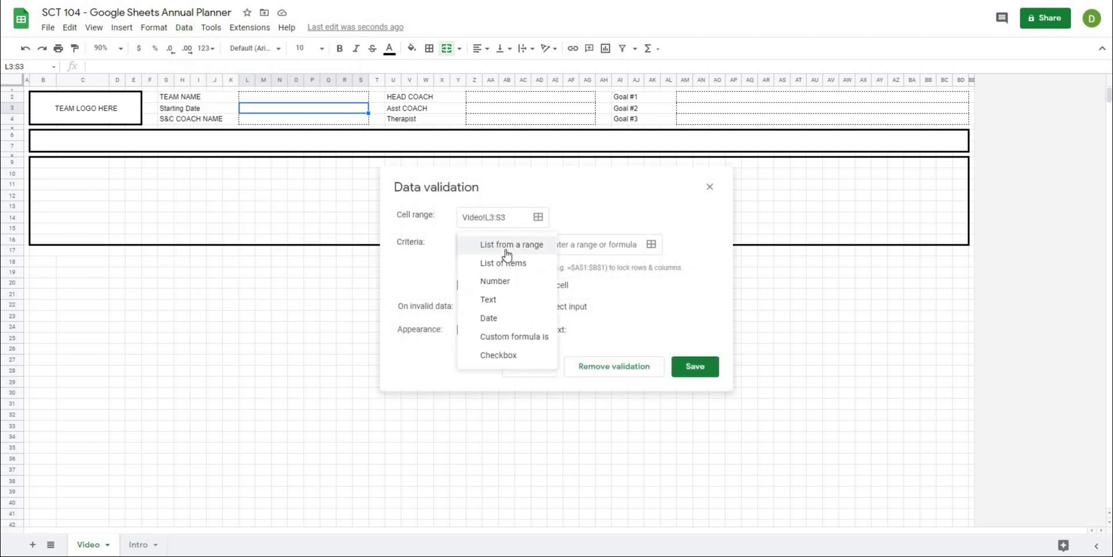
click(509, 328)
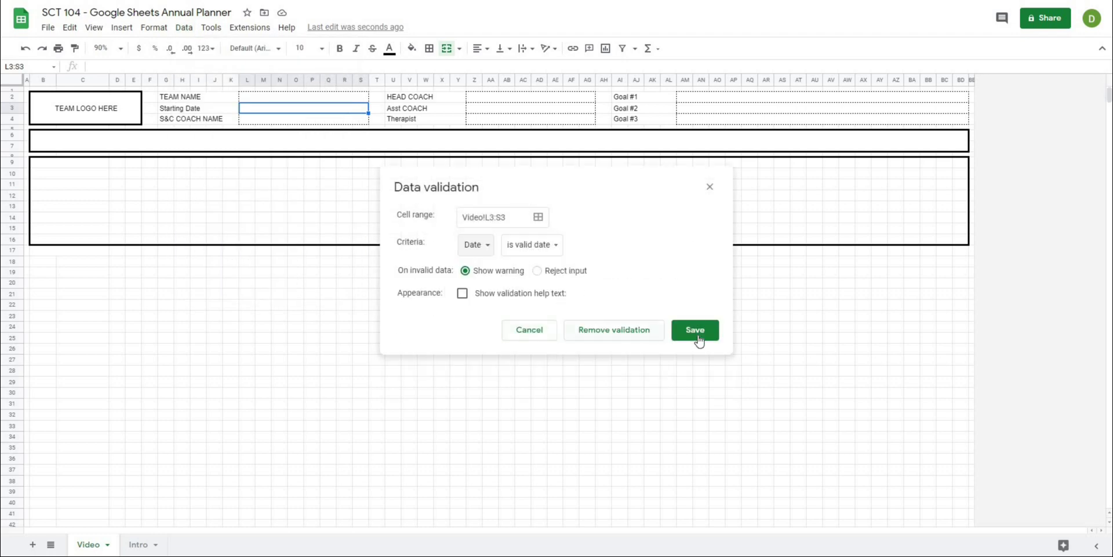
click(602, 332)
click(425, 339)
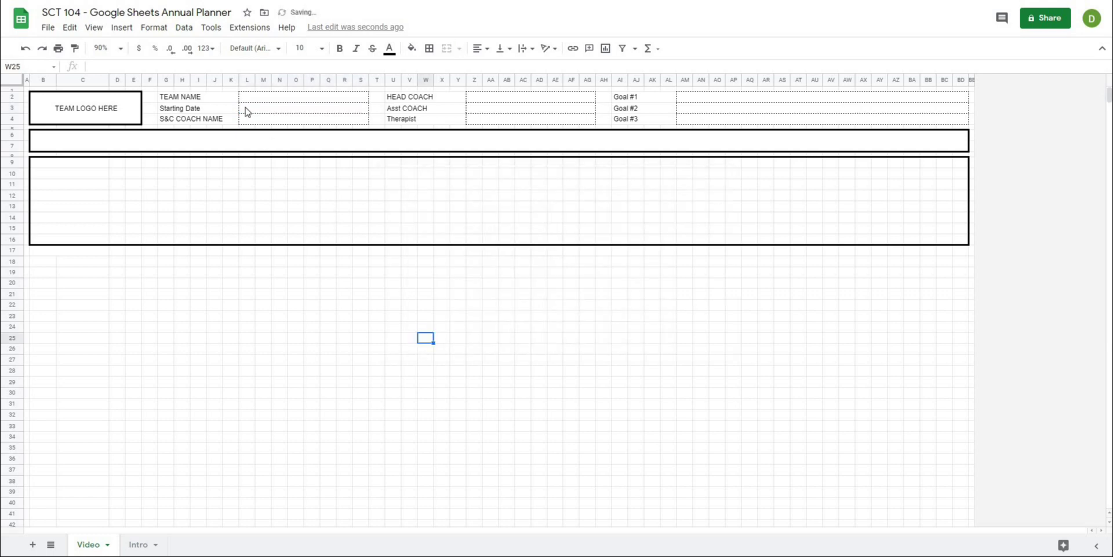
- Set the Starting Date to 2021-01-03 with the calendar picker in L3:S3
click(290, 113)
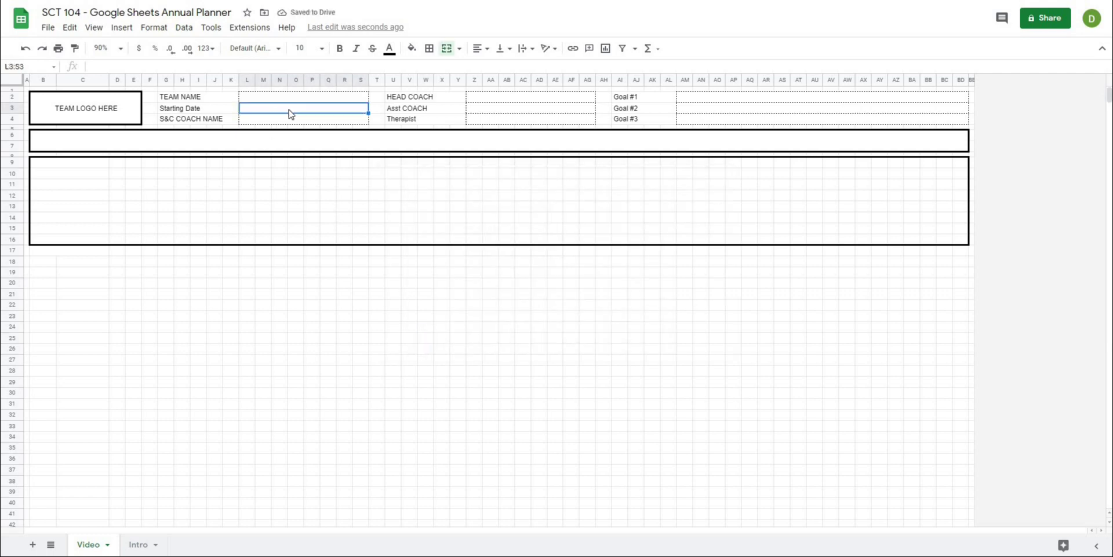
double_click(289, 109)
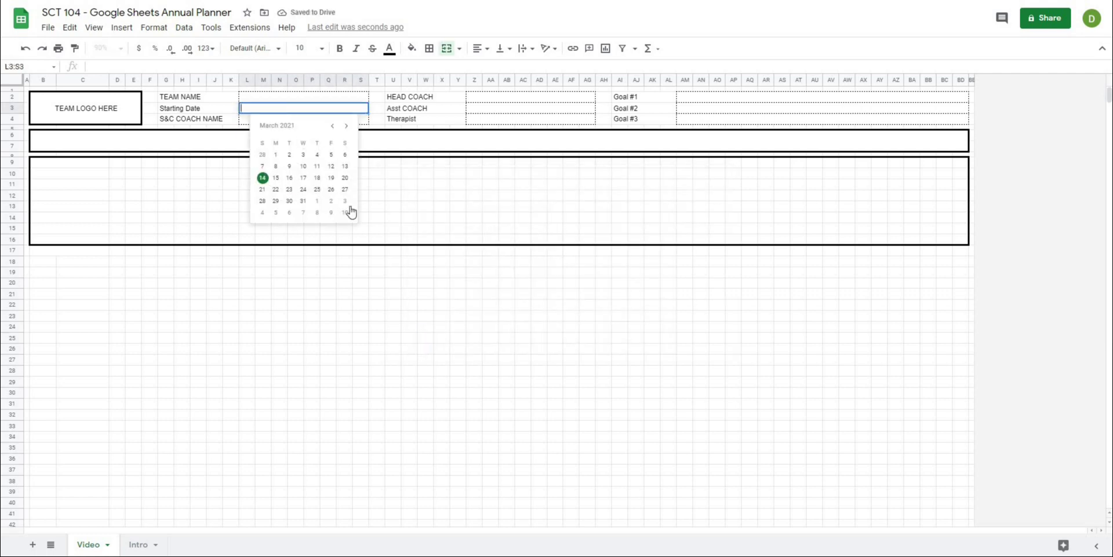
click(333, 126)
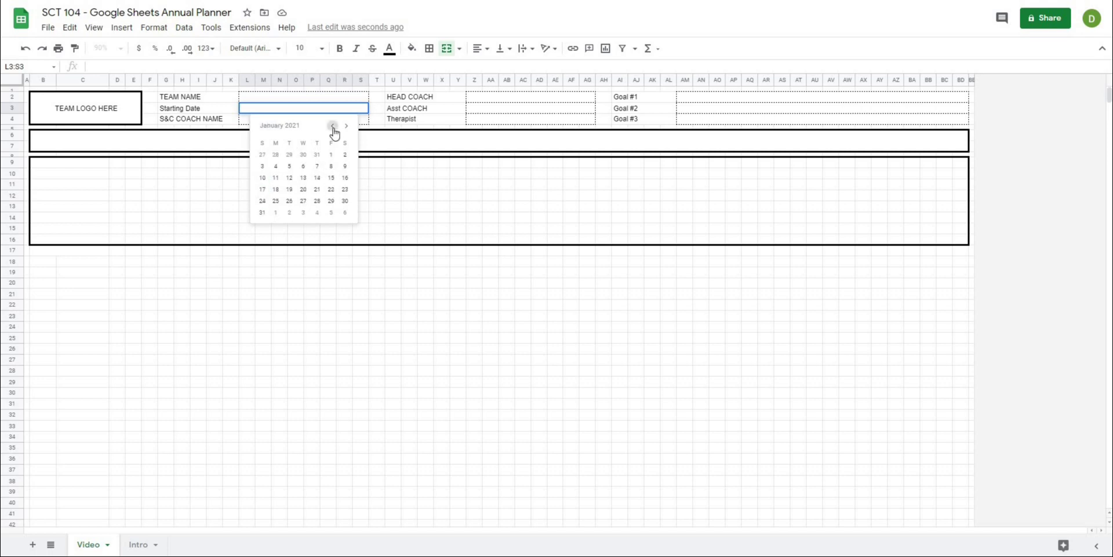
click(332, 126)
click(333, 126)
click(347, 126)
click(264, 168)
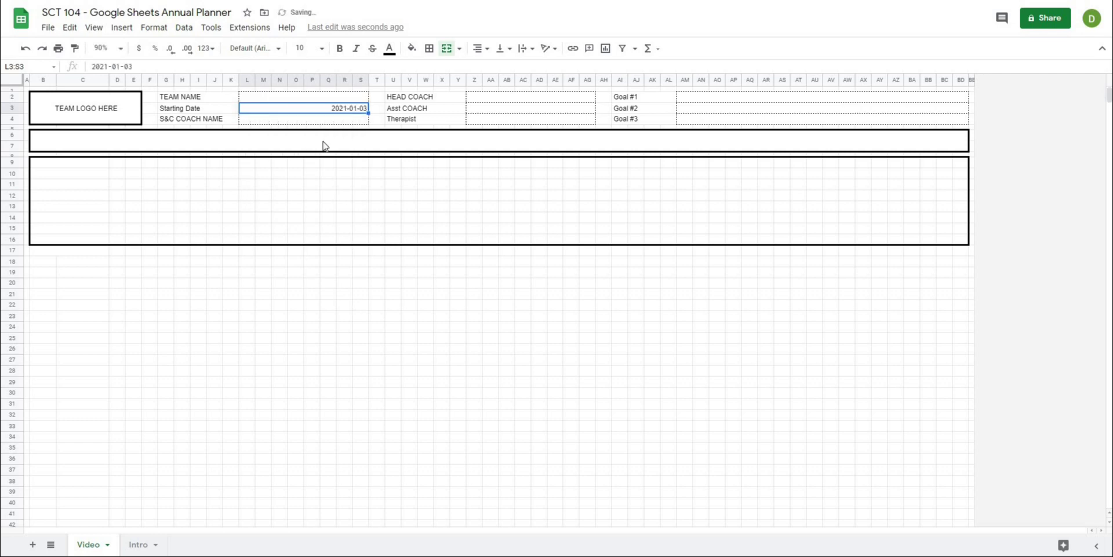
- Center the contents of the team name, starting date and S&C coach cells L2:S4 horizontally
drag(303, 97, 303, 119)
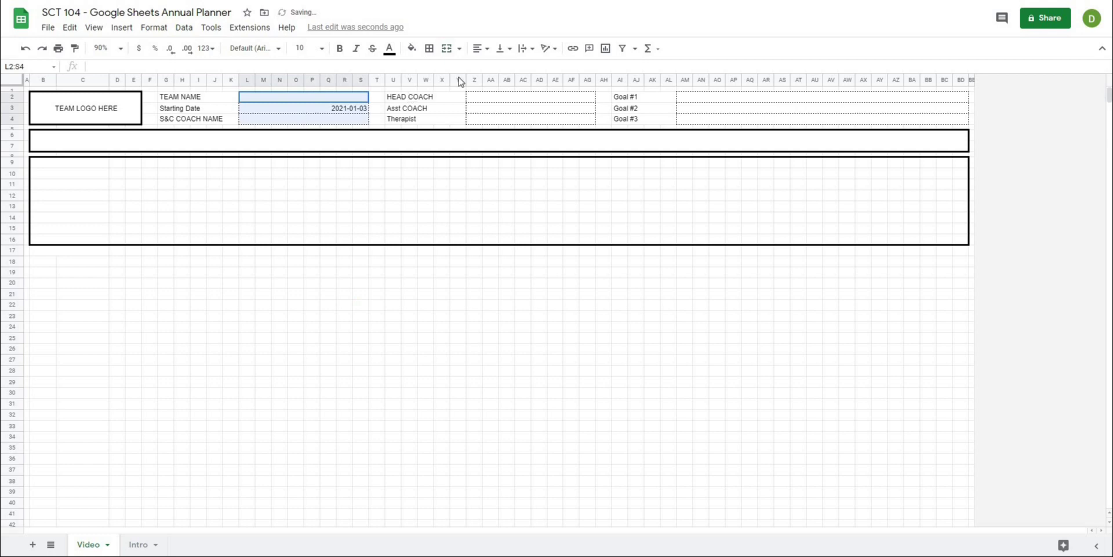
click(484, 48)
click(492, 68)
click(360, 294)
click(295, 116)
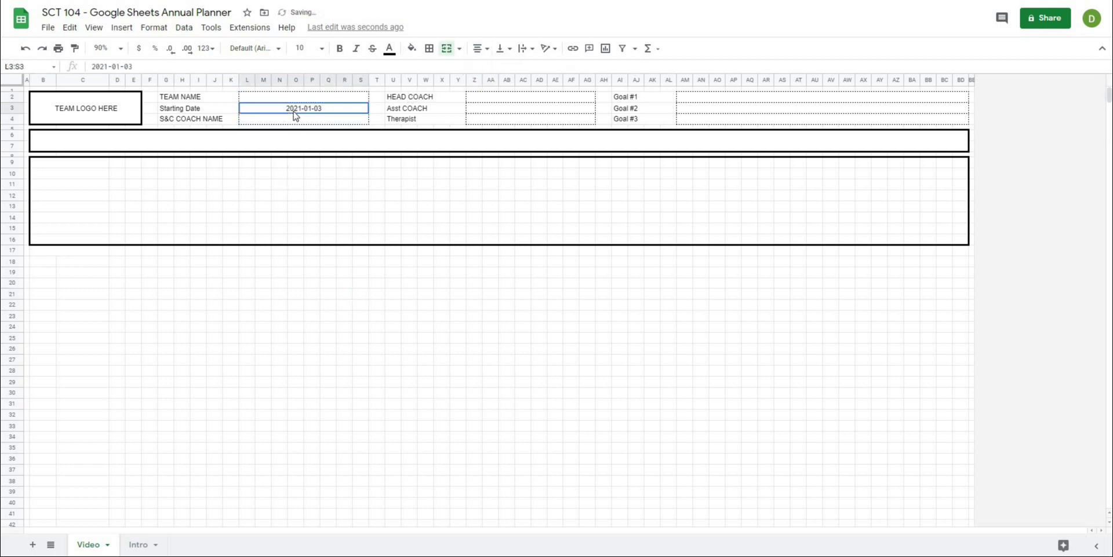
click(277, 353)
- Enter the weekdays Sunday through Saturday in the merged cells from B10:C10 down to B16:C16
click(89, 177)
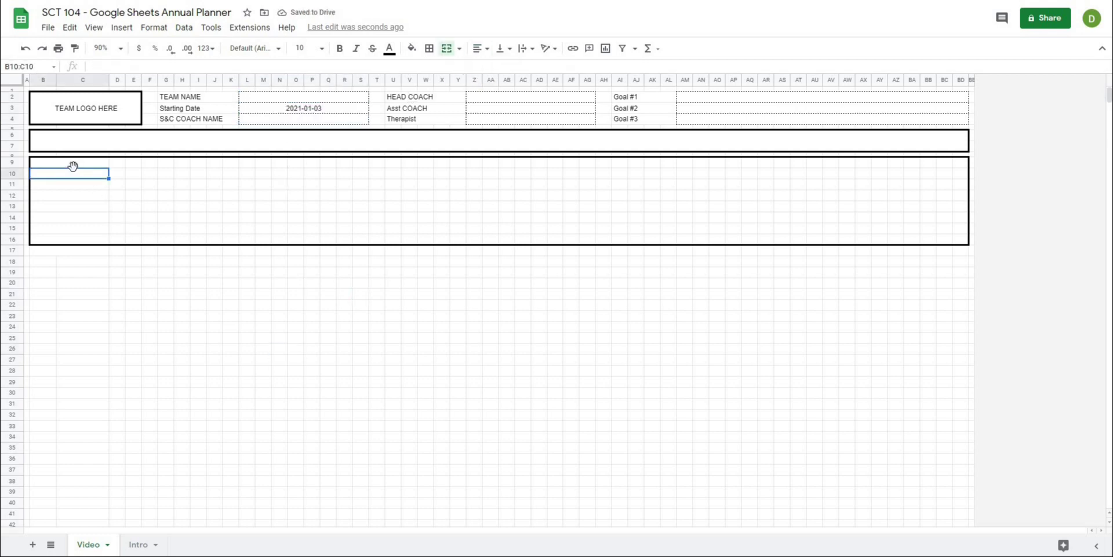
click(119, 175)
click(87, 206)
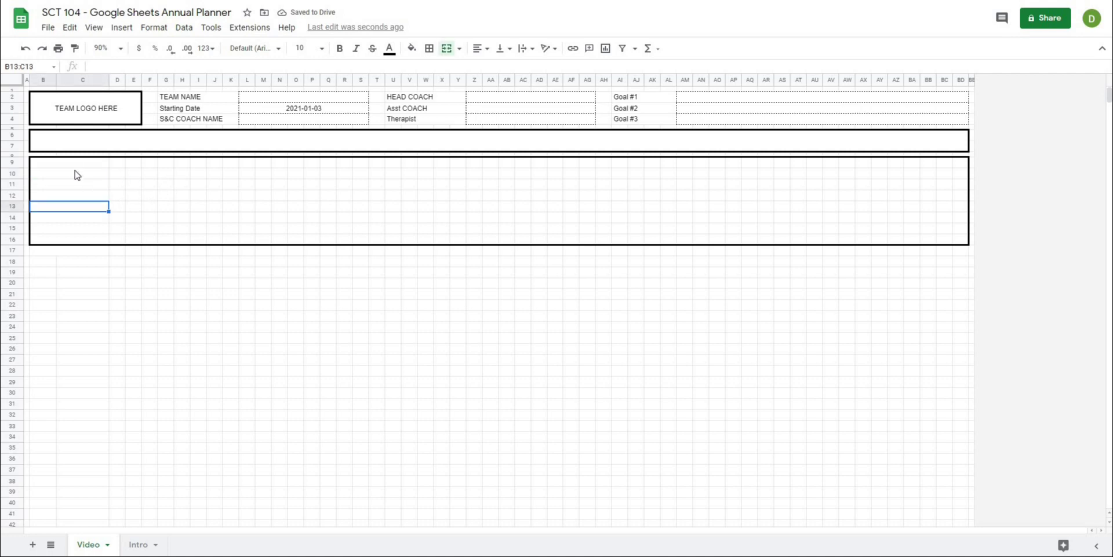
click(74, 171)
text(Su)
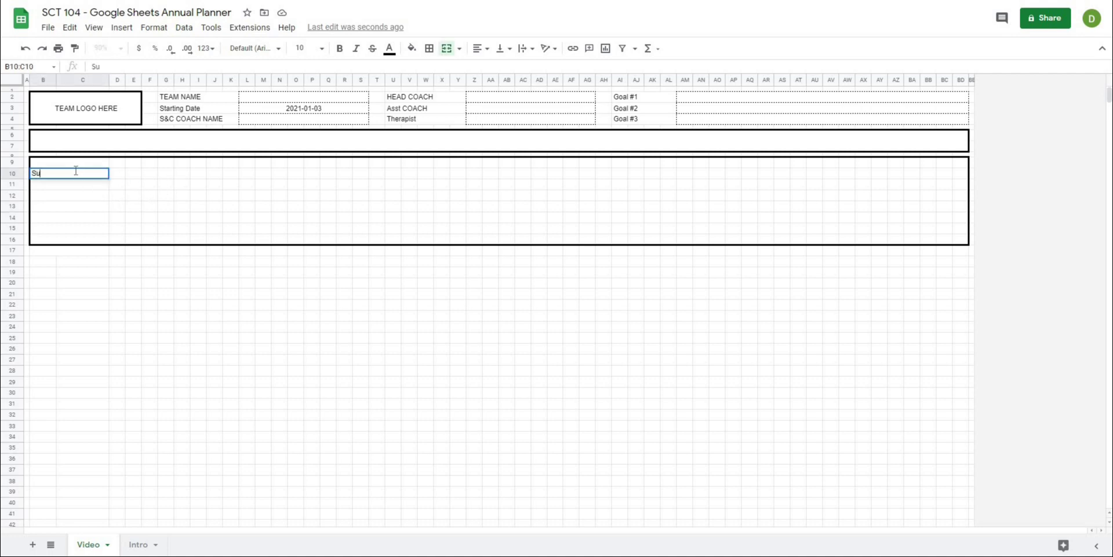
text(nday)
key(Return)
text(Monday)
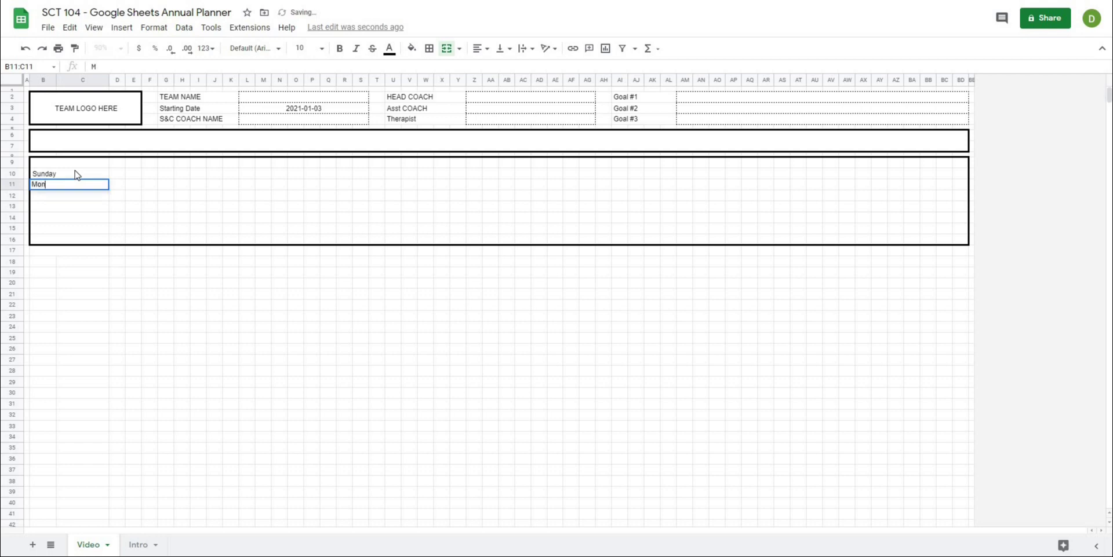
key(Return)
text(Tuesday)
key(Return)
text(W)
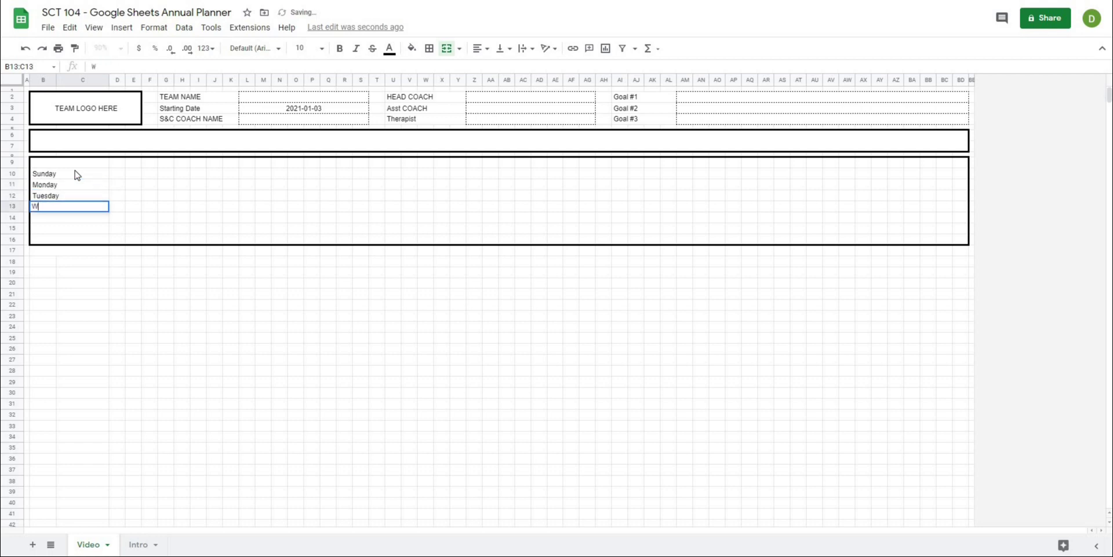
text(ednesday)
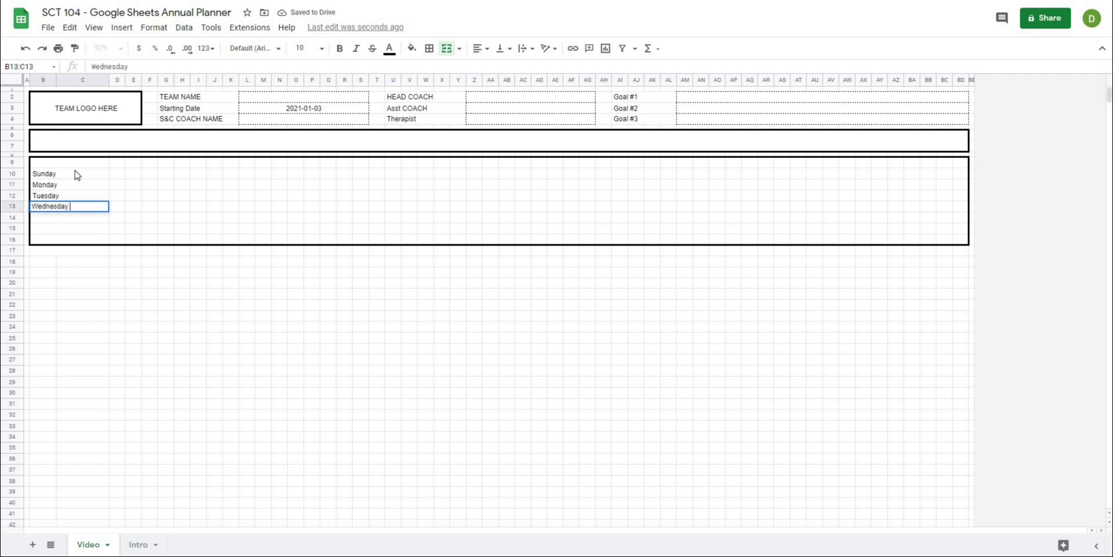
key(Return)
text(Thursday)
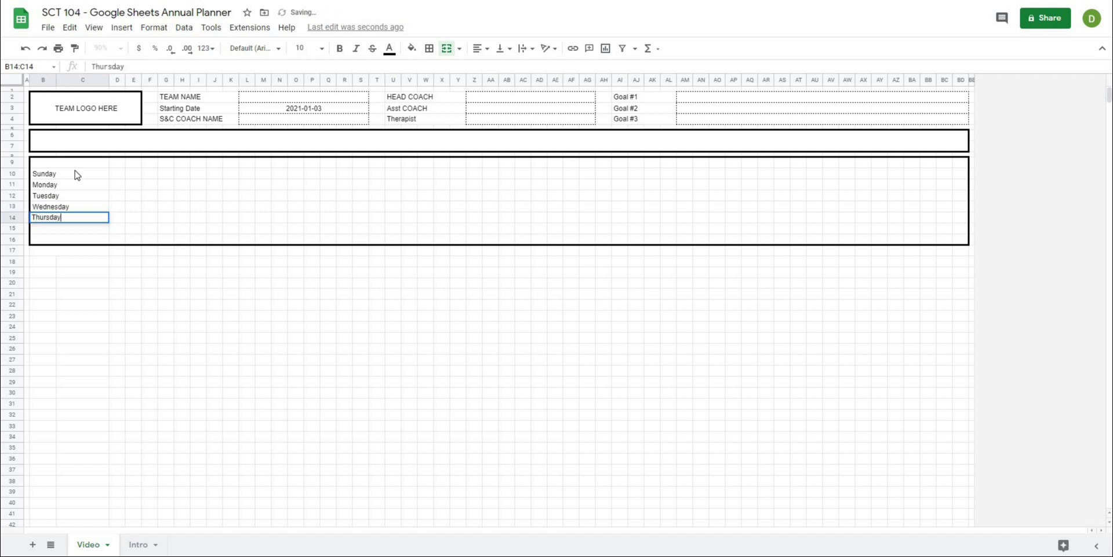
key(Return)
text(Friday)
key(Return)
text(Saturday)
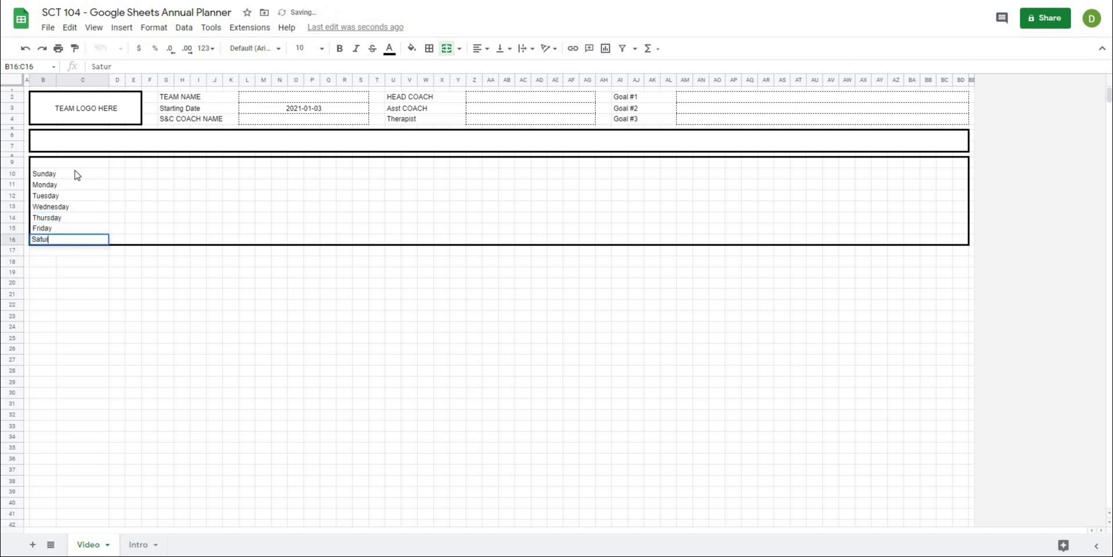
key(Return)
- Enter Months in the merged cell B9:C9 above the weekday labels
click(84, 169)
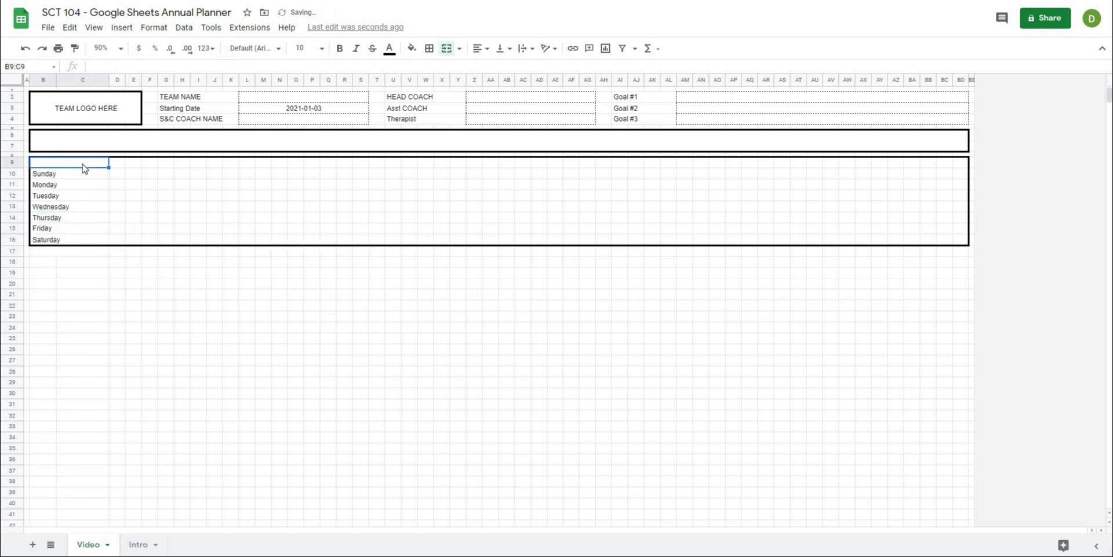
text(Mon)
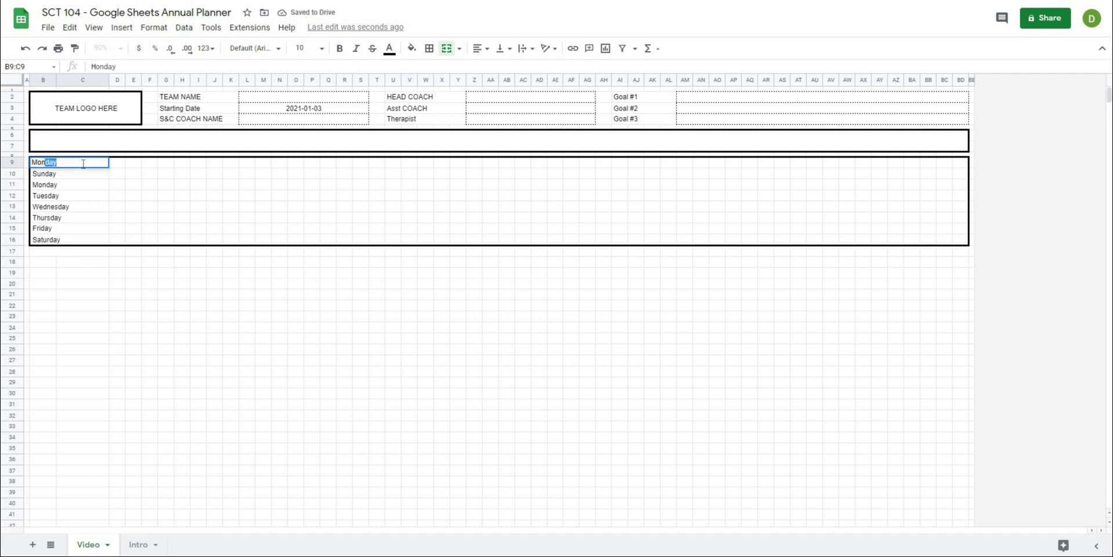
text(ths)
key(Return)
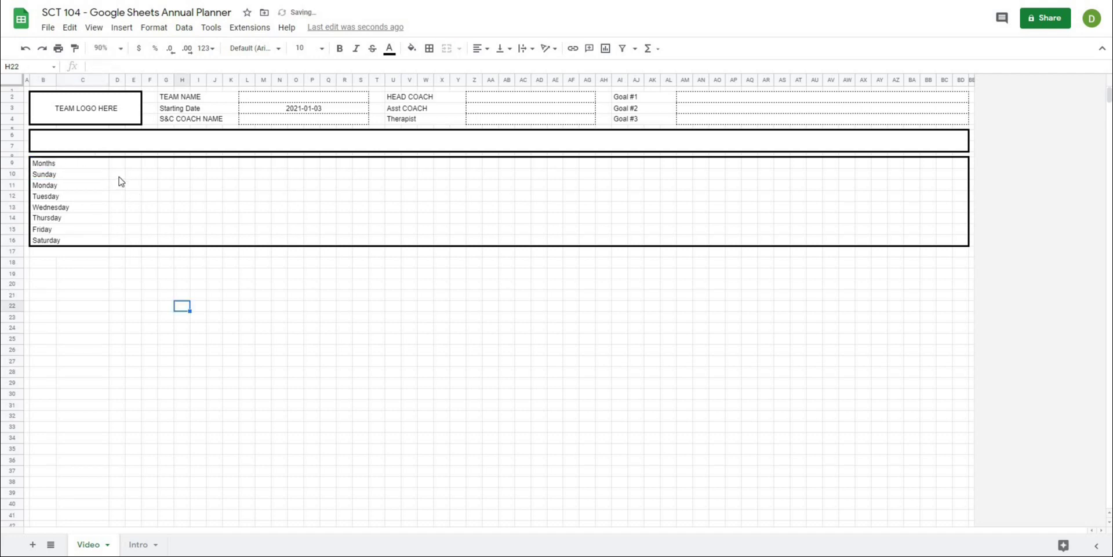
- Link the first Sunday cell D10 to the Starting Date with the formula =L3
click(118, 176)
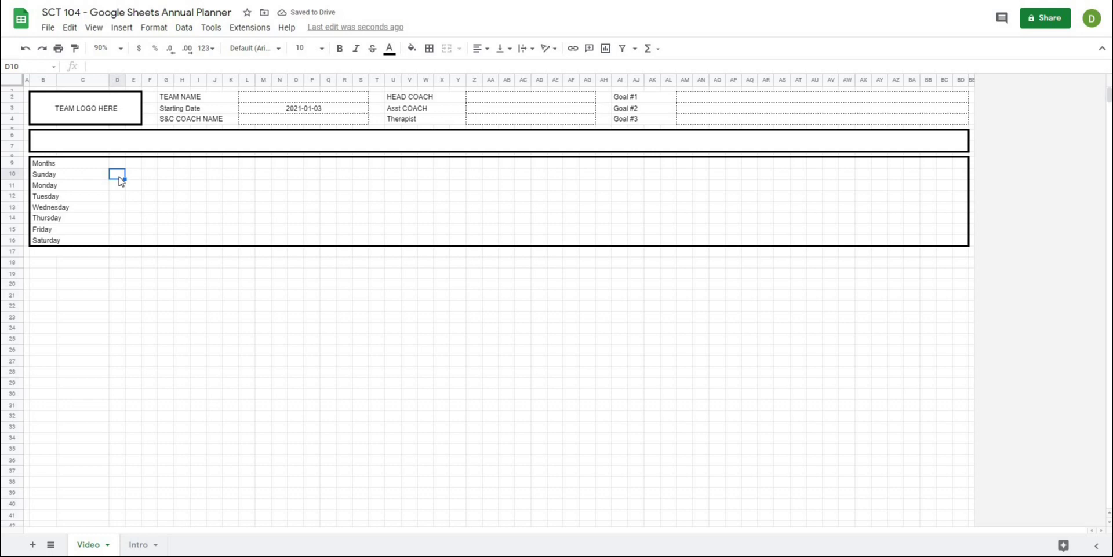
click(313, 111)
click(230, 219)
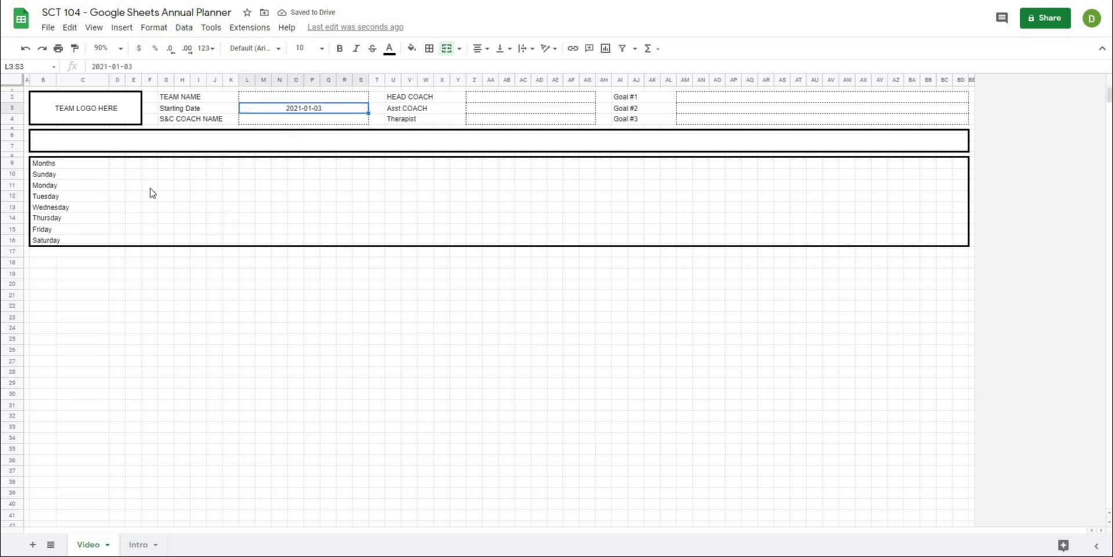
click(120, 176)
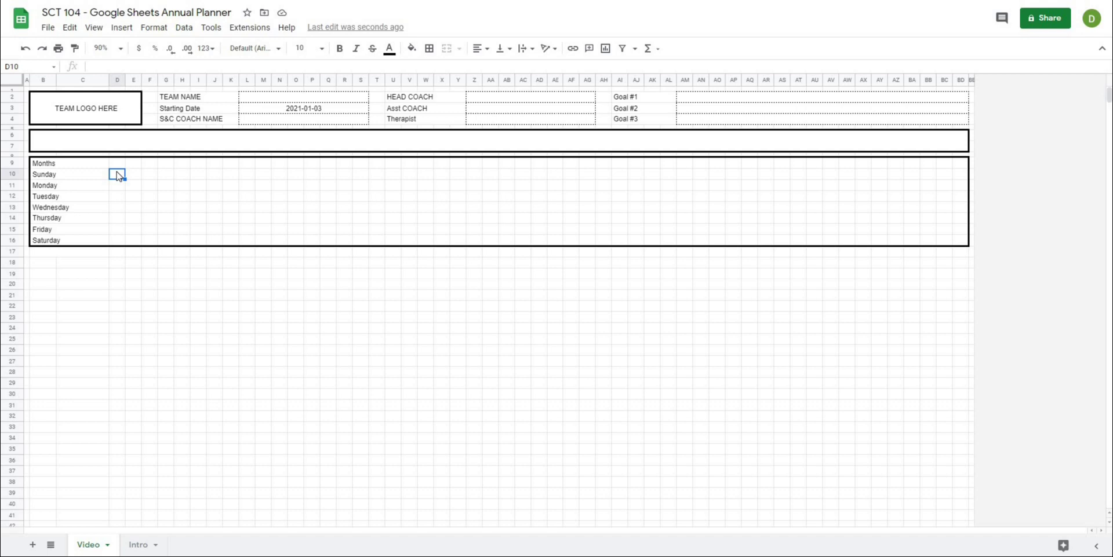
text(=)
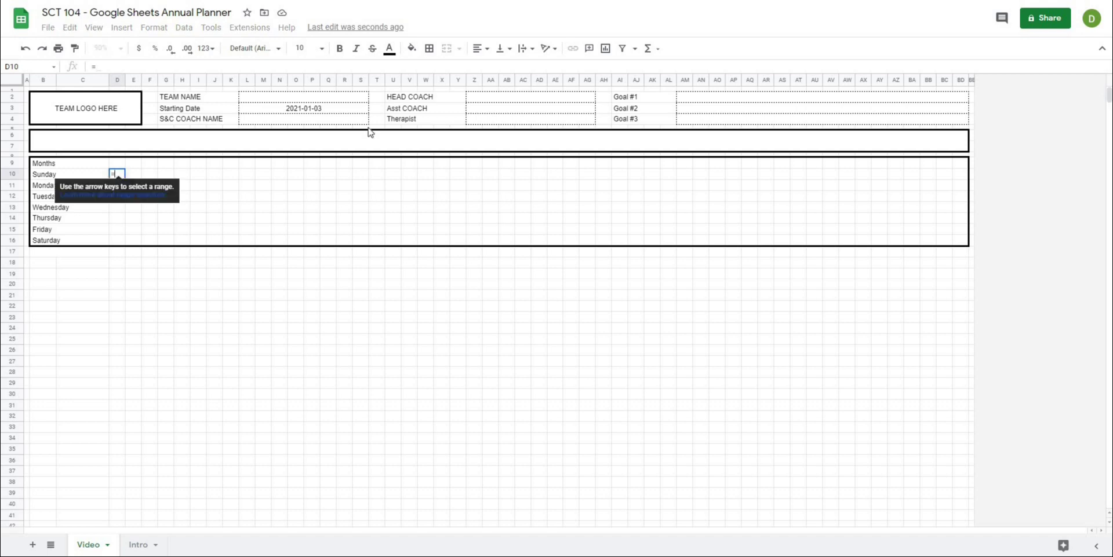
click(335, 110)
key(Return)
click(167, 207)
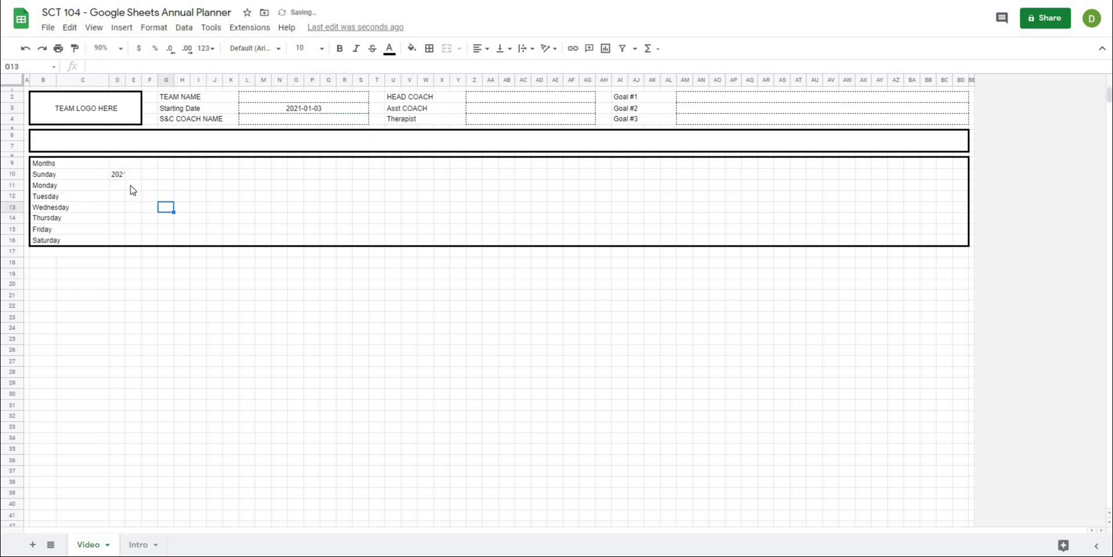
- Apply the custom number format dd to D10 so it shows only the day of the month
click(122, 177)
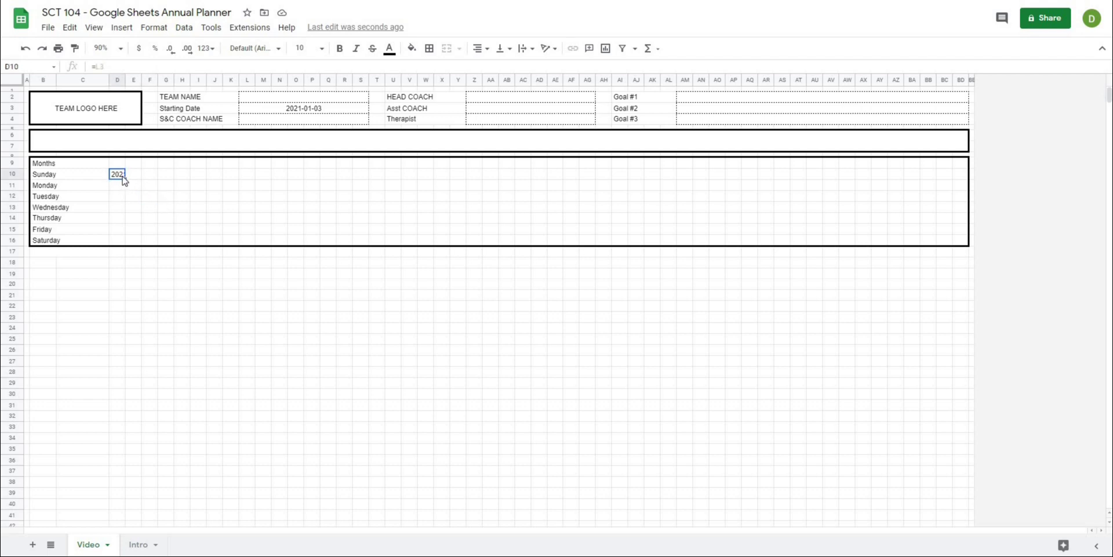
click(154, 27)
mouse_move(166, 81)
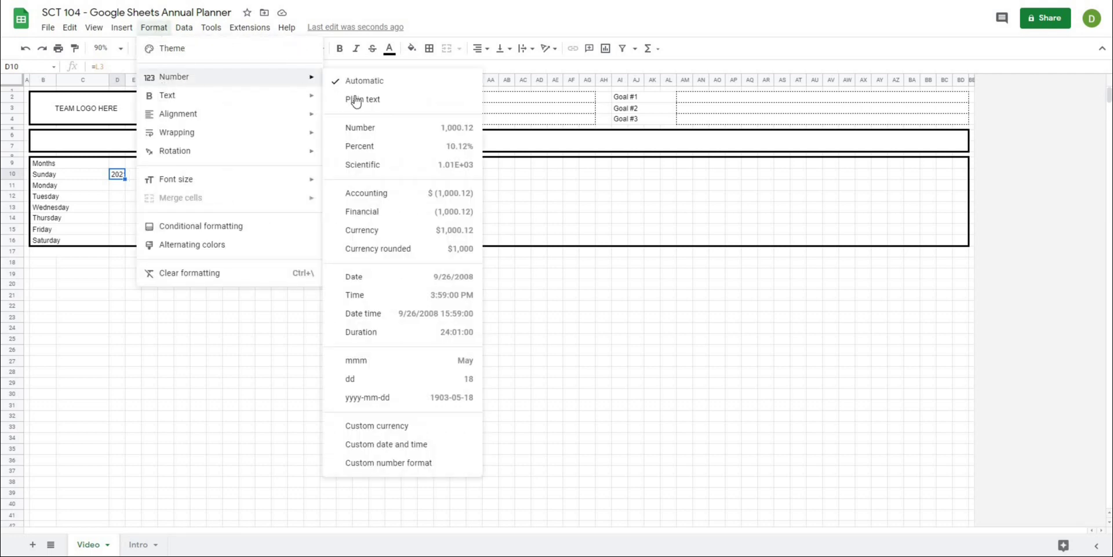
click(367, 471)
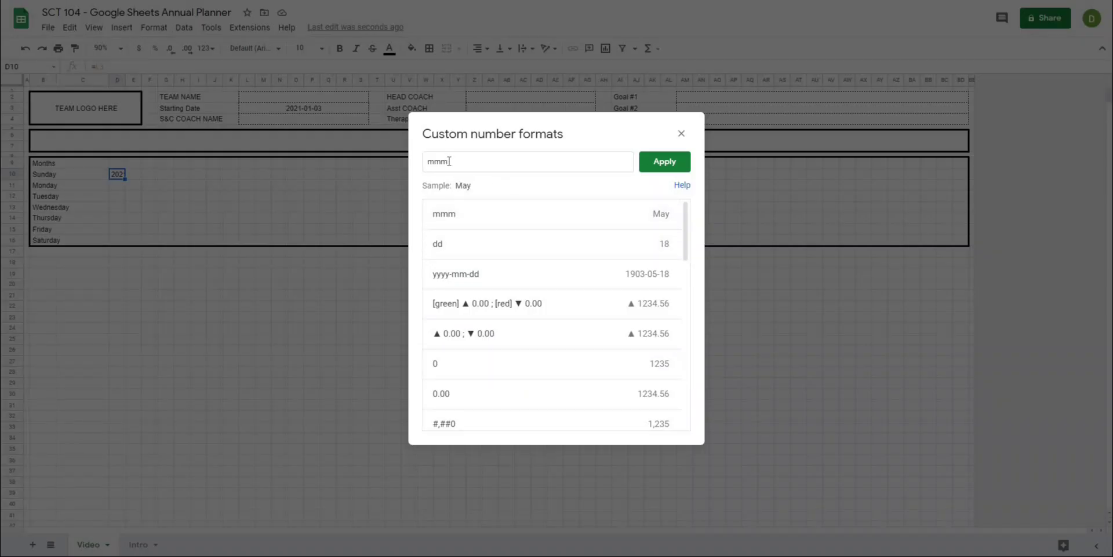
drag(451, 161, 422, 163)
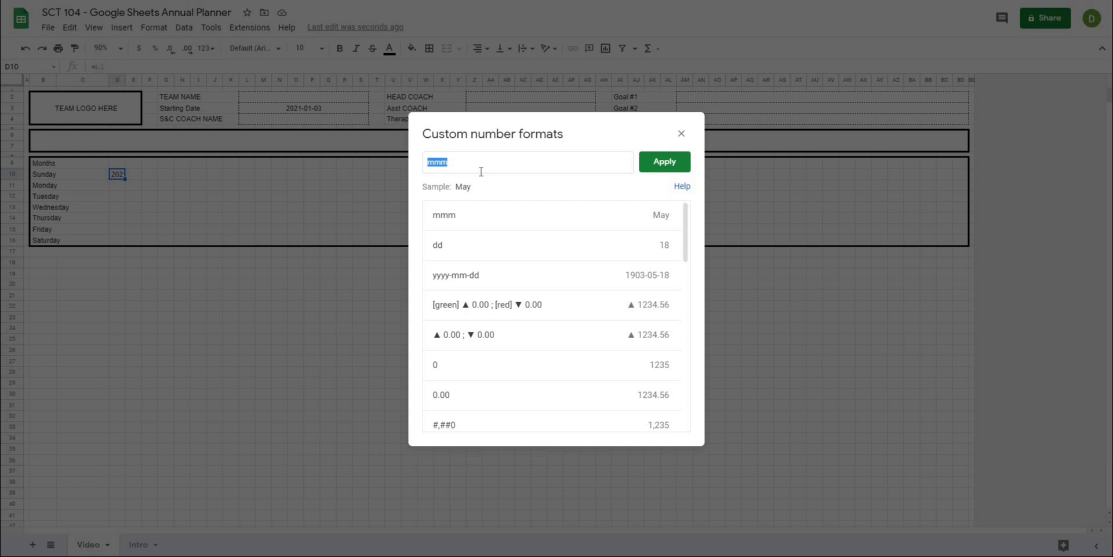
text(dd)
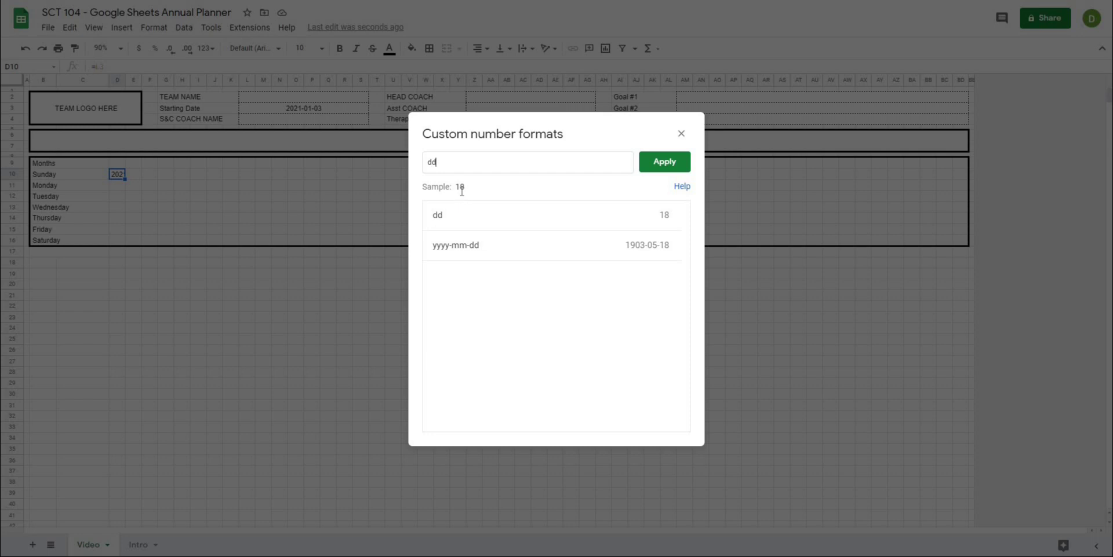
click(655, 167)
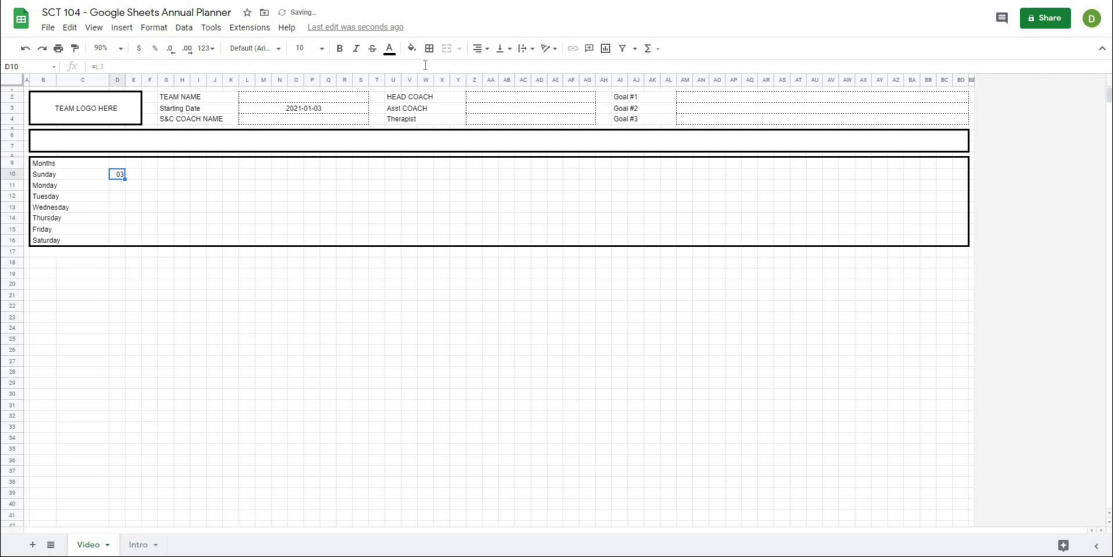
- Center the day number in D10 horizontally
click(493, 49)
click(507, 68)
click(490, 306)
- Try to fill the Starting Date reference from D10 down through D16 and check the copied cells
click(117, 179)
drag(124, 179, 122, 241)
drag(210, 210, 210, 211)
click(231, 195)
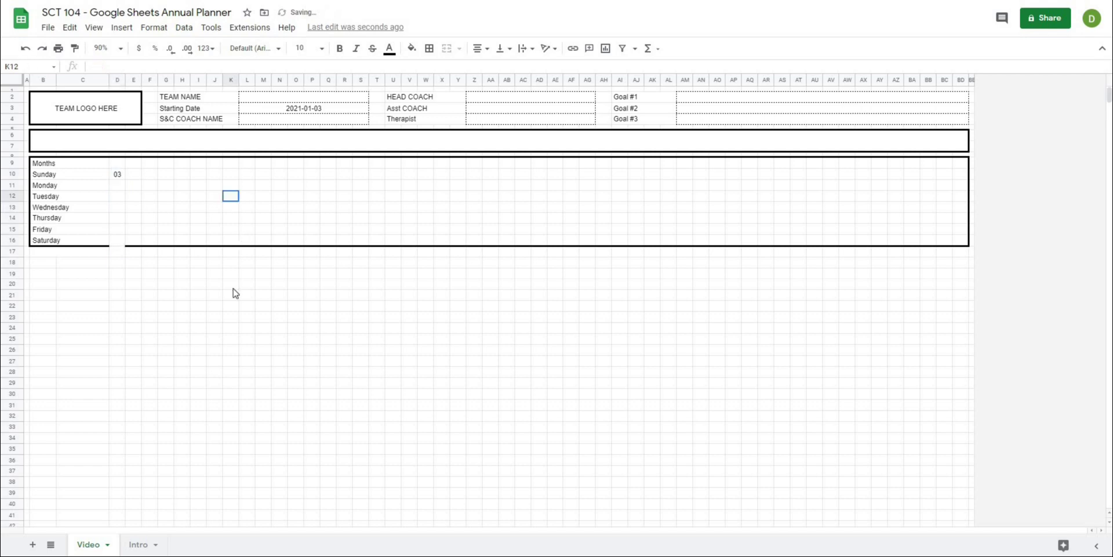
click(118, 240)
click(149, 284)
click(118, 179)
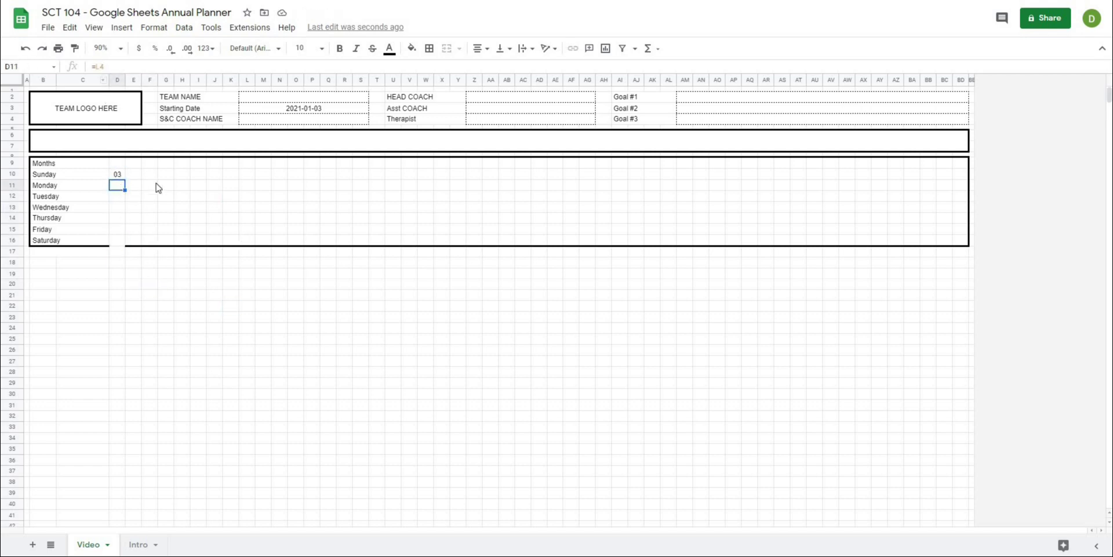
click(155, 186)
click(119, 179)
click(122, 186)
click(149, 175)
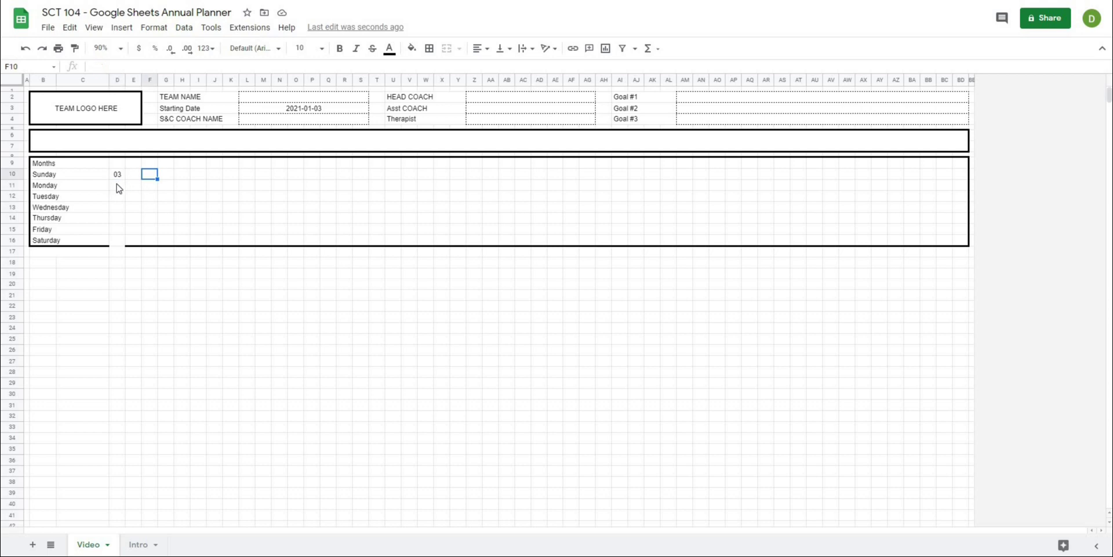
- Enter =D10+1 in the Monday cell D11 and fill the formula down to Saturday in D16
click(119, 189)
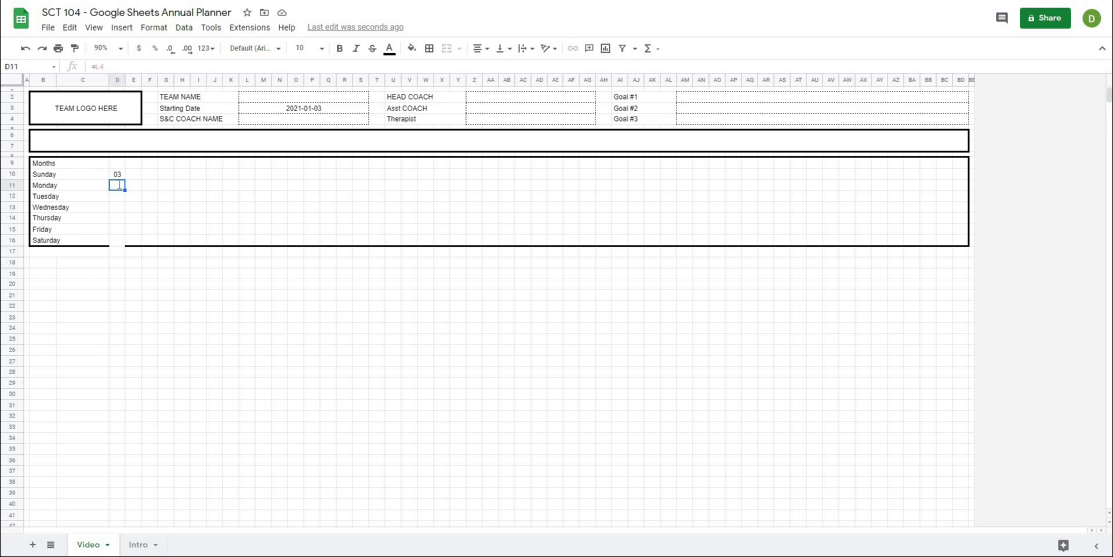
text(=)
click(121, 174)
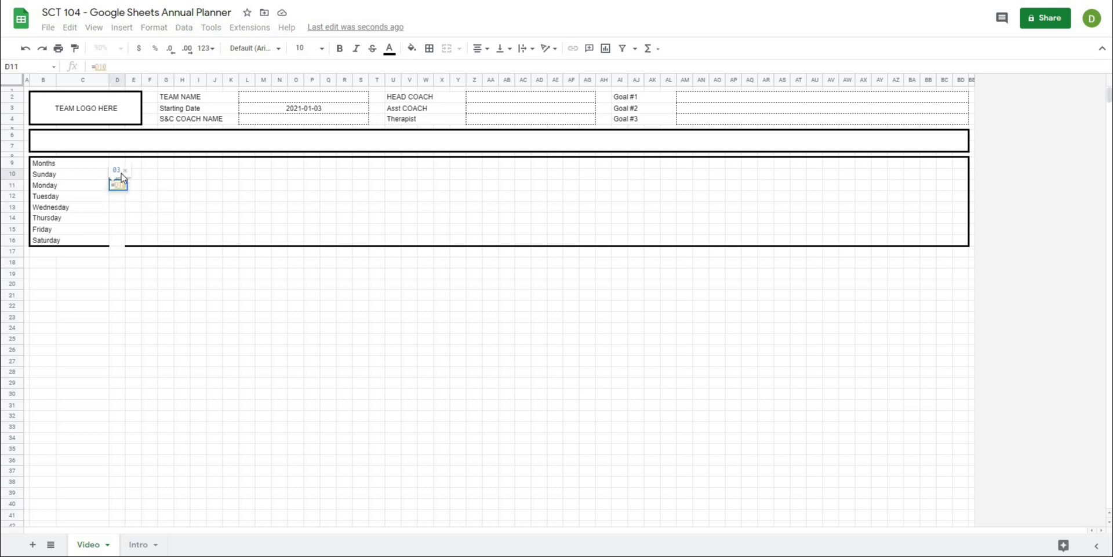
text(+1)
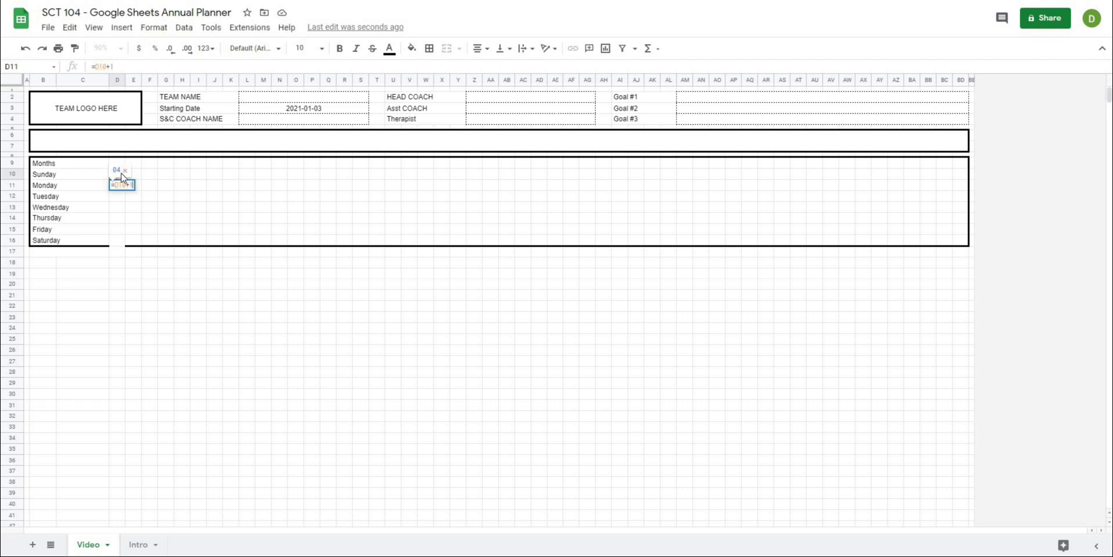
key(Return)
drag(124, 190, 120, 239)
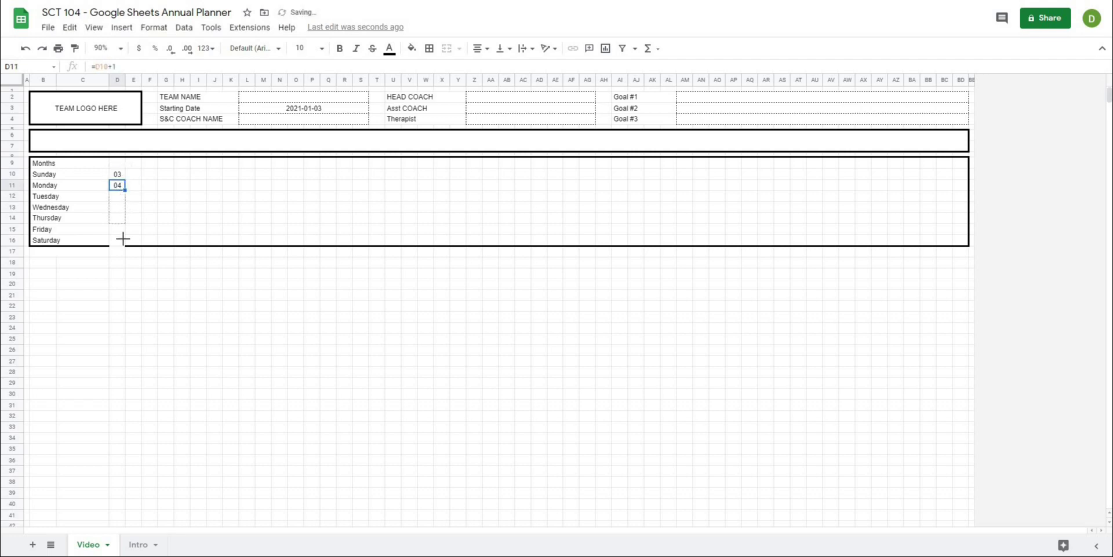
click(279, 306)
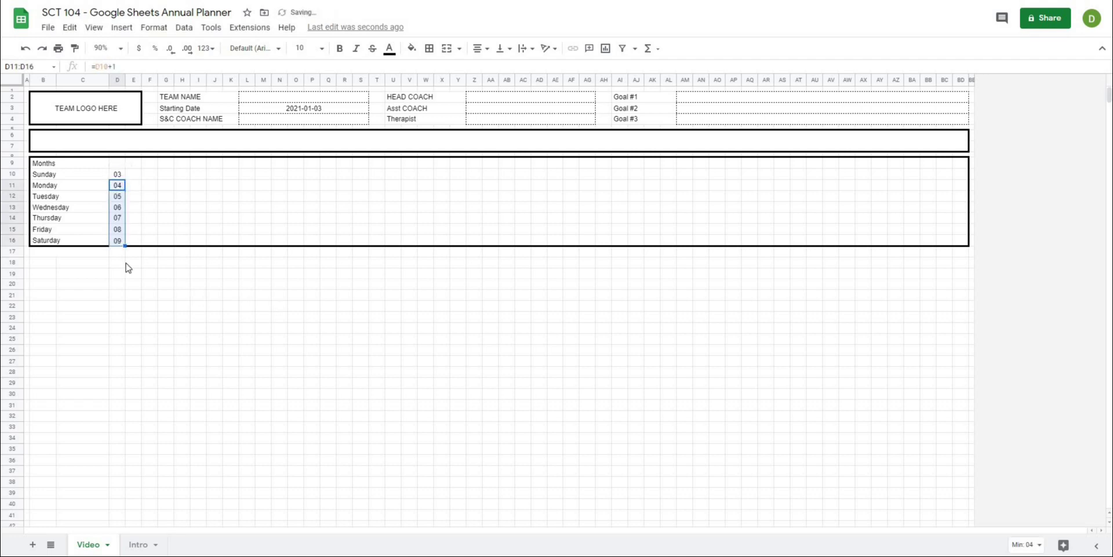
- Check the formulas of the first week's dates from D10 down to D16
click(119, 186)
click(117, 178)
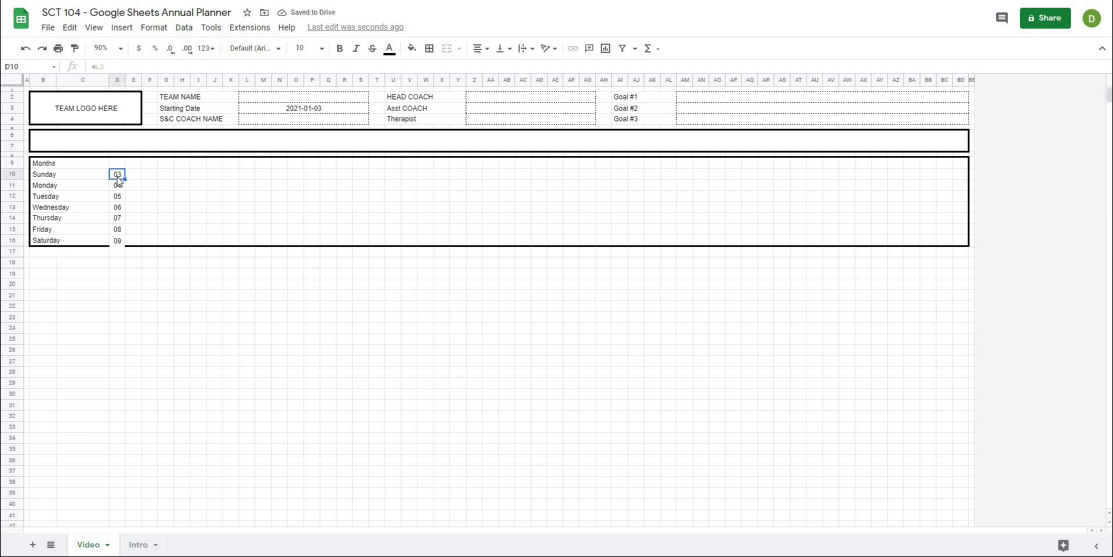
key(Down)
key(Down)
key(Down)
key(Down)
key(Down)
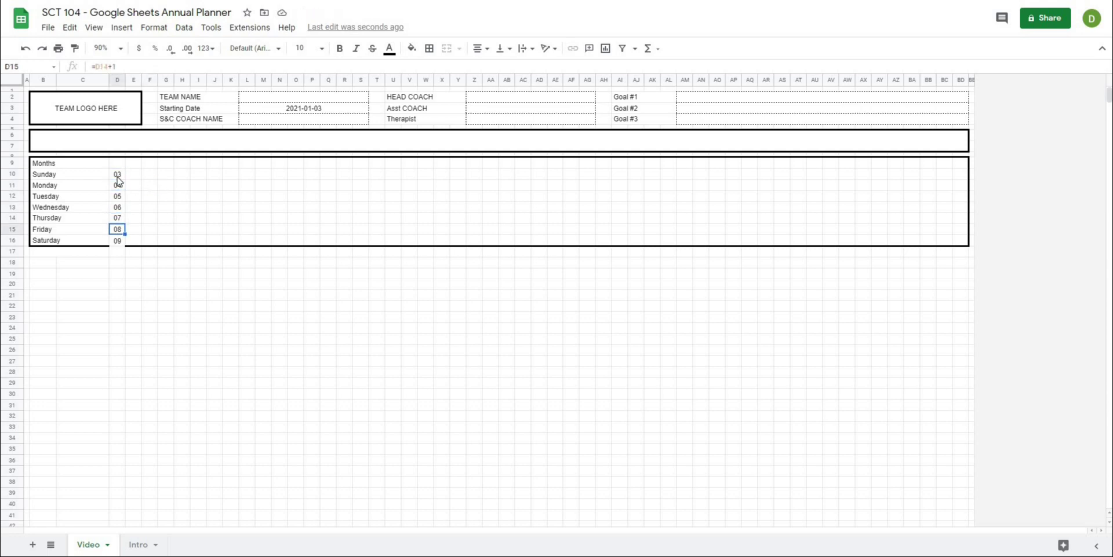
key(Down)
click(149, 254)
- Enter =D10+7 in E10 for the second Sunday and accept the suggested autofill for E11:E16
click(133, 180)
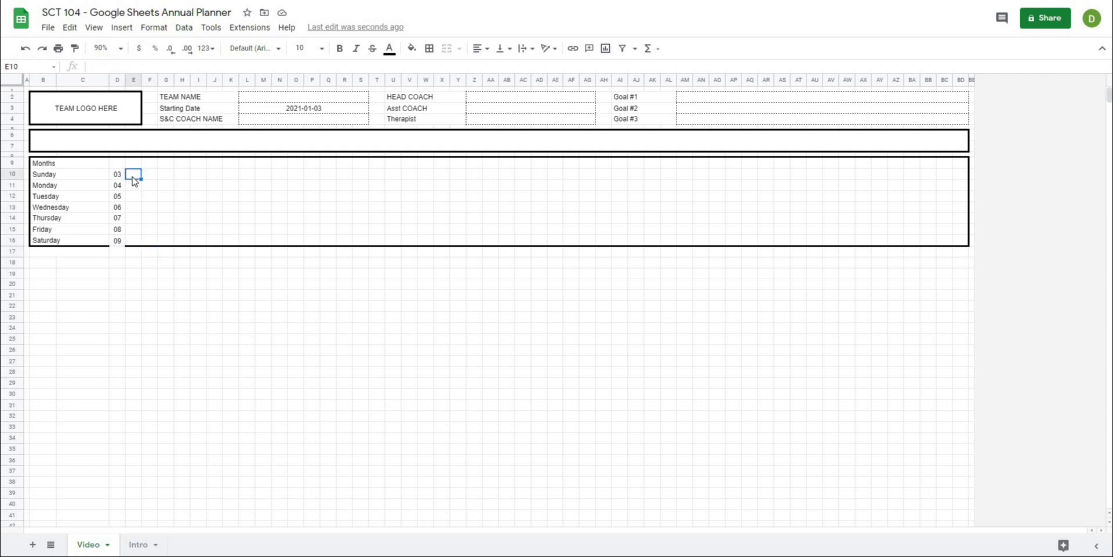
text(=)
click(119, 178)
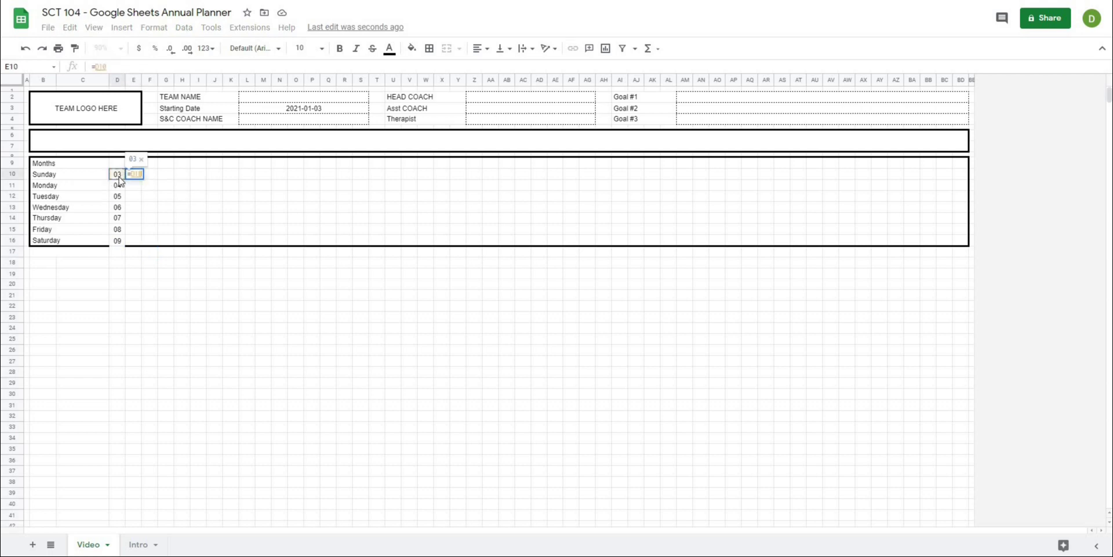
text(+7)
key(Return)
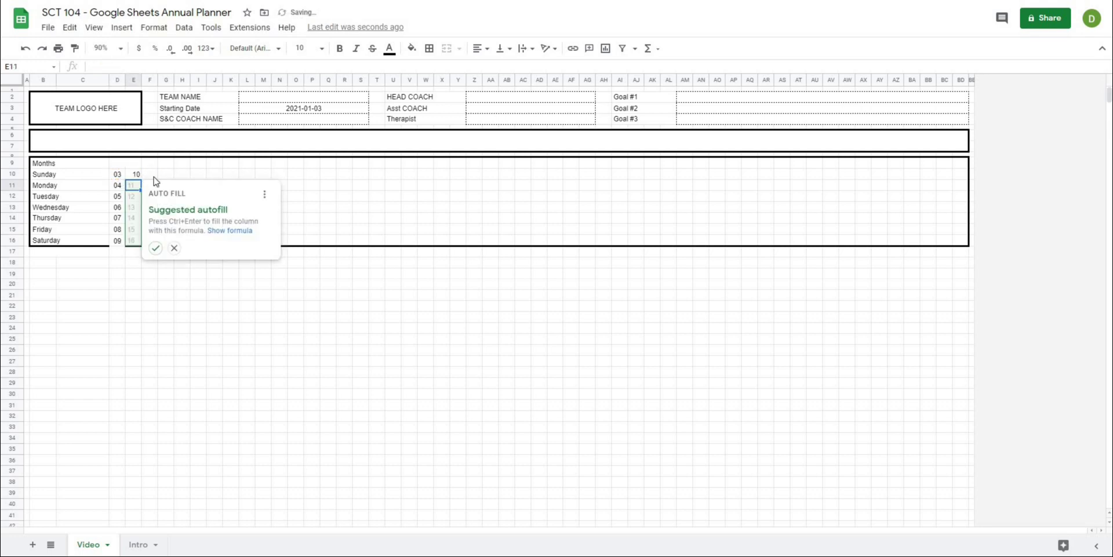
click(156, 248)
click(217, 285)
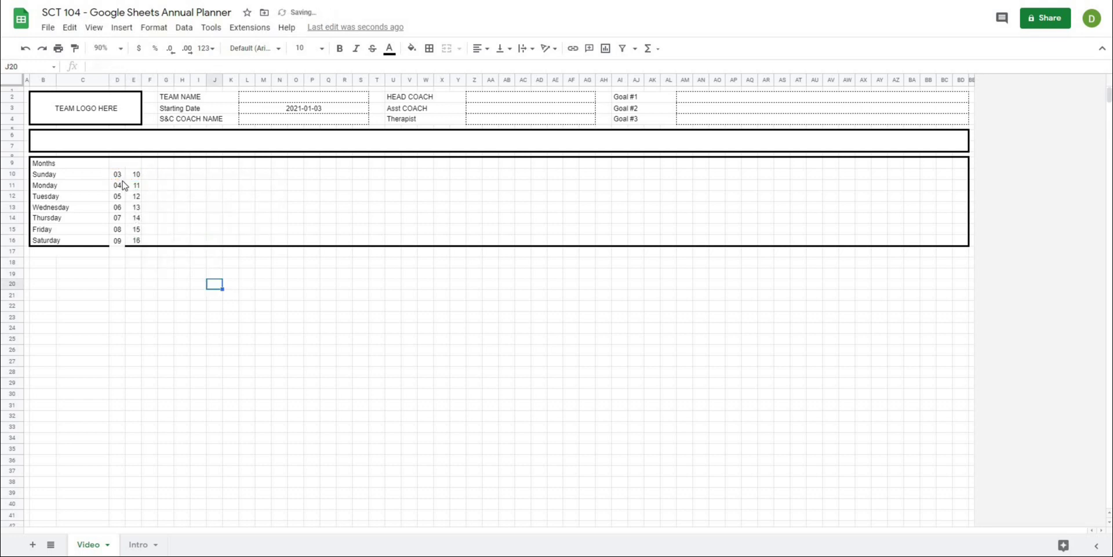
- Center the day numbers in D10:E16 horizontally
drag(118, 173, 137, 240)
click(478, 49)
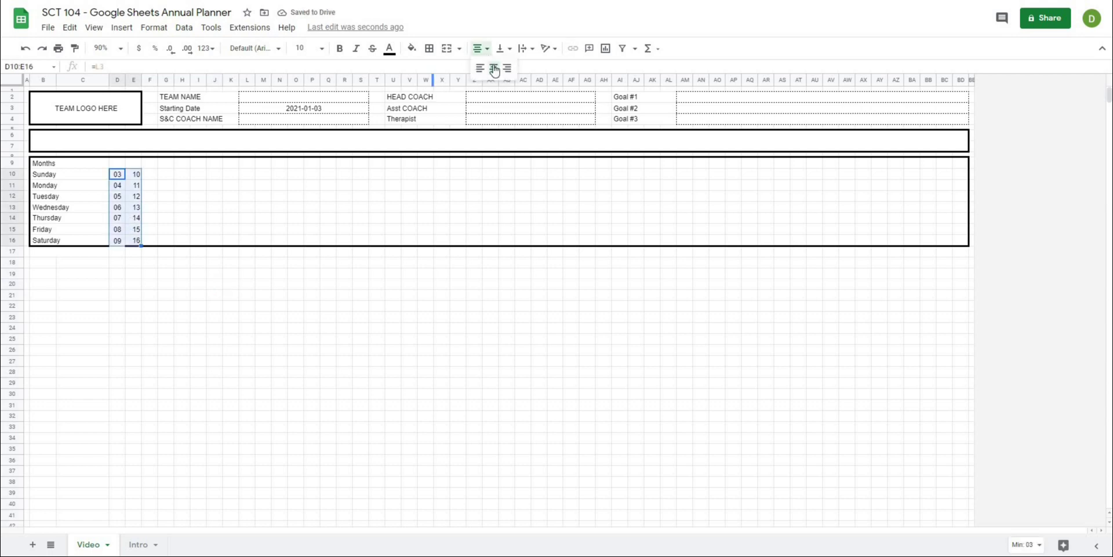
click(493, 68)
click(296, 317)
- Fill the two-week date block D10:E16 across the calendar to column BD and check the Sunday cell F10
drag(117, 174, 960, 242)
click(783, 285)
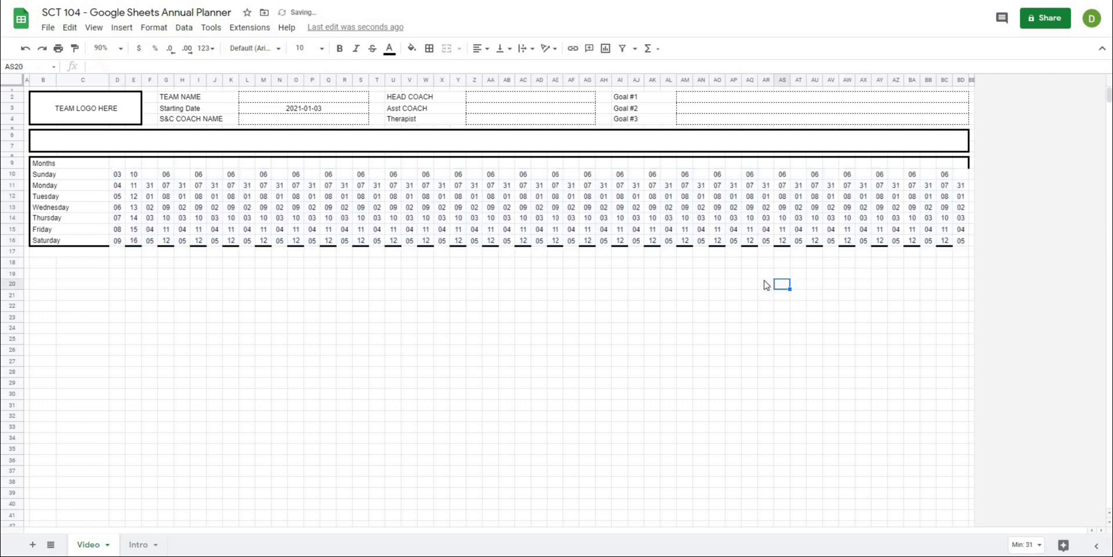
click(300, 186)
click(150, 174)
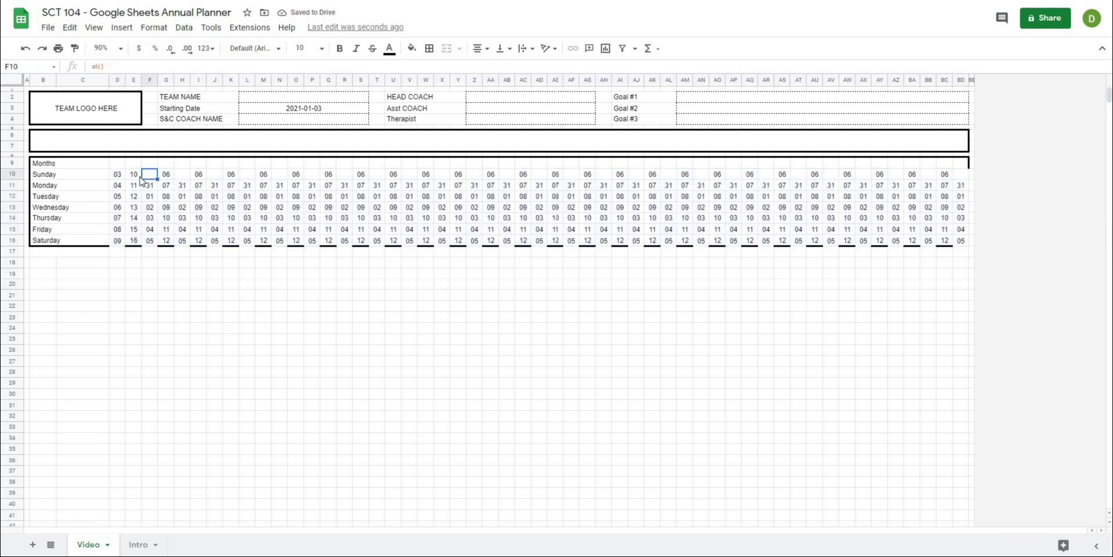
- Fill the seven-day increment formula from E10 across the Sunday row to BD10 and check the resulting dates
click(134, 174)
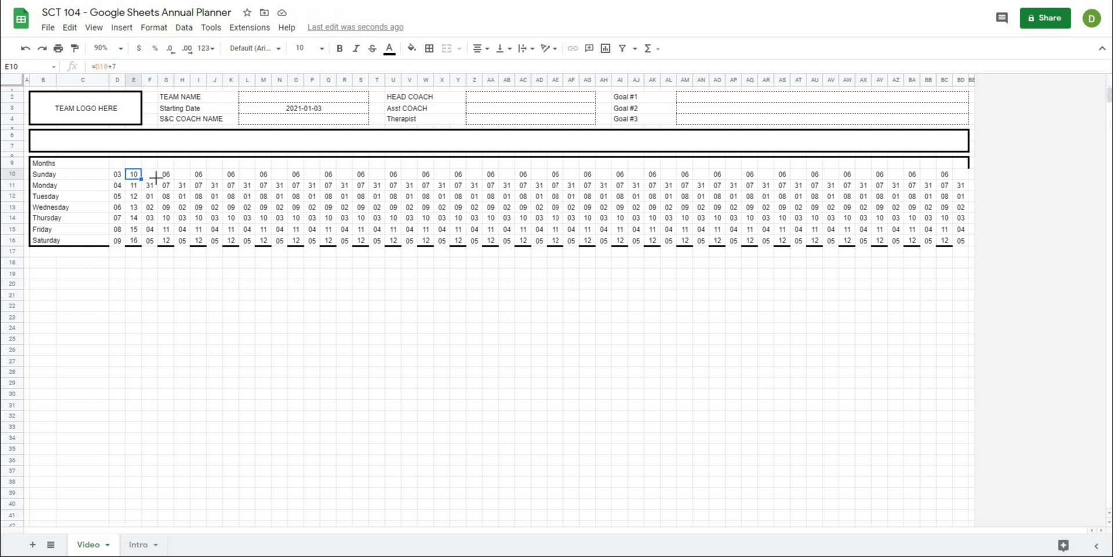
drag(141, 179, 960, 173)
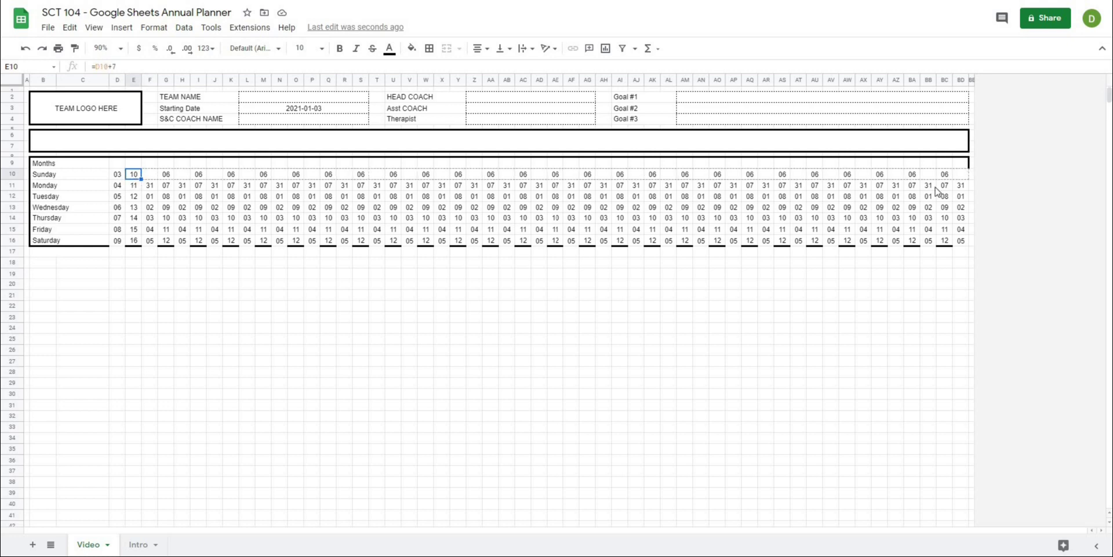
click(814, 306)
click(930, 295)
click(197, 306)
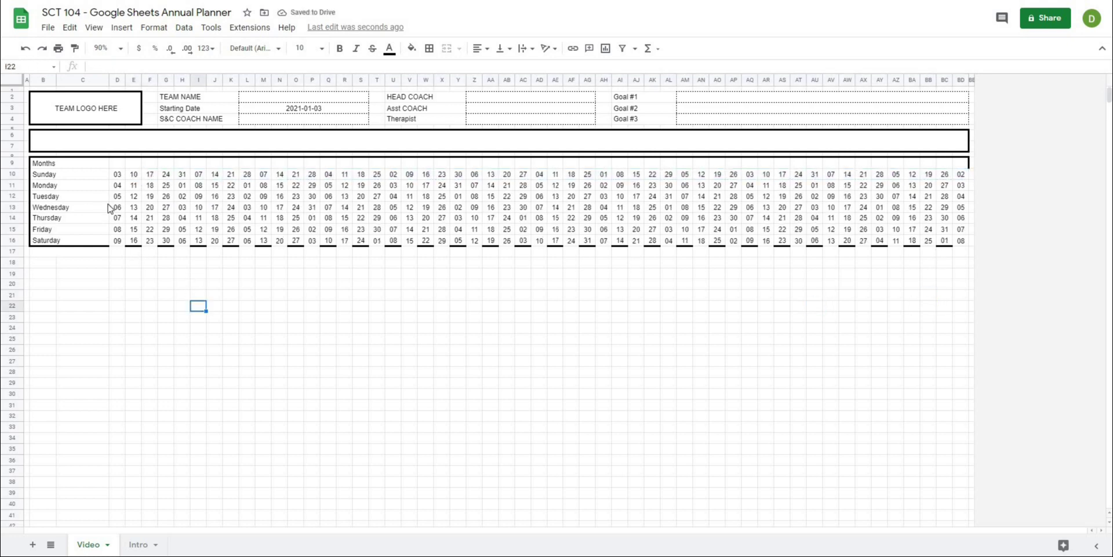
click(118, 174)
click(152, 188)
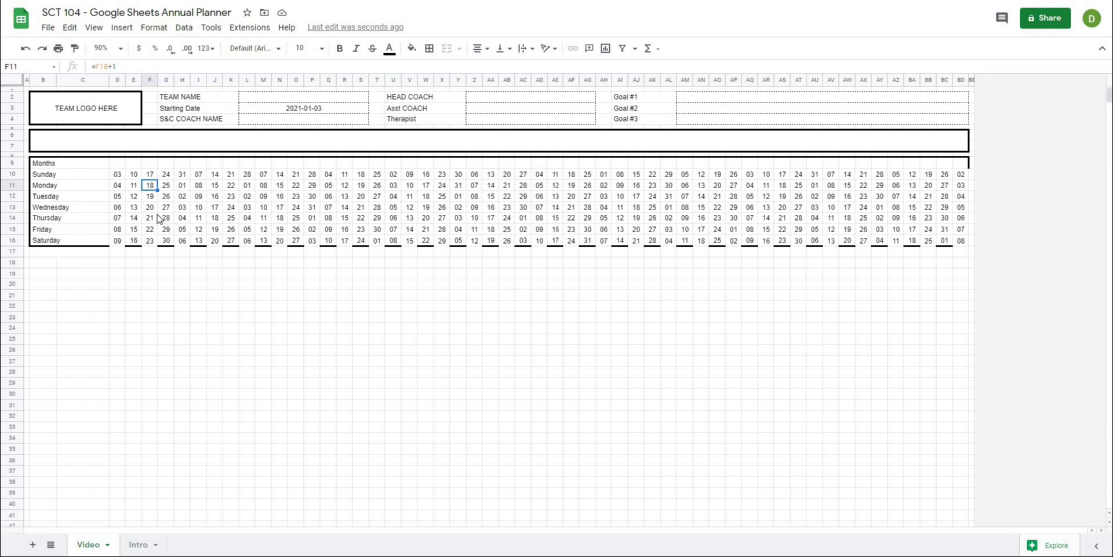
- Fill the first Sunday cell D10 with yellow to mark it as the starting date
click(120, 178)
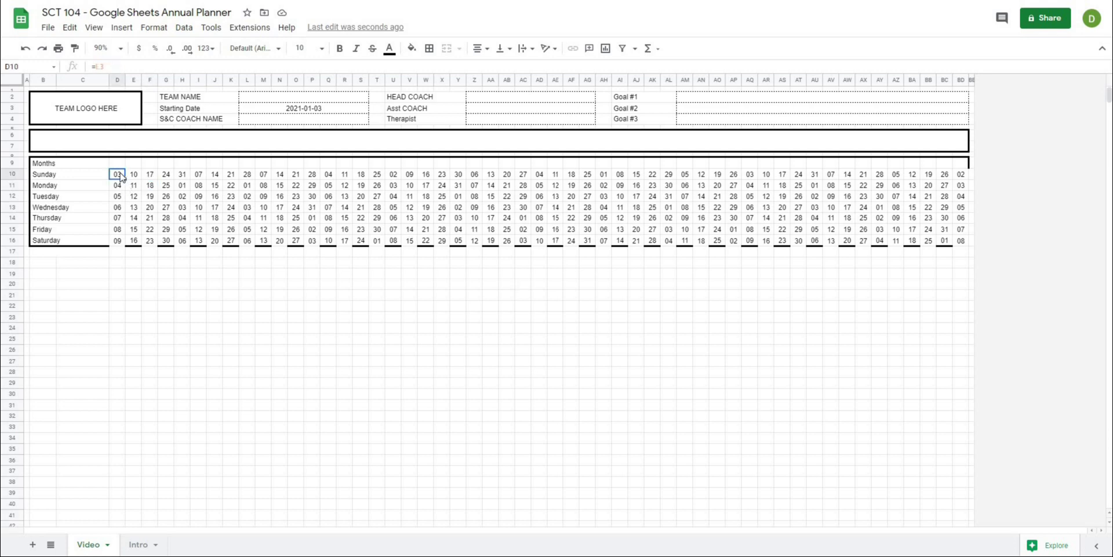
click(412, 48)
click(455, 107)
click(311, 360)
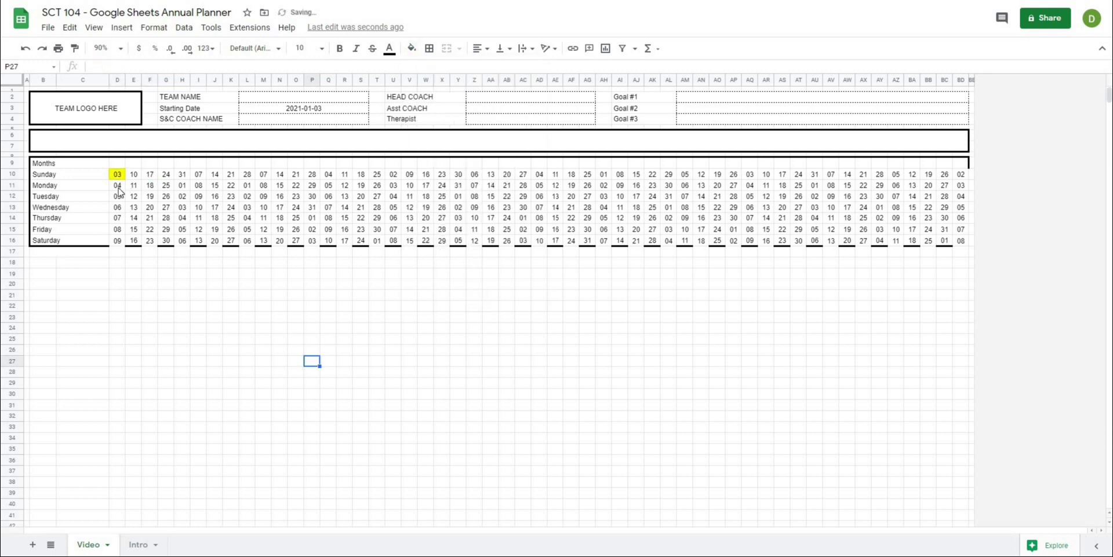
- Examine the day formulas in D10:D16 and the seven-day increments in column E
drag(118, 186, 119, 240)
click(133, 283)
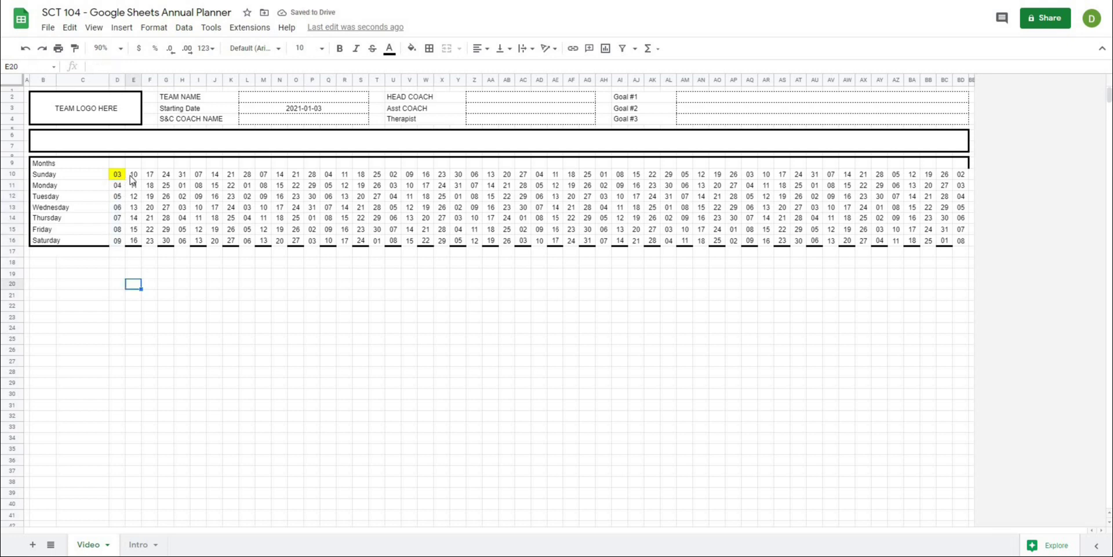
click(134, 175)
click(133, 197)
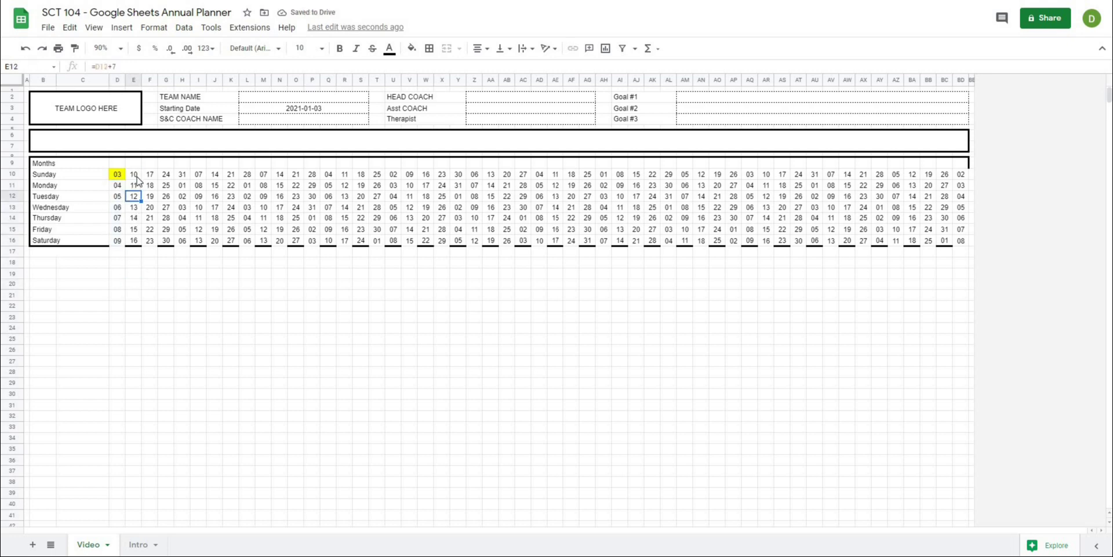
click(133, 174)
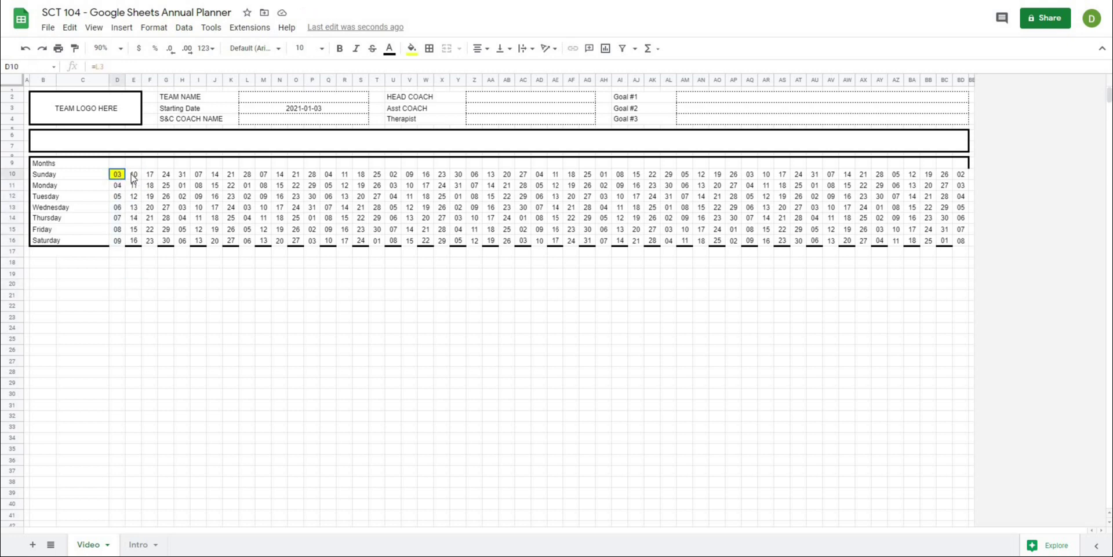
click(119, 185)
click(133, 208)
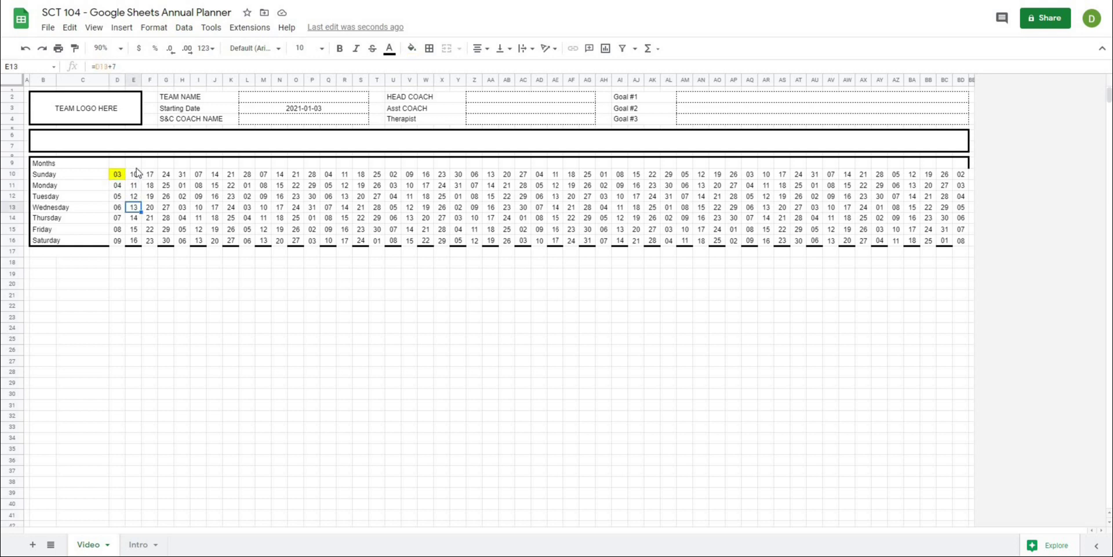
click(603, 372)
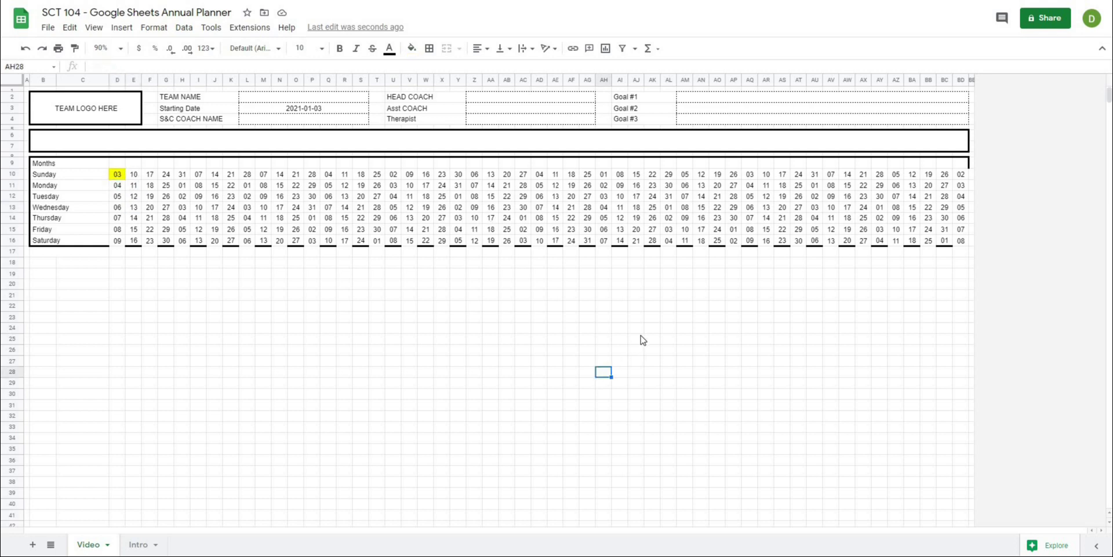
click(391, 329)
- Enter =D10 in D9, the first cell of the Months row
click(118, 164)
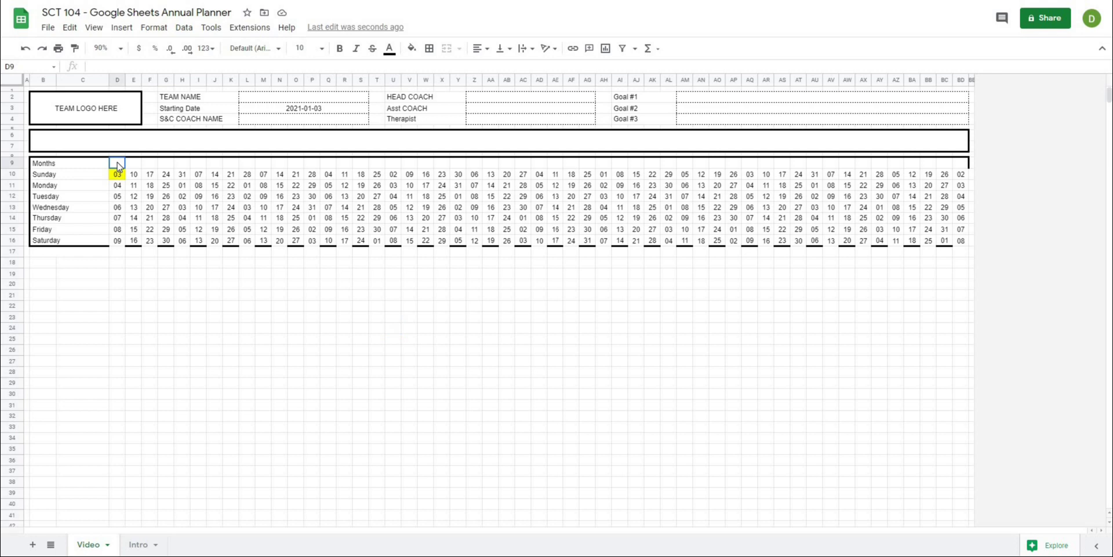
drag(117, 166, 959, 167)
click(667, 307)
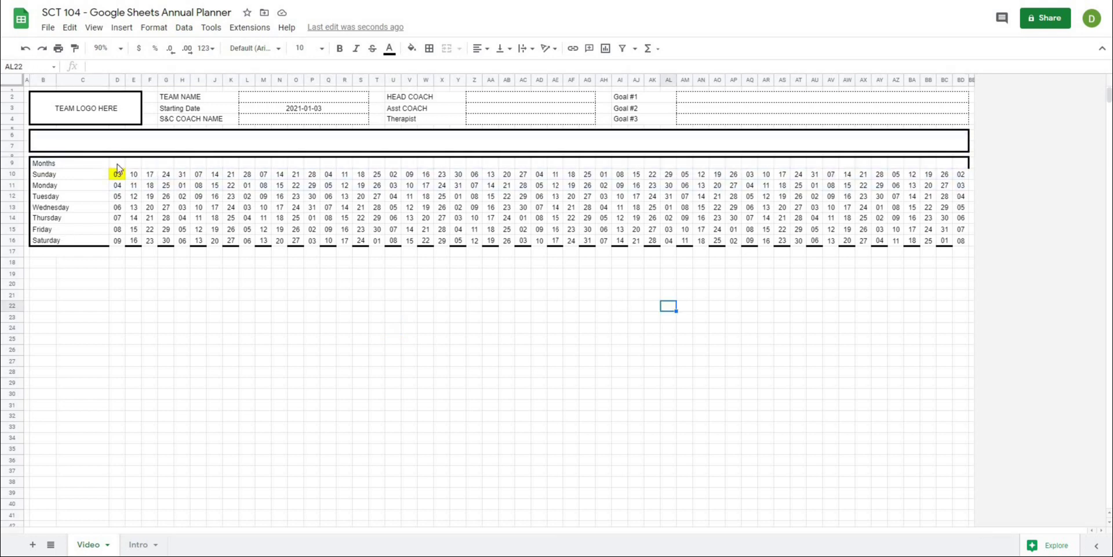
click(118, 165)
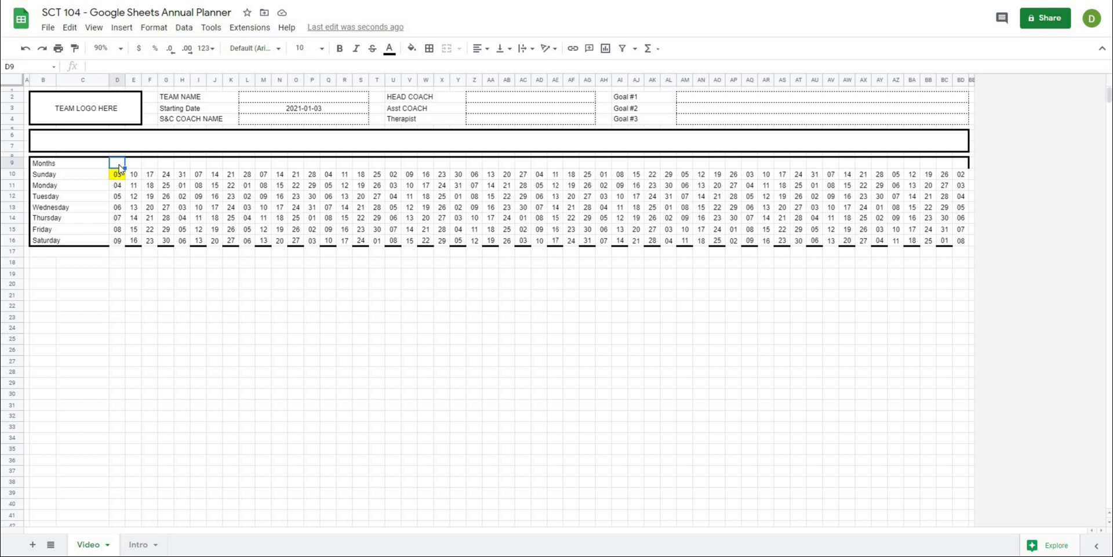
text(=)
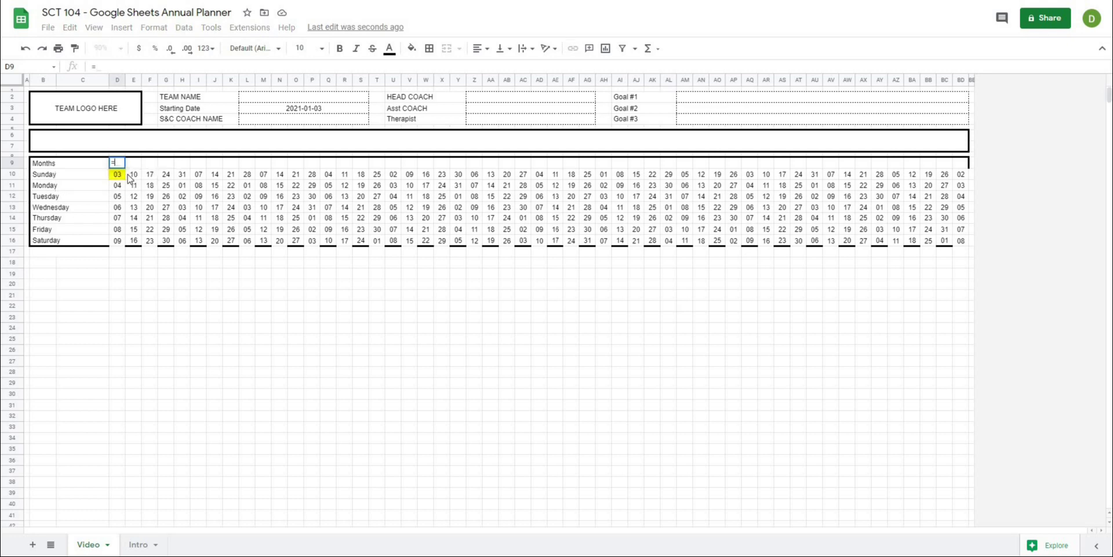
click(118, 175)
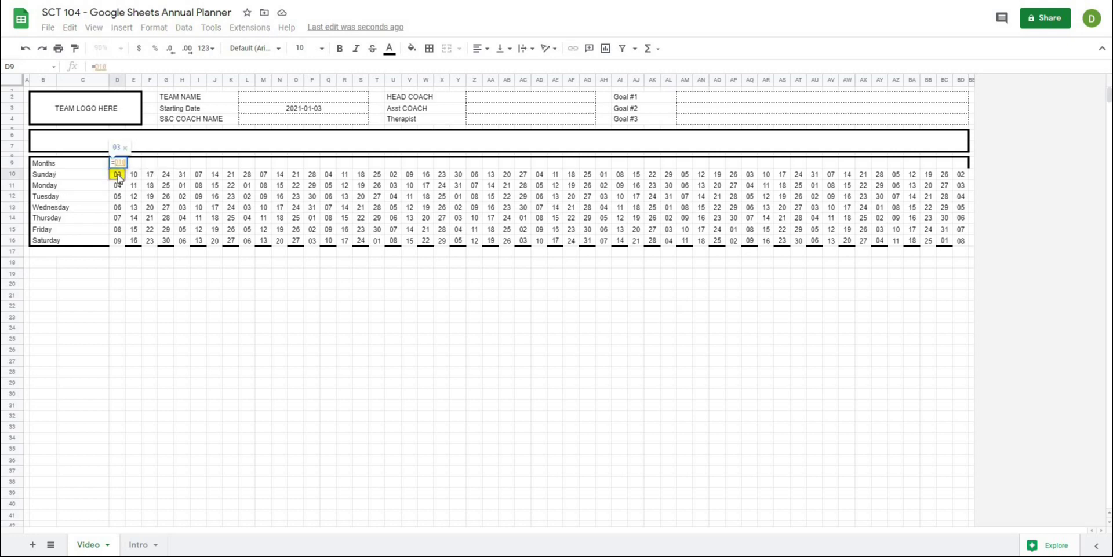
key(Return)
click(117, 164)
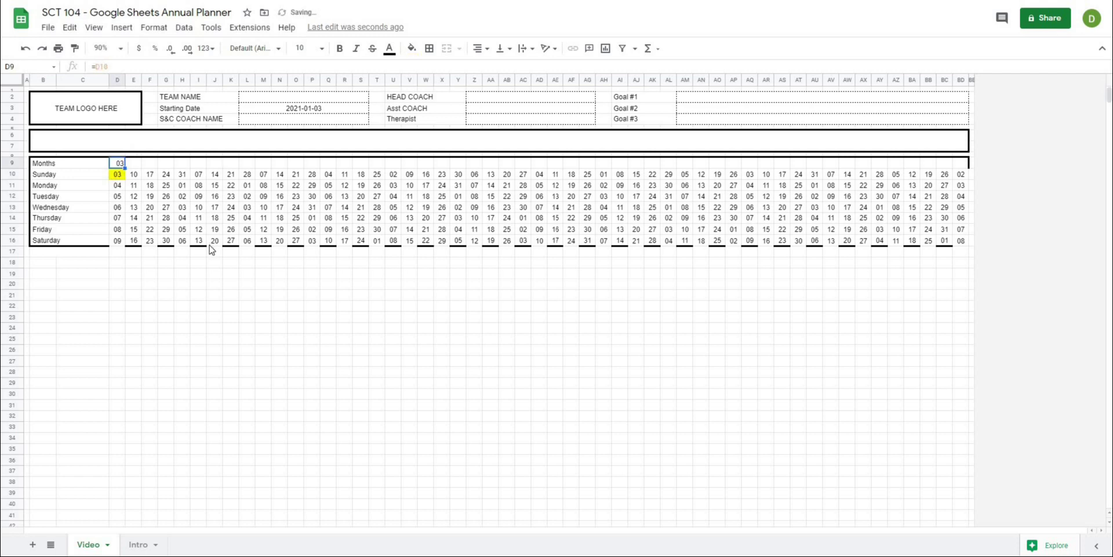
click(181, 307)
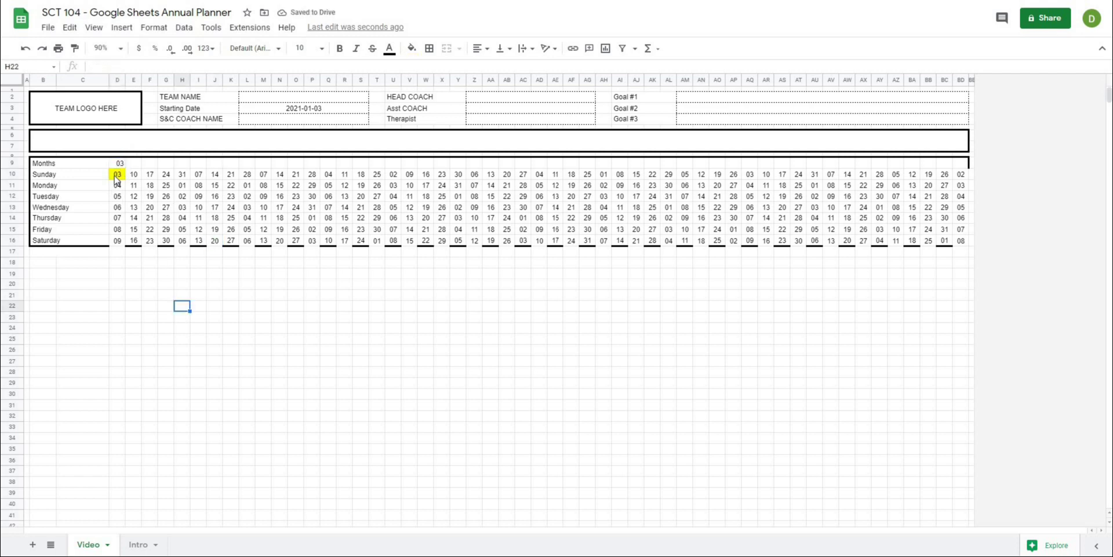
- Apply the custom number format mmm to D9 so it displays the abbreviated month name
click(118, 166)
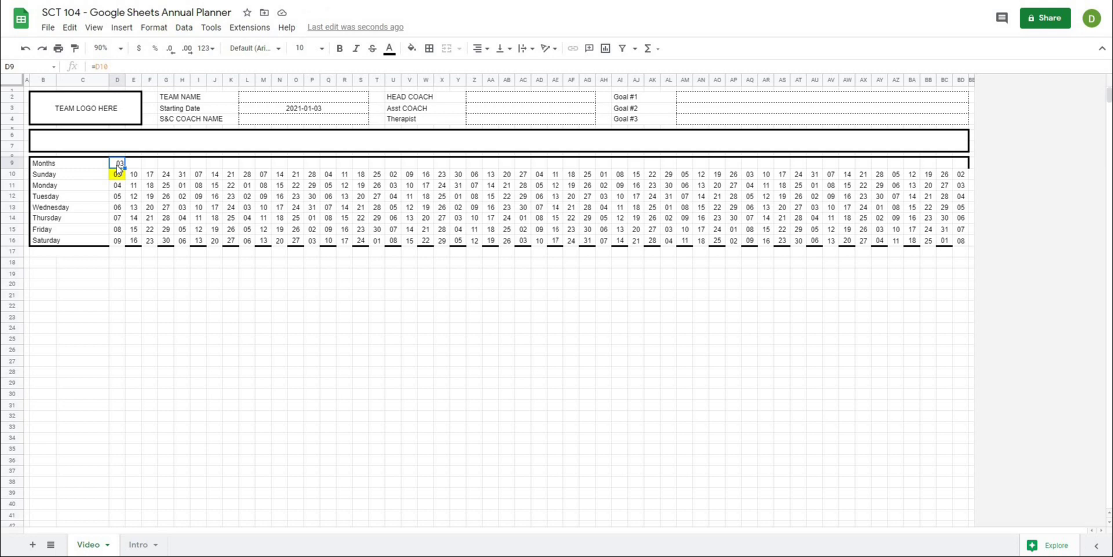
click(154, 27)
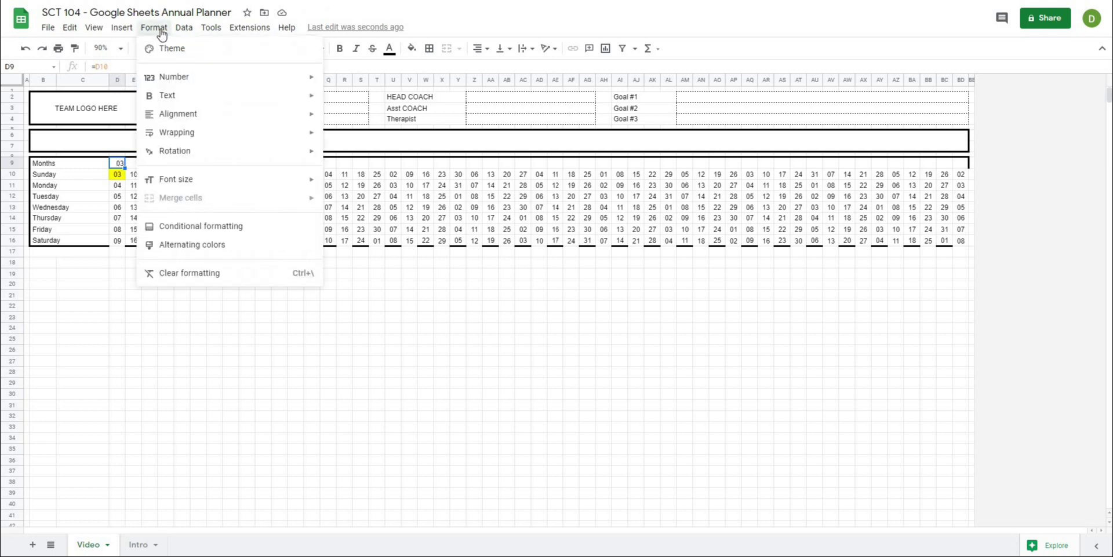
mouse_move(165, 80)
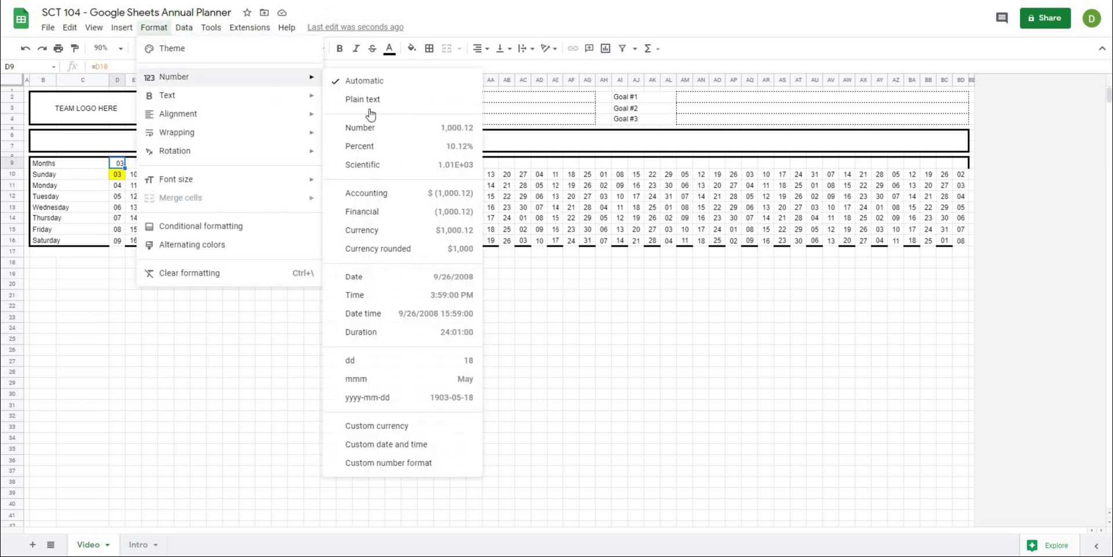
click(400, 464)
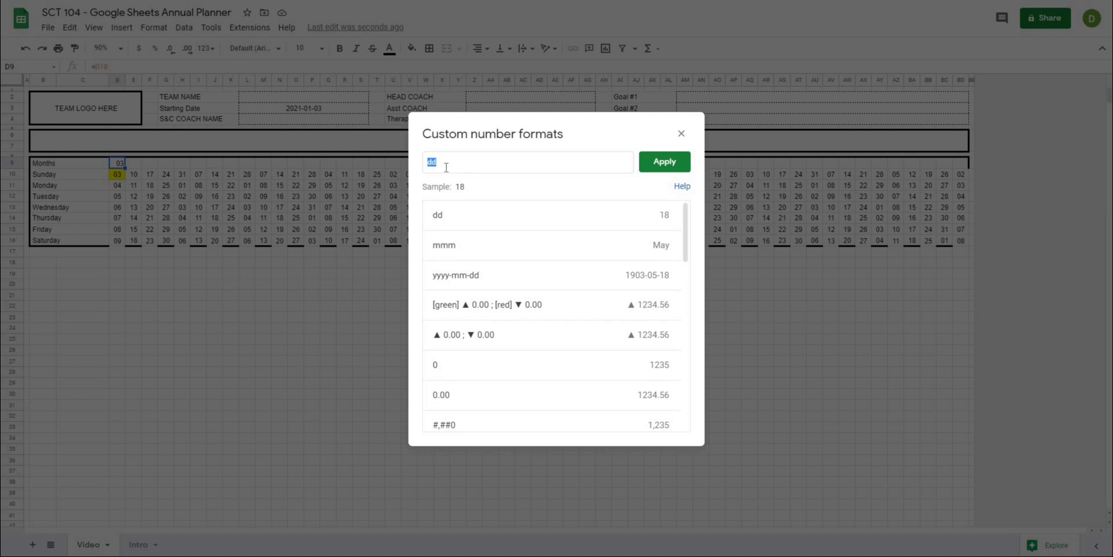
text(mm)
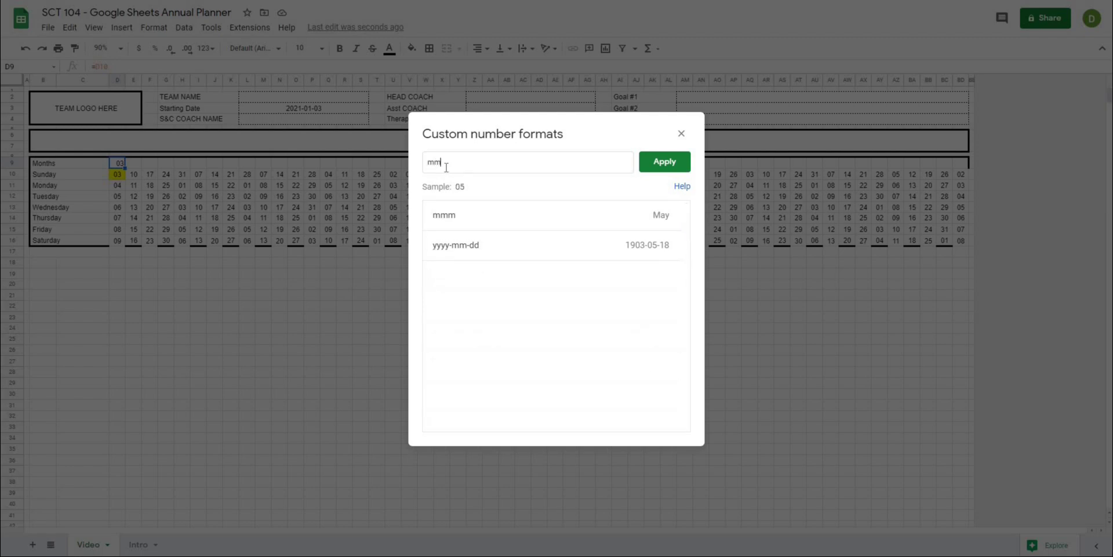
text(m)
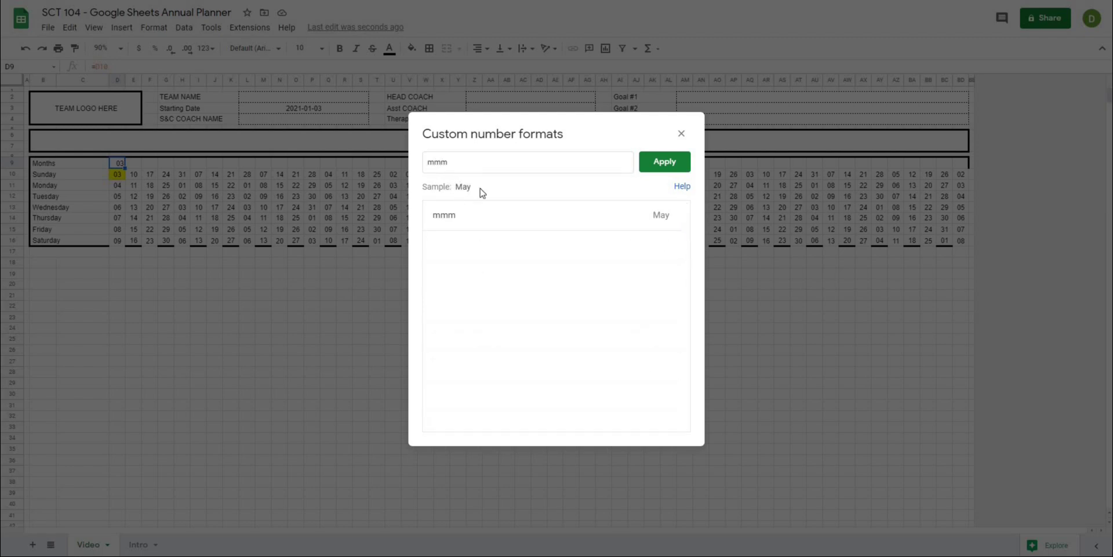
click(664, 161)
click(295, 306)
click(118, 168)
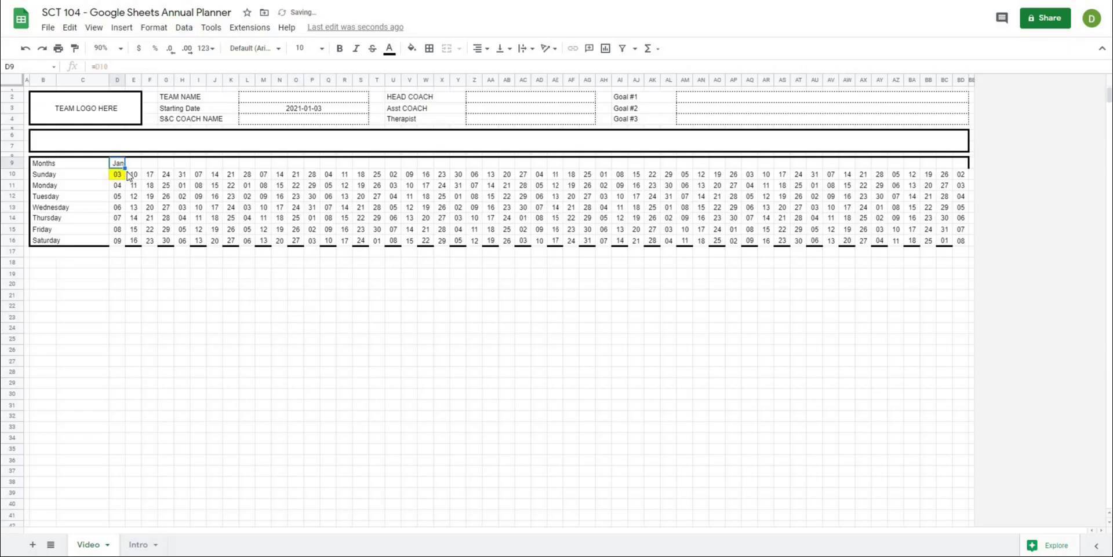
- Fill the month formula from D9 across the Months row to BD9 and check the months against the Sunday dates
drag(124, 168, 956, 164)
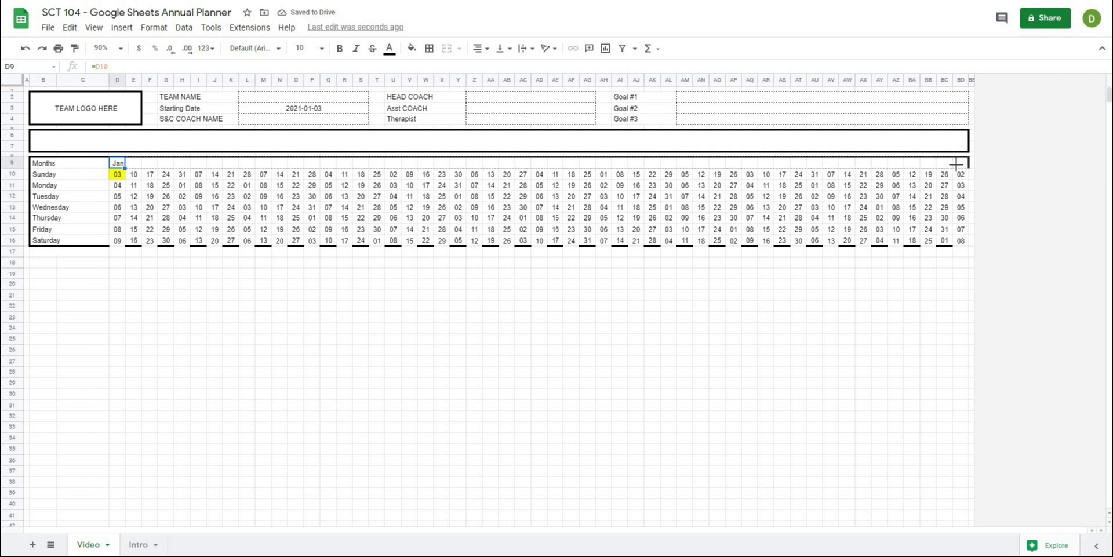
click(443, 341)
drag(123, 168, 181, 168)
click(181, 175)
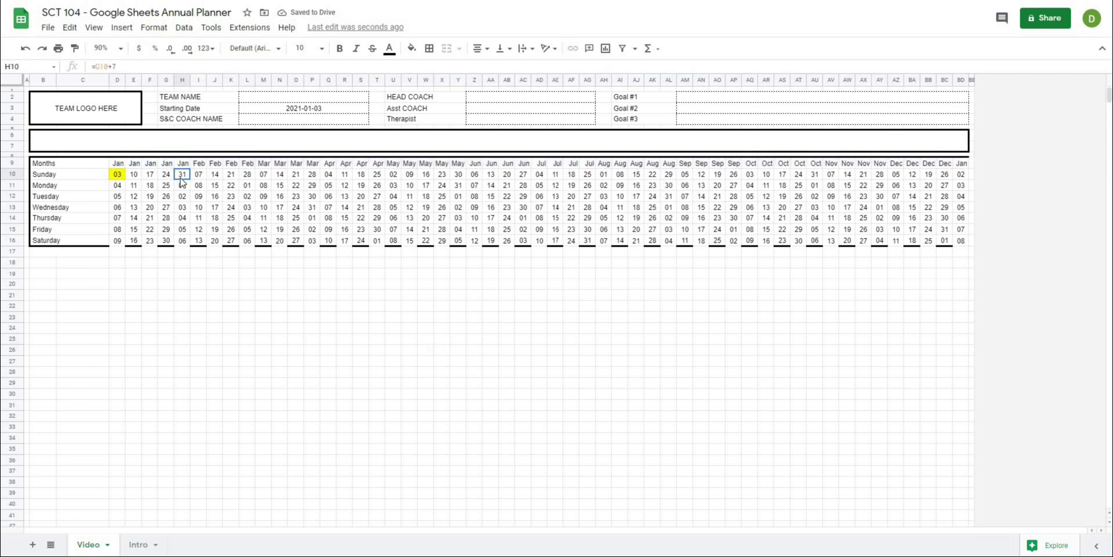
drag(199, 165, 329, 165)
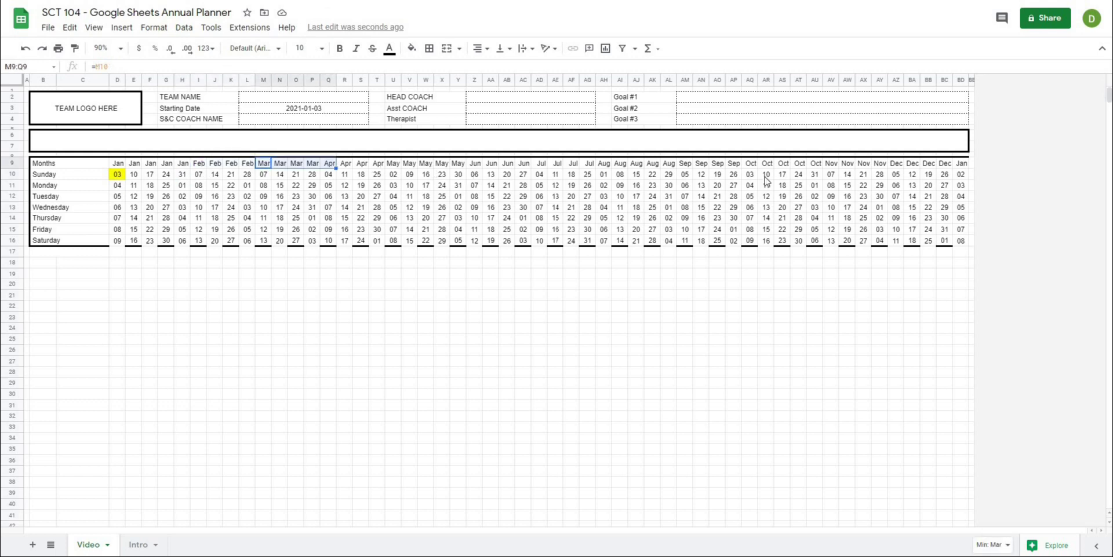
- Apply an outer border around the whole calendar block B9:BD16
drag(960, 165, 74, 241)
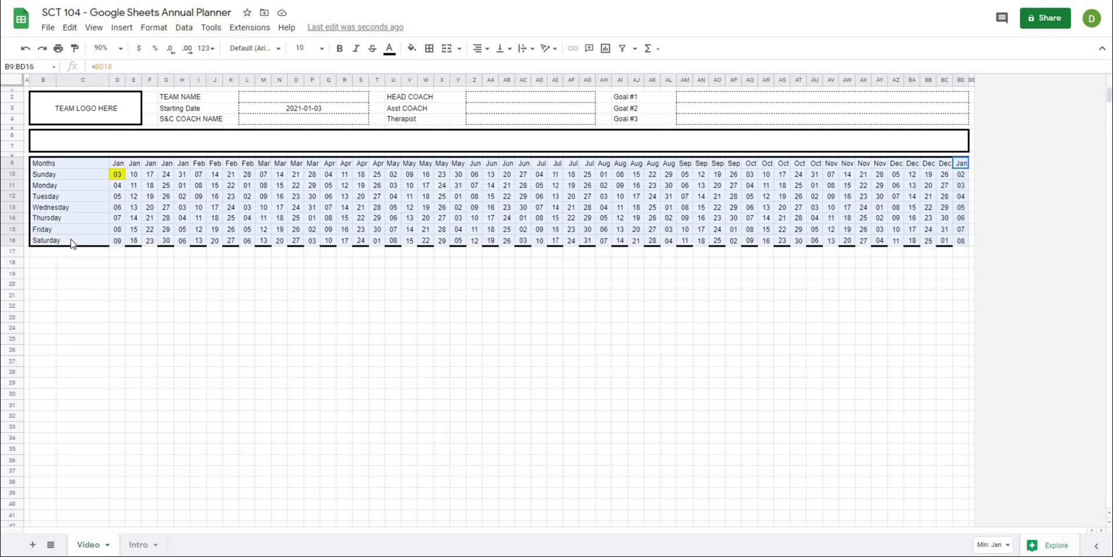
click(431, 51)
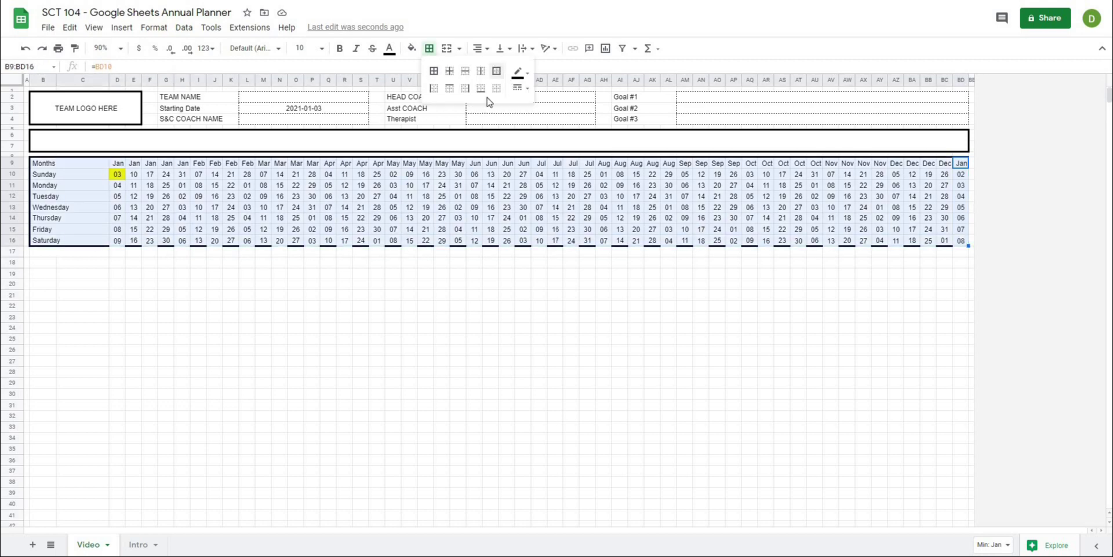
click(497, 71)
click(471, 297)
click(139, 237)
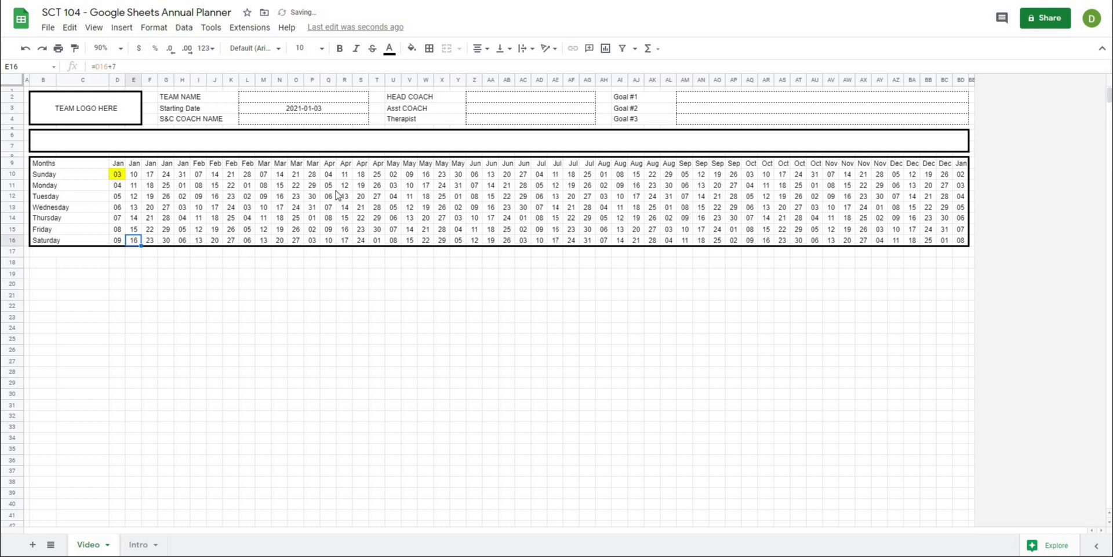
- Center the months and day numbers in D9:BD16 horizontally
drag(117, 165, 956, 247)
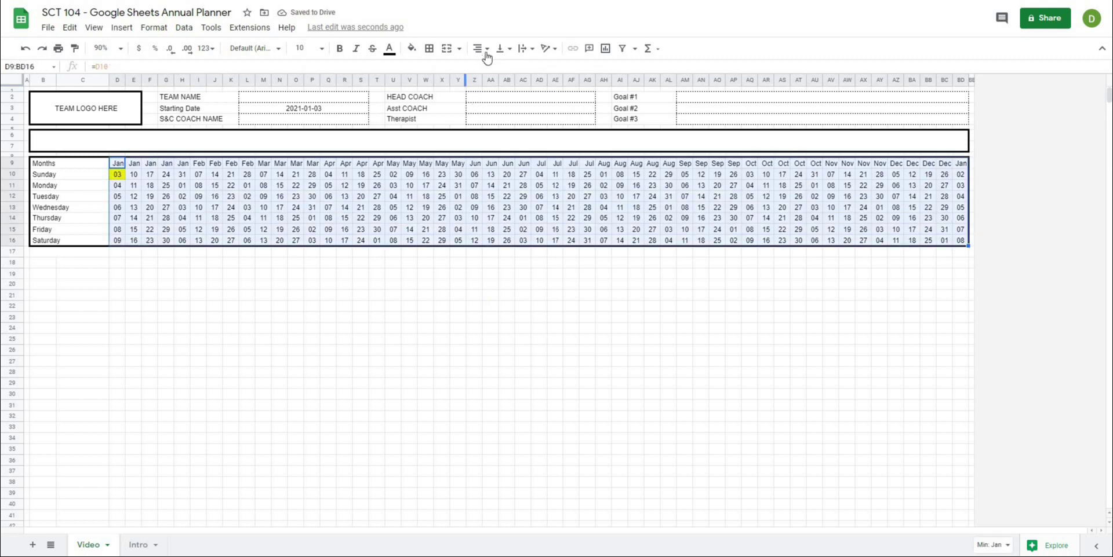
drag(409, 320, 410, 328)
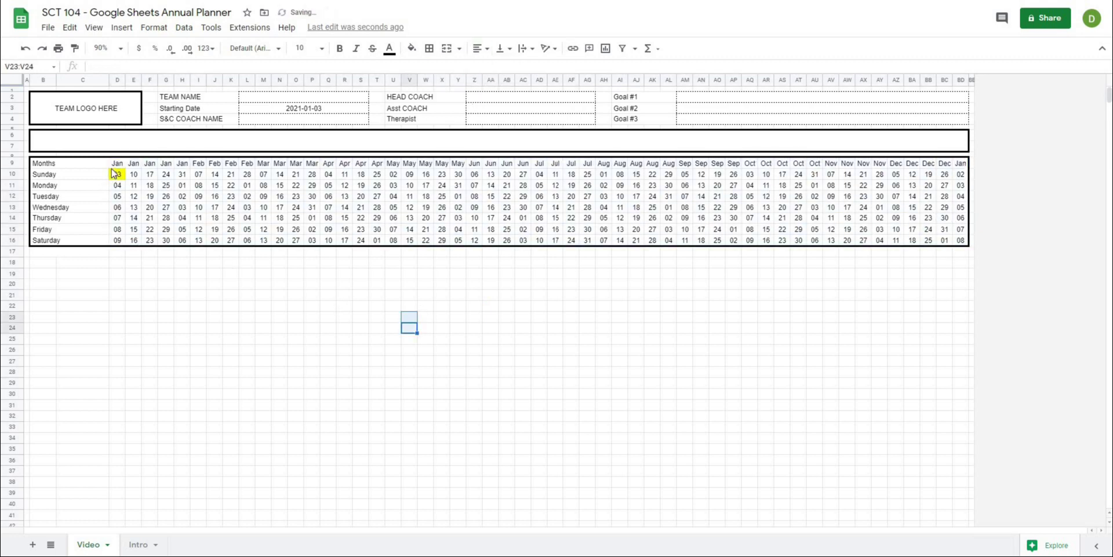
click(116, 167)
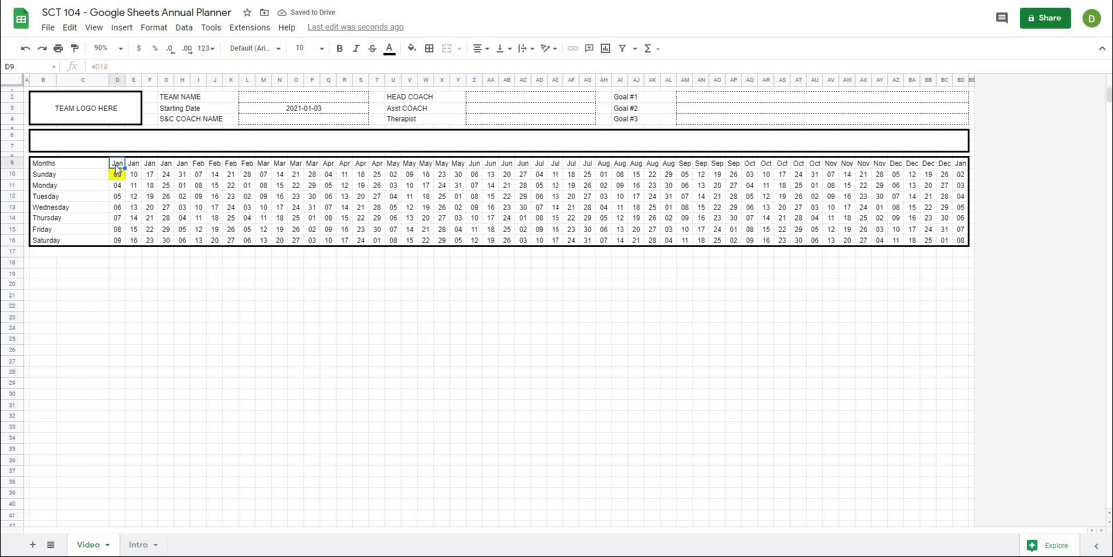
click(175, 310)
- Create a conditional formatting rule for the Months row D9:BD9 with the custom formula =isodd(month(d9))
drag(117, 168, 960, 166)
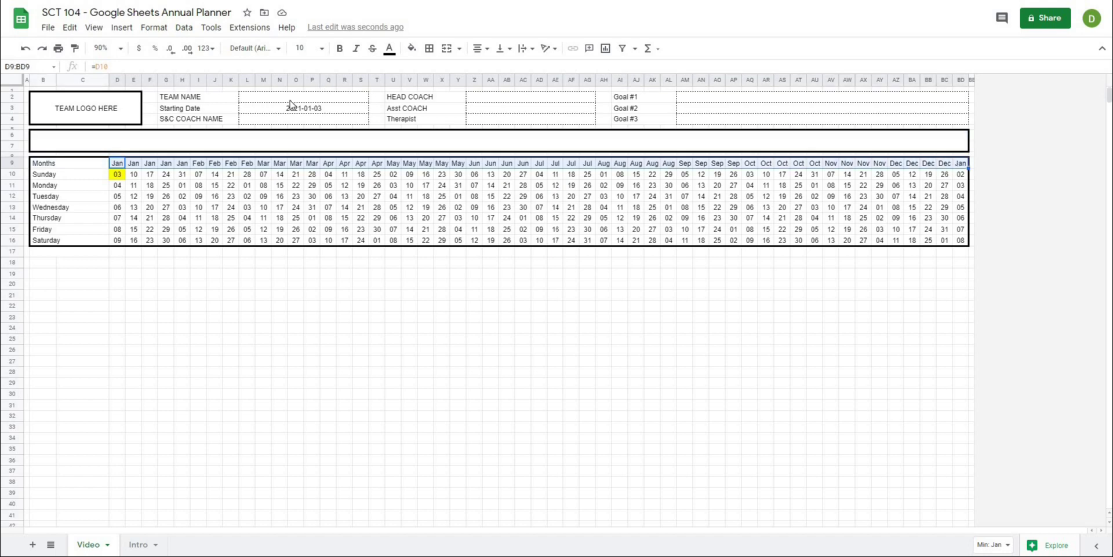
click(149, 30)
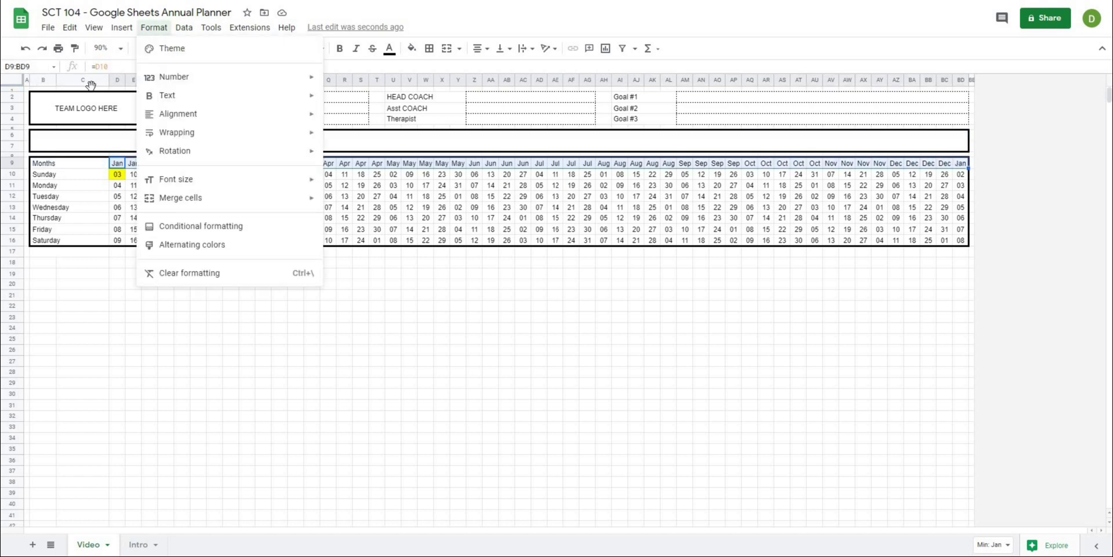
click(175, 228)
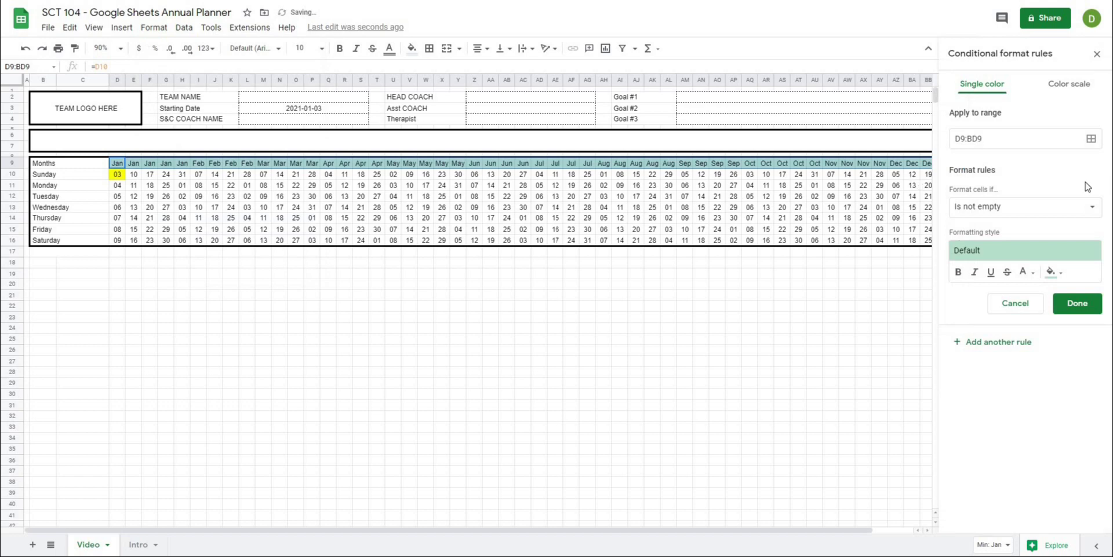
click(983, 212)
scroll(1005, 487, down, 1)
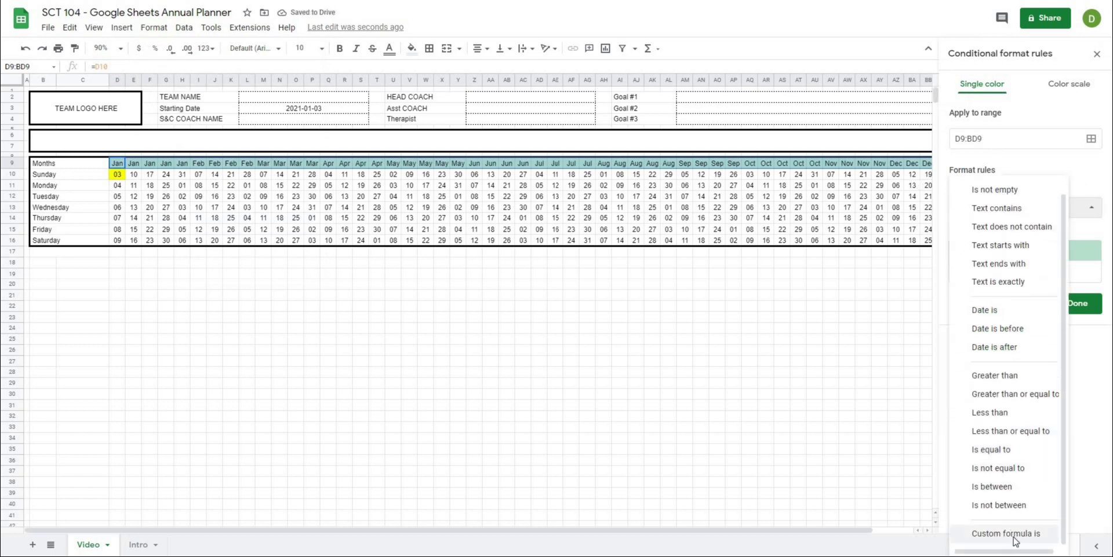
click(1013, 534)
drag(998, 138, 950, 142)
click(983, 227)
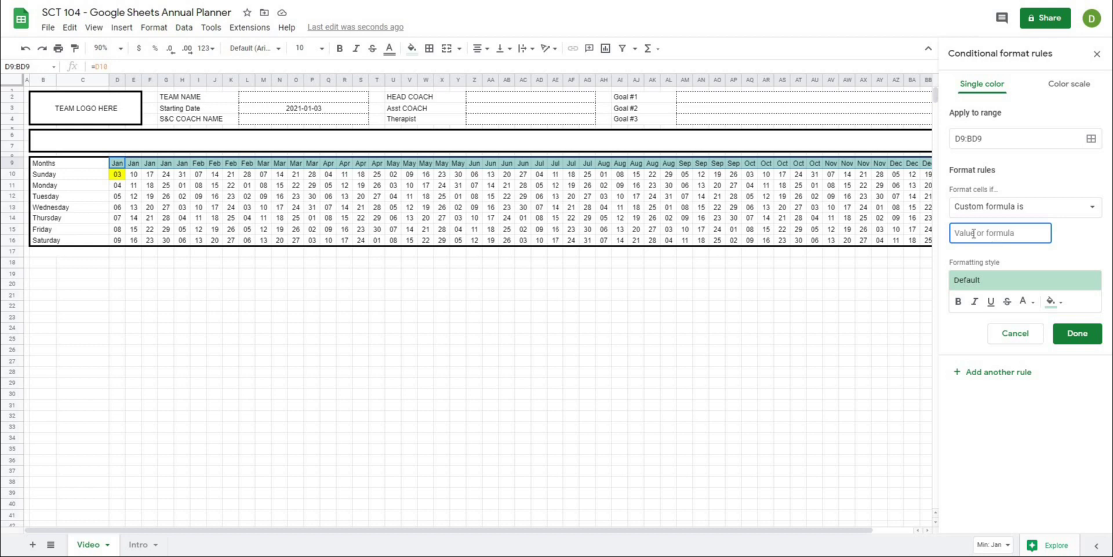
text(=isodd(month(d9)
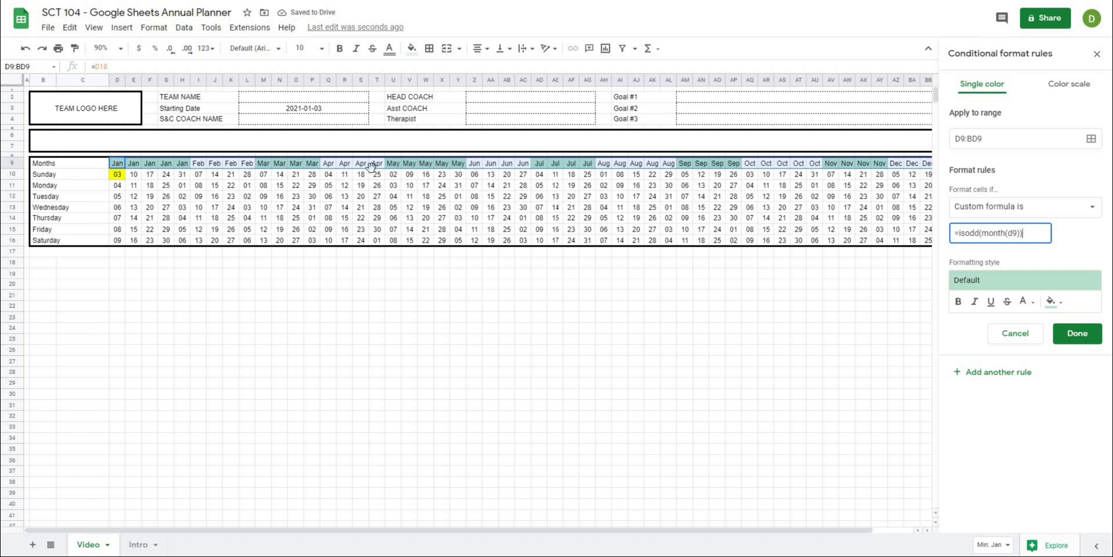
- Style the odd-month rule with black text and a light orange fill and save it
click(1053, 302)
click(1031, 302)
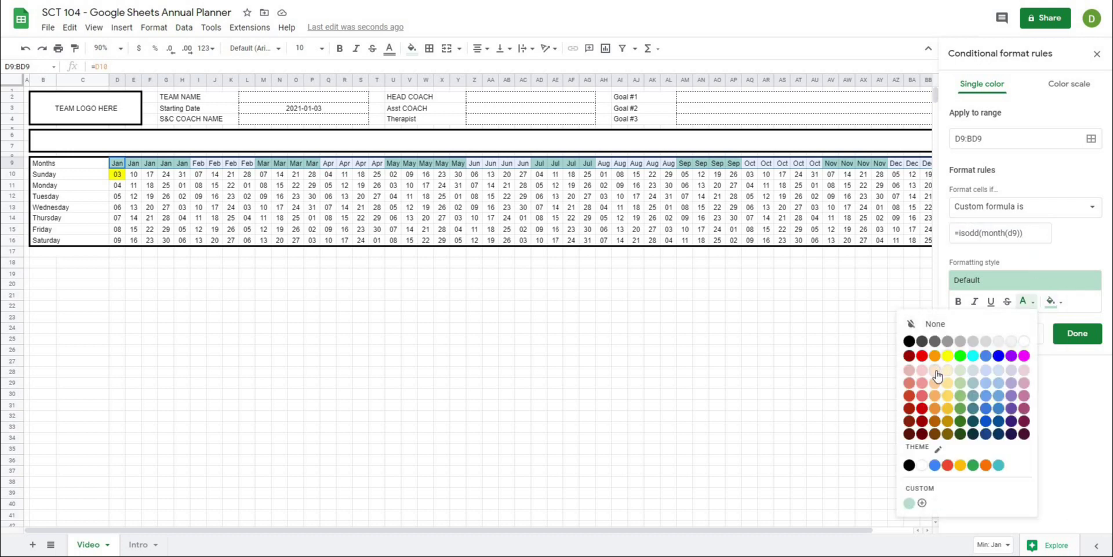
click(935, 371)
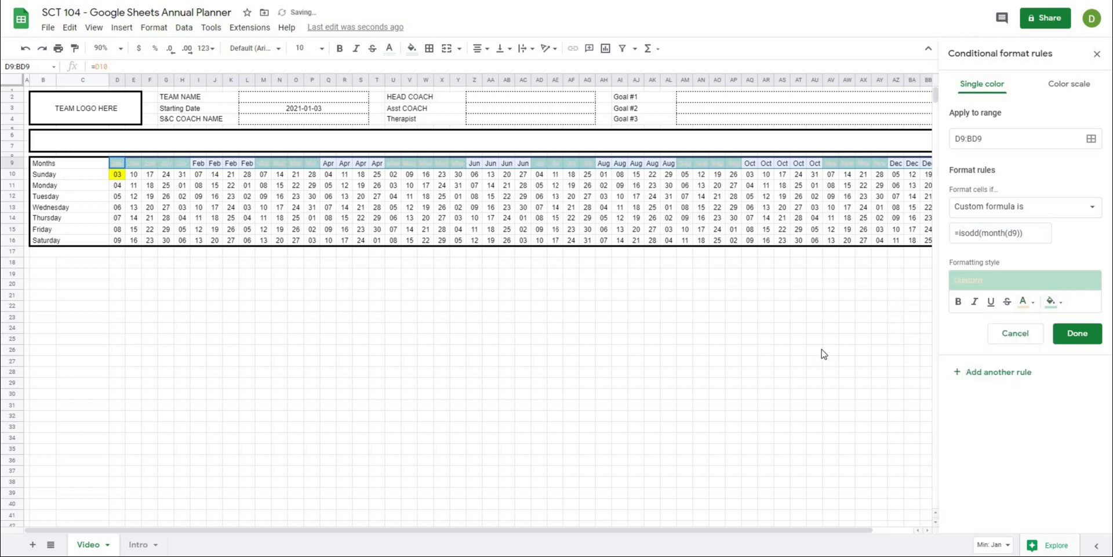
click(1024, 302)
click(909, 341)
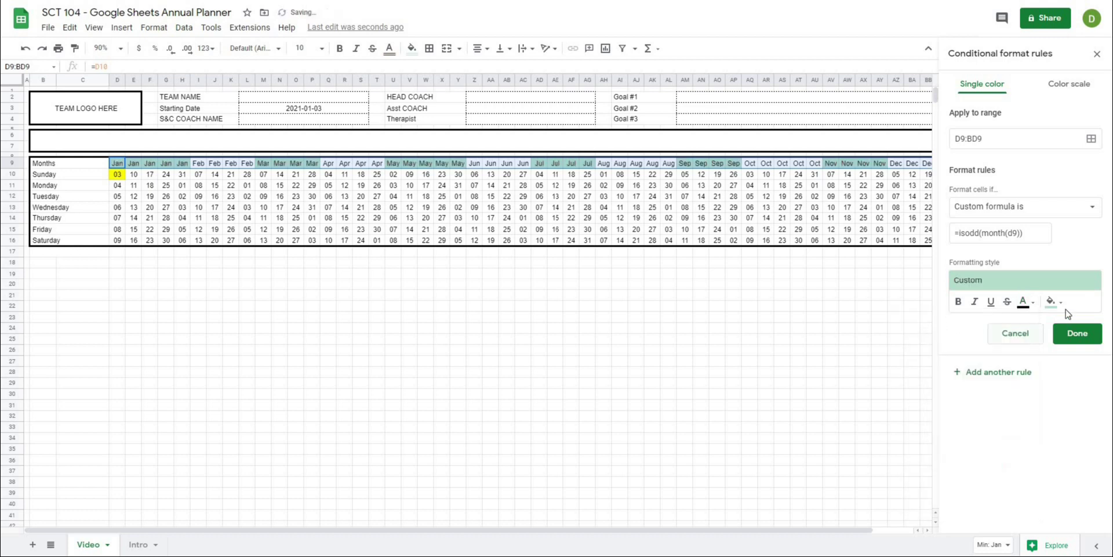
click(1058, 311)
click(962, 371)
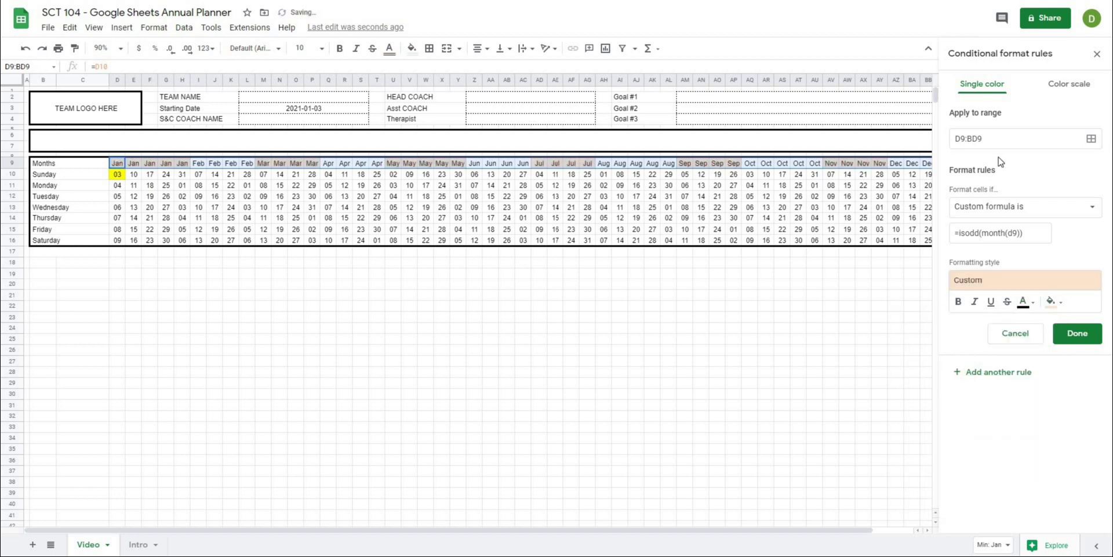
click(1077, 335)
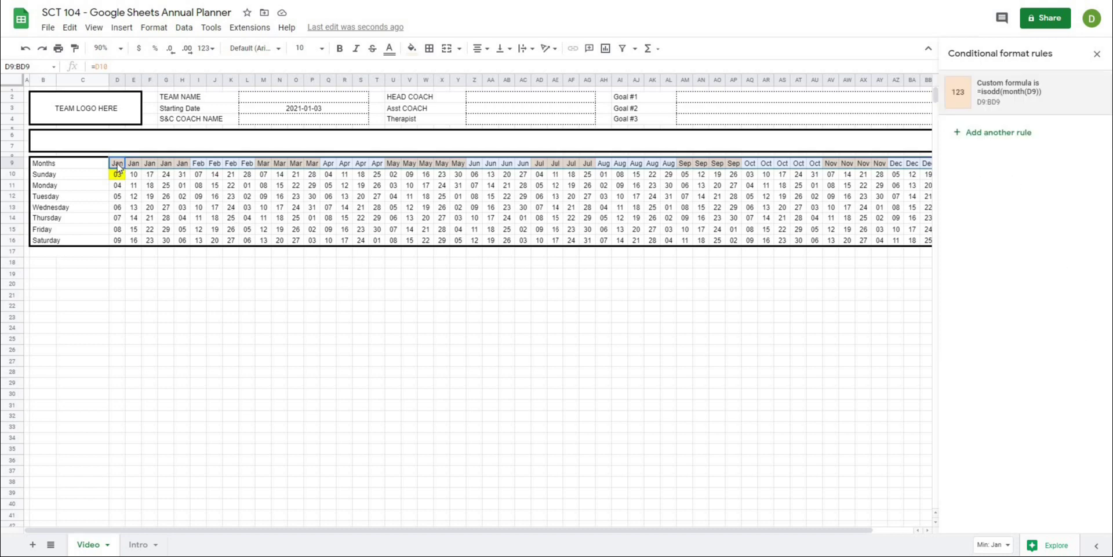
- Add a second conditional formatting rule for D9:BD9 with the custom formula =iseven(month(d9))
click(1017, 134)
click(997, 209)
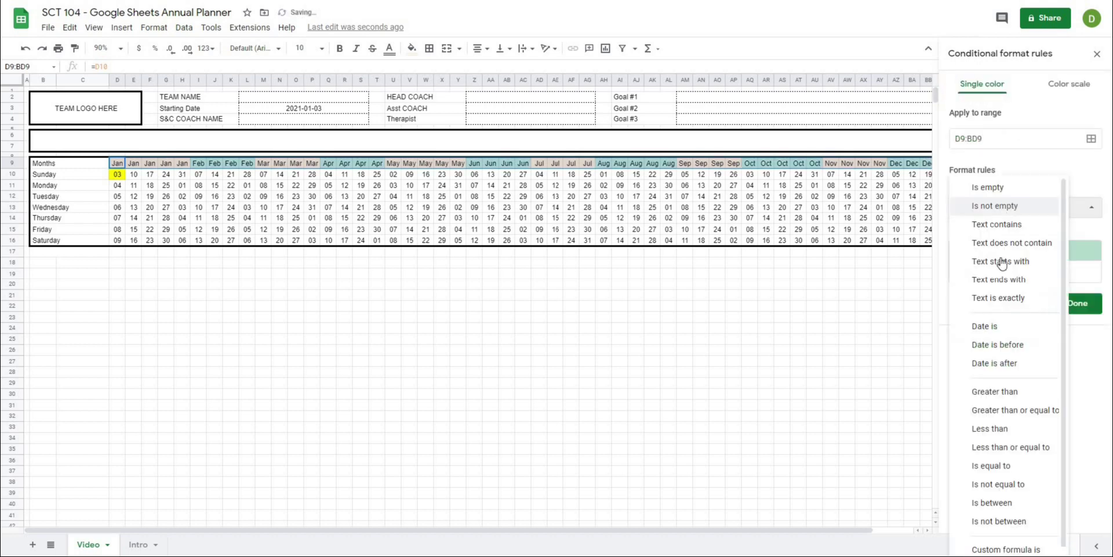
scroll(1005, 501, down, 1)
click(998, 532)
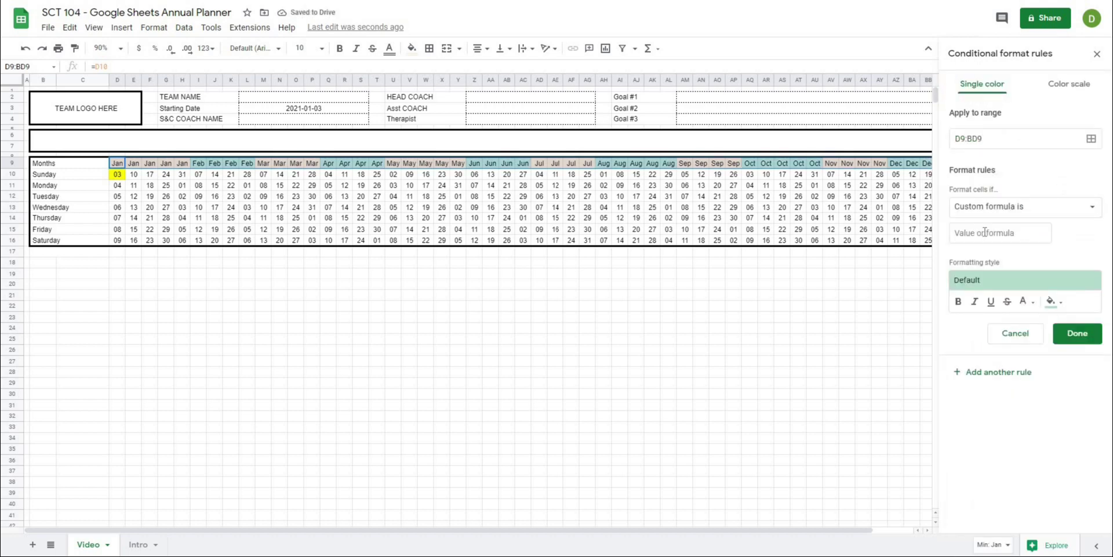
click(983, 233)
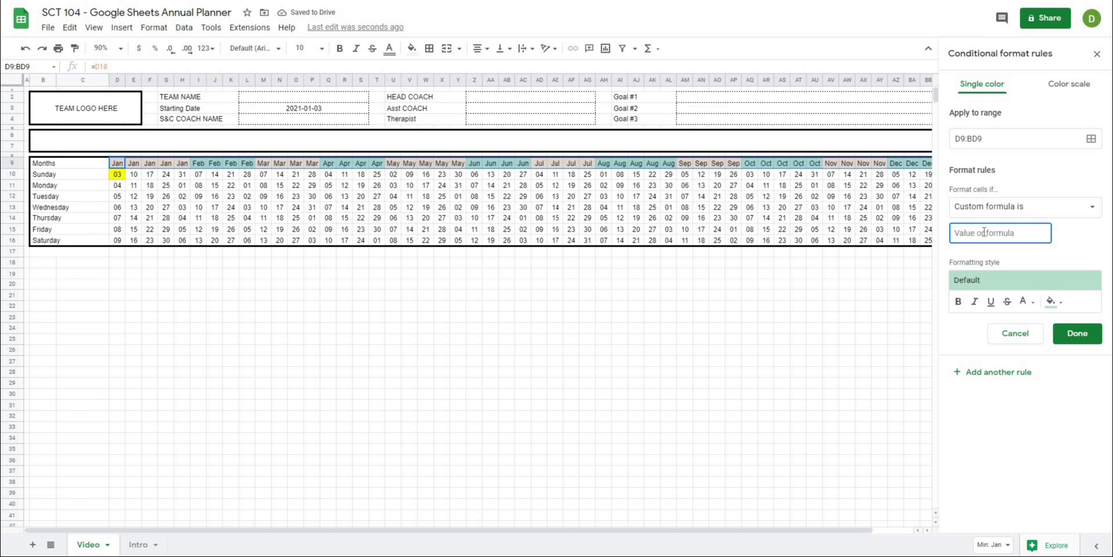
text(=)
text(isf)
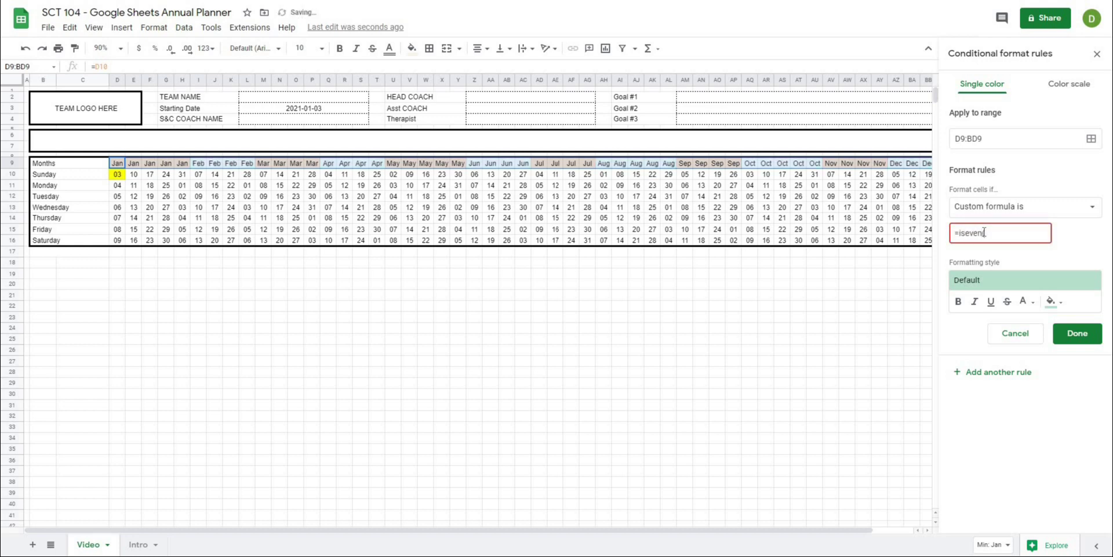
text(ven(month(d9)))
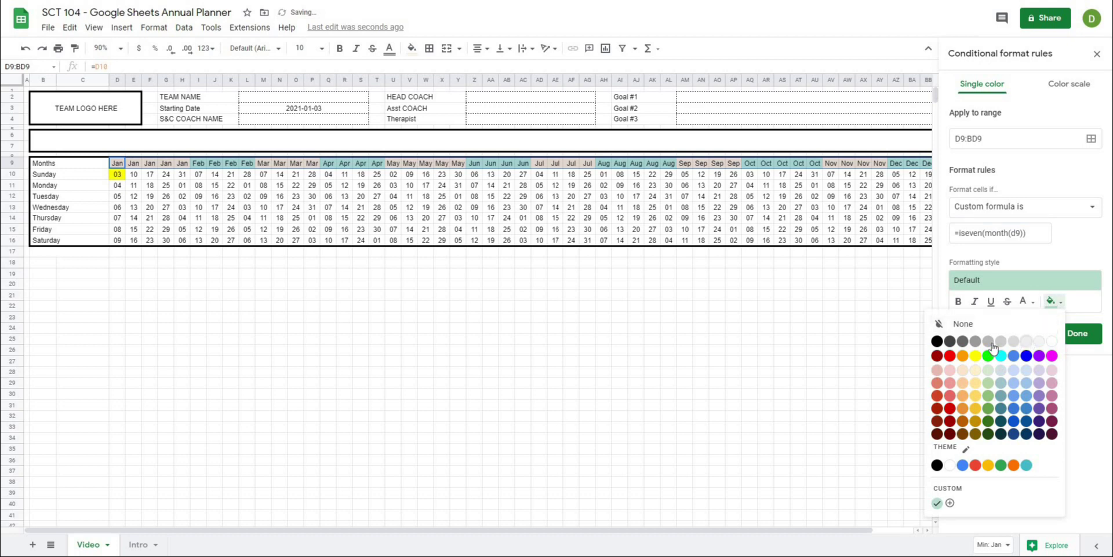
- Give the even-month rule a medium grey fill, save it and close the conditional formatting rules
click(975, 345)
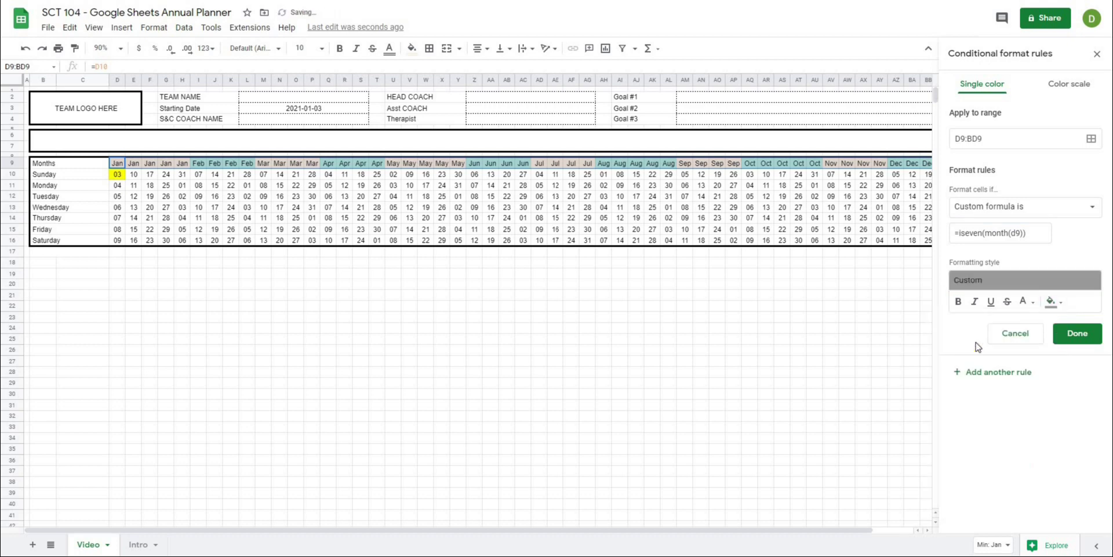
click(1065, 334)
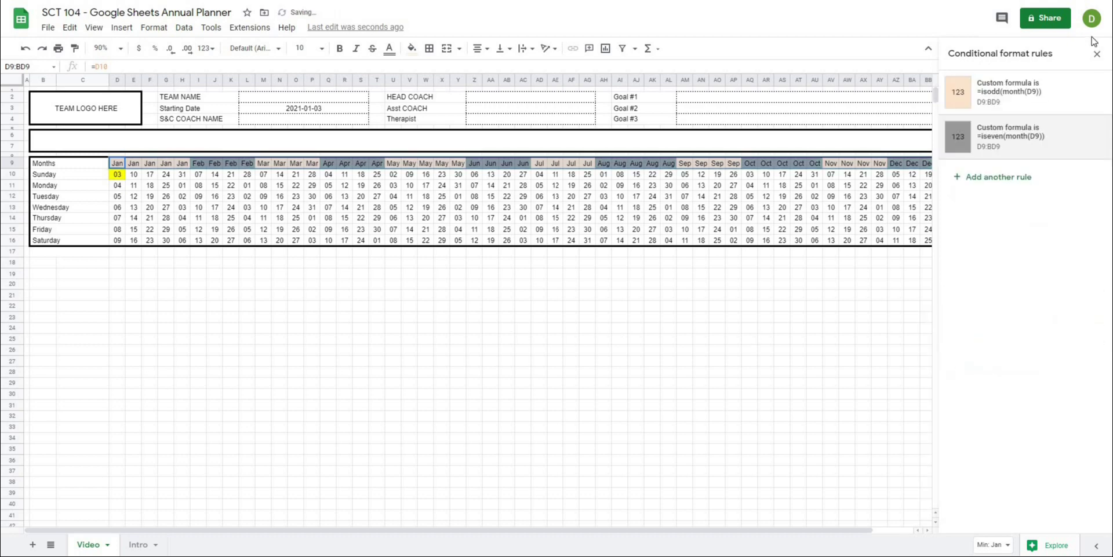
click(1096, 54)
click(343, 273)
click(246, 307)
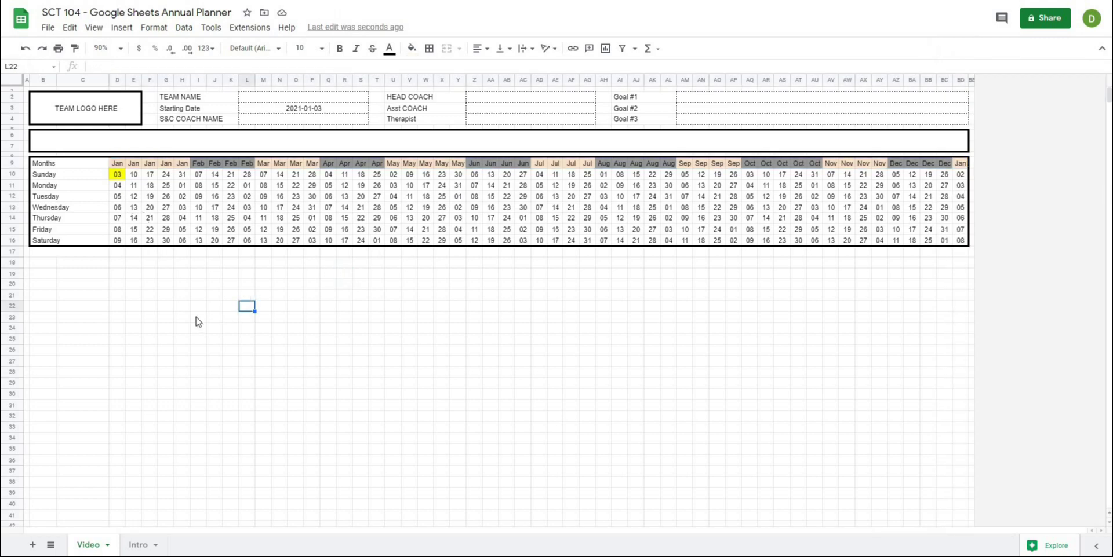
click(120, 164)
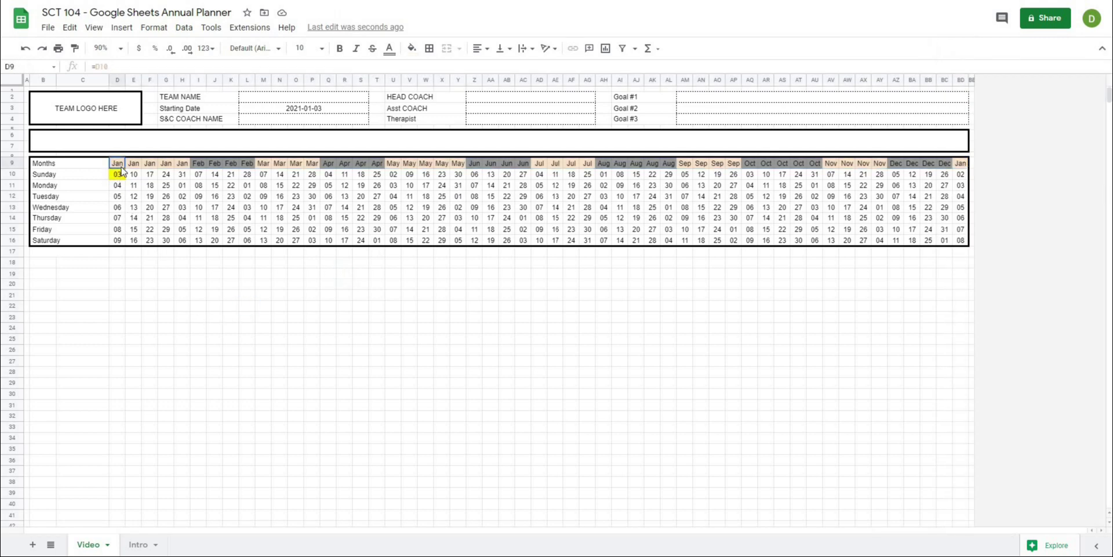
drag(117, 165, 182, 165)
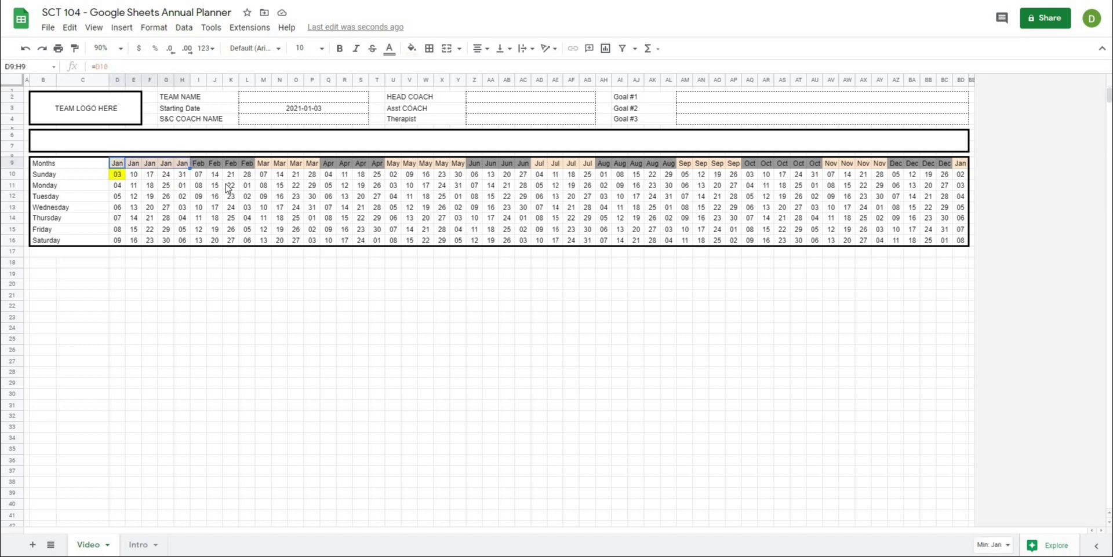
click(255, 310)
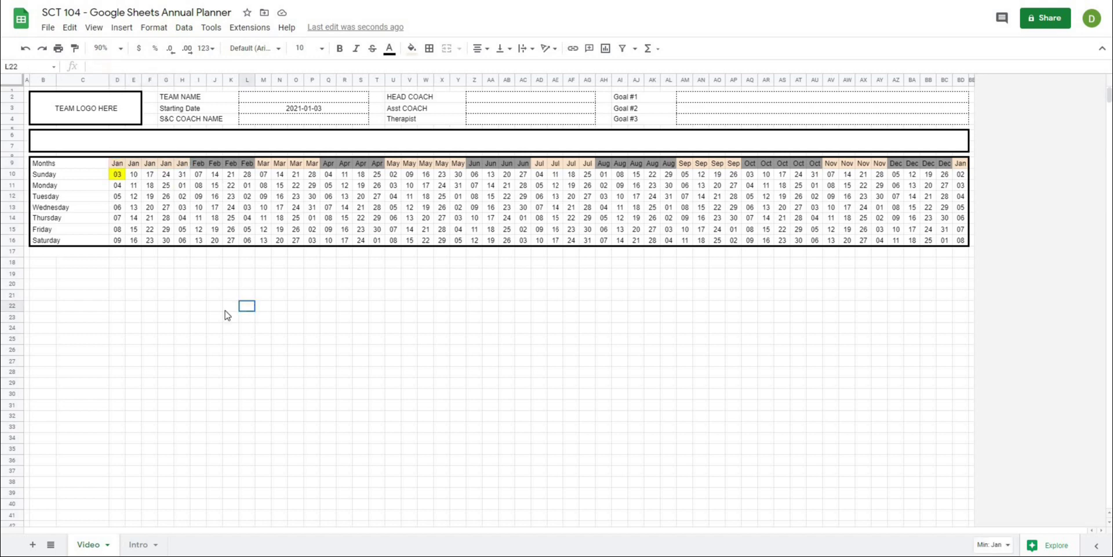
click(375, 285)
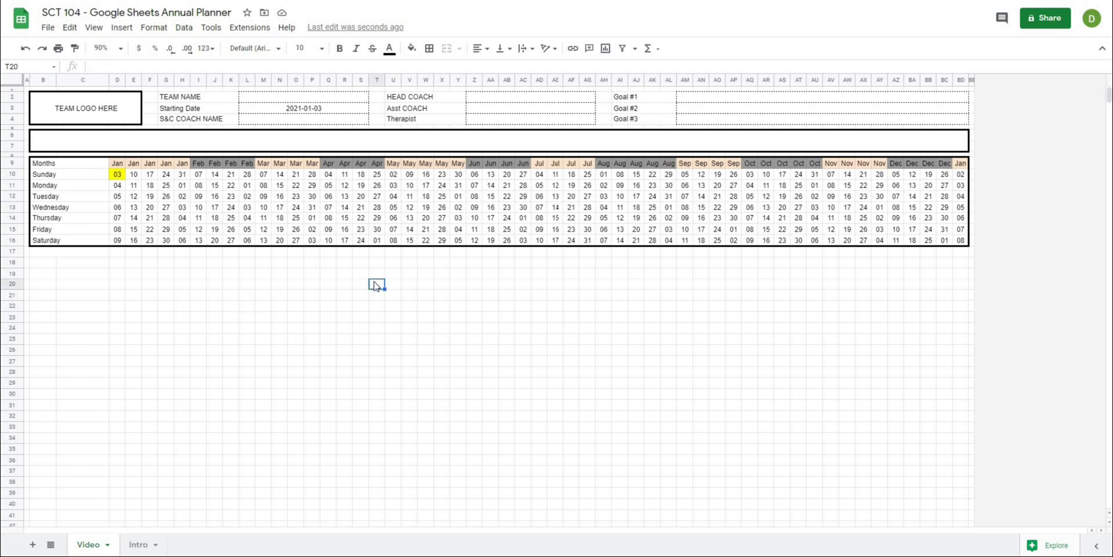
- Start a title formula in the merged banner B6:BD7 with the text "PERIODIZATION : "
click(70, 147)
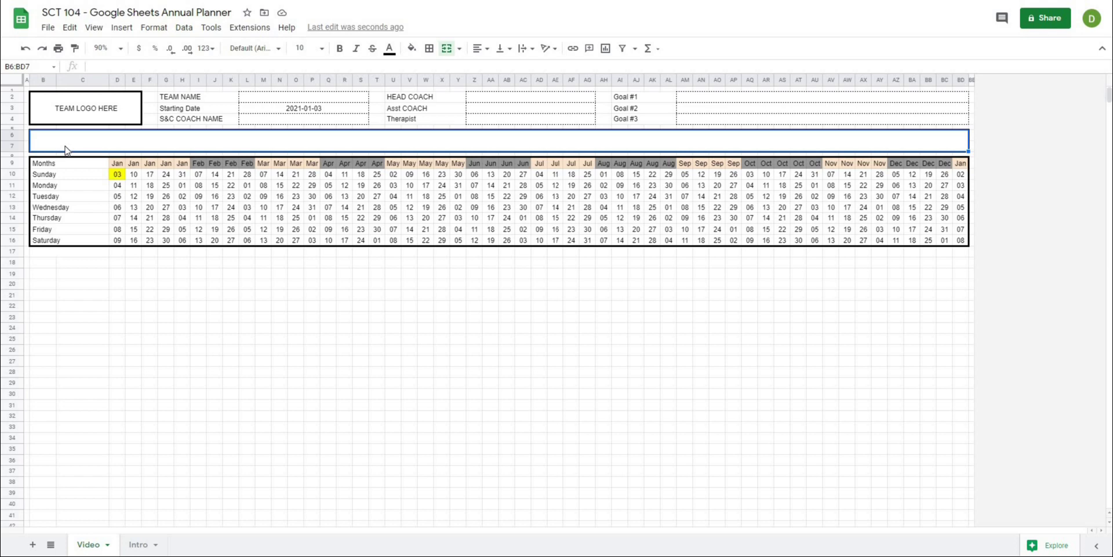
click(134, 286)
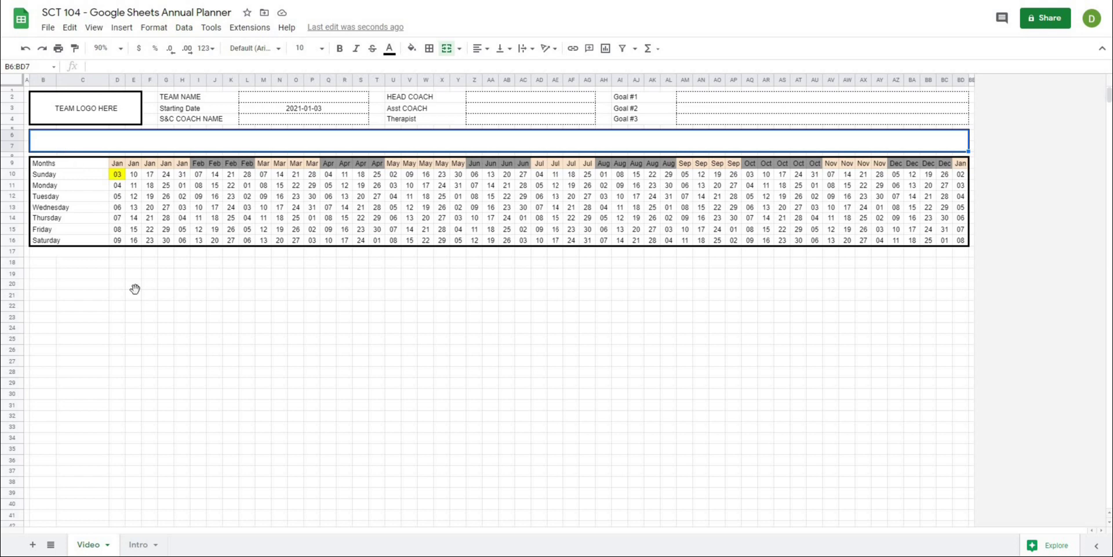
click(61, 147)
click(139, 288)
click(73, 146)
click(100, 65)
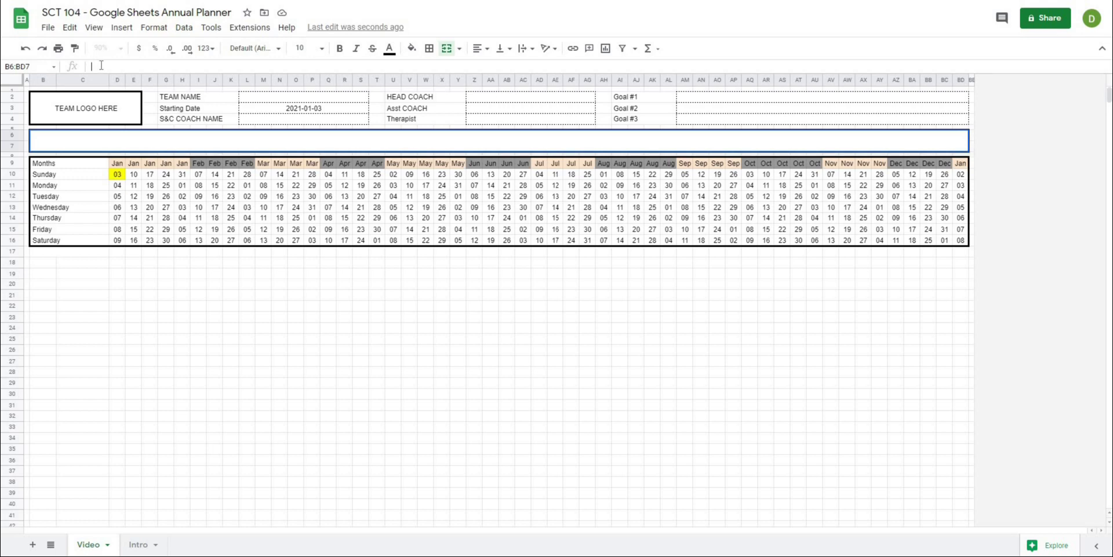
text(=)
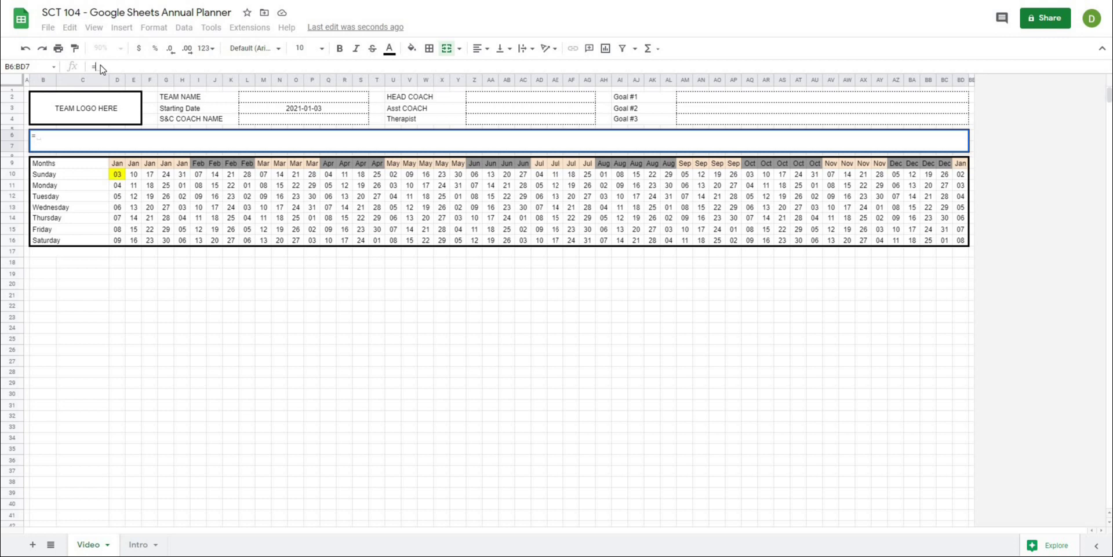
text(")
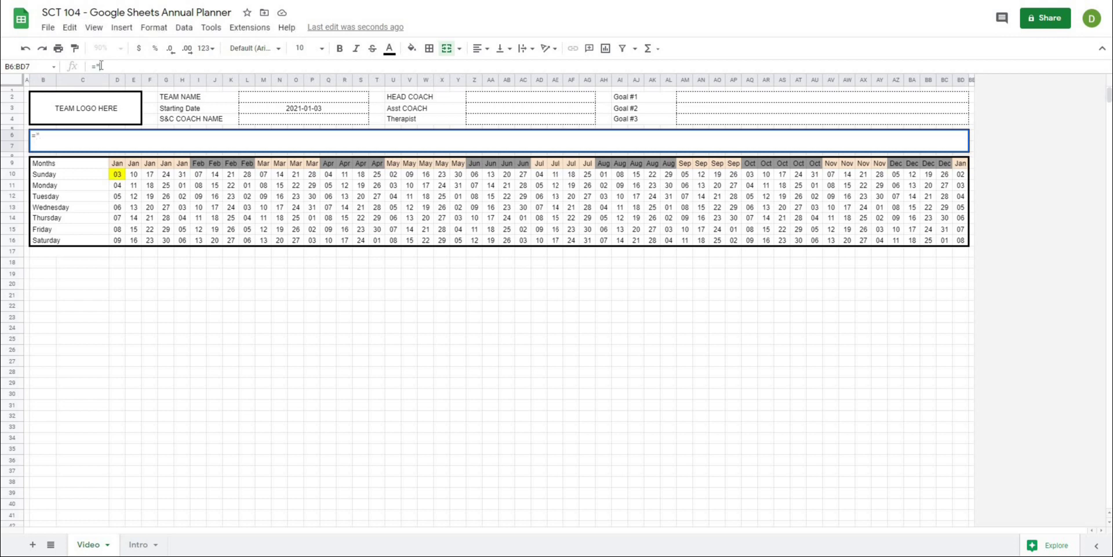
text(PERIODIZATION)
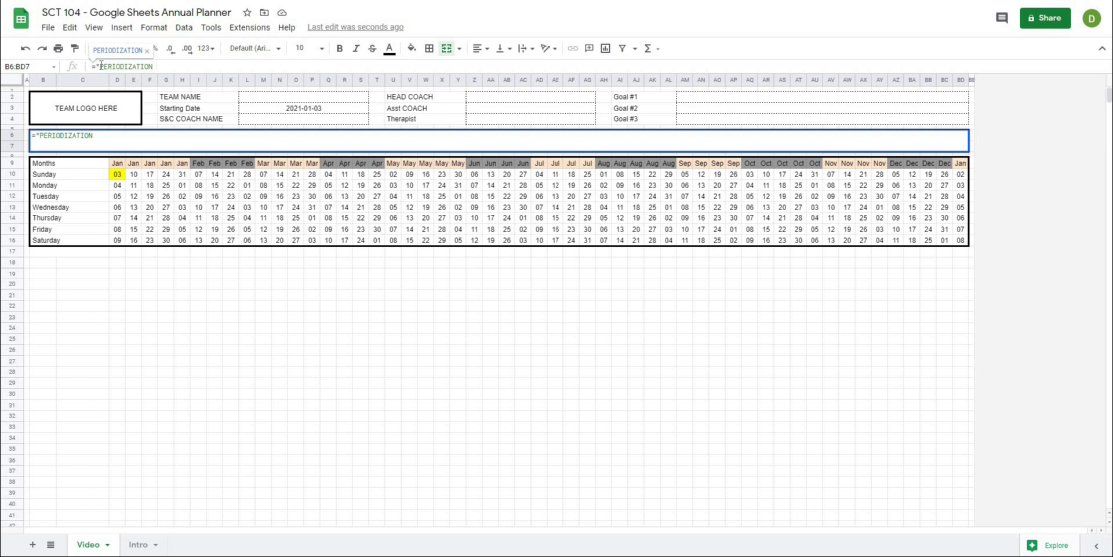
text(: ")
- Complete the banner title formula by appending & year(D10), and set the title's font size to 24
text(& )
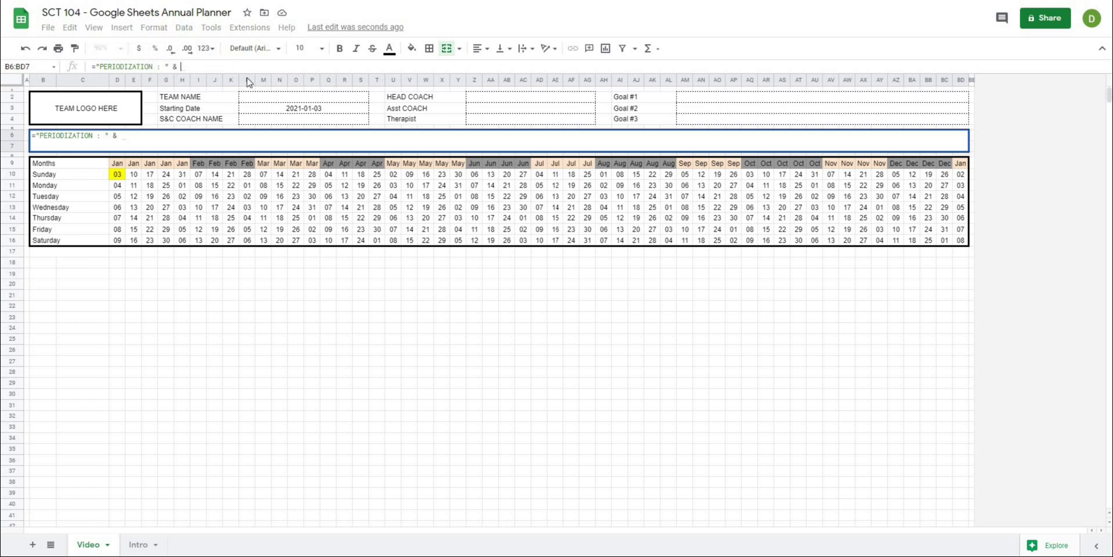
text(year()
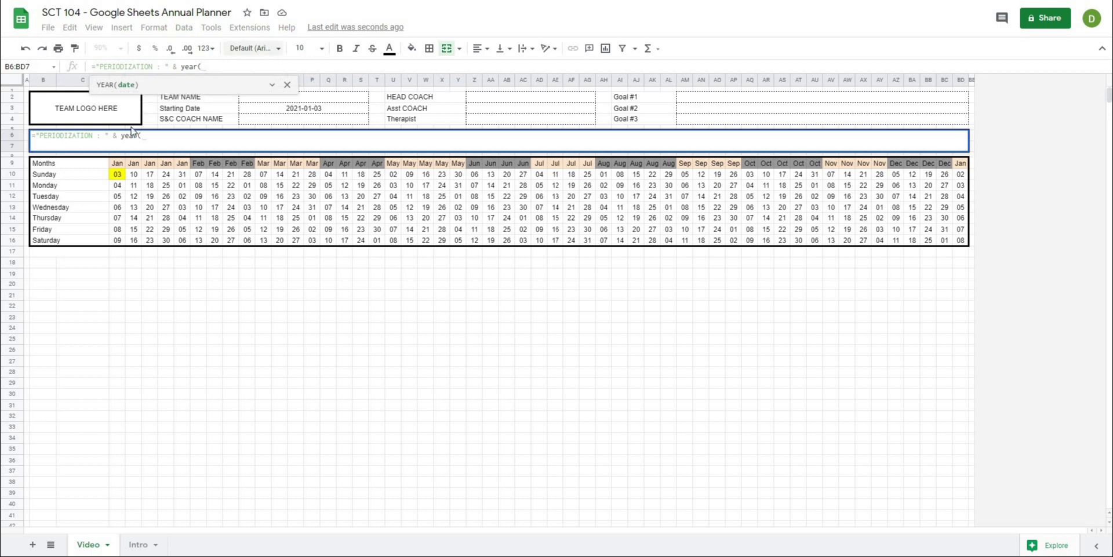
click(121, 175)
text())
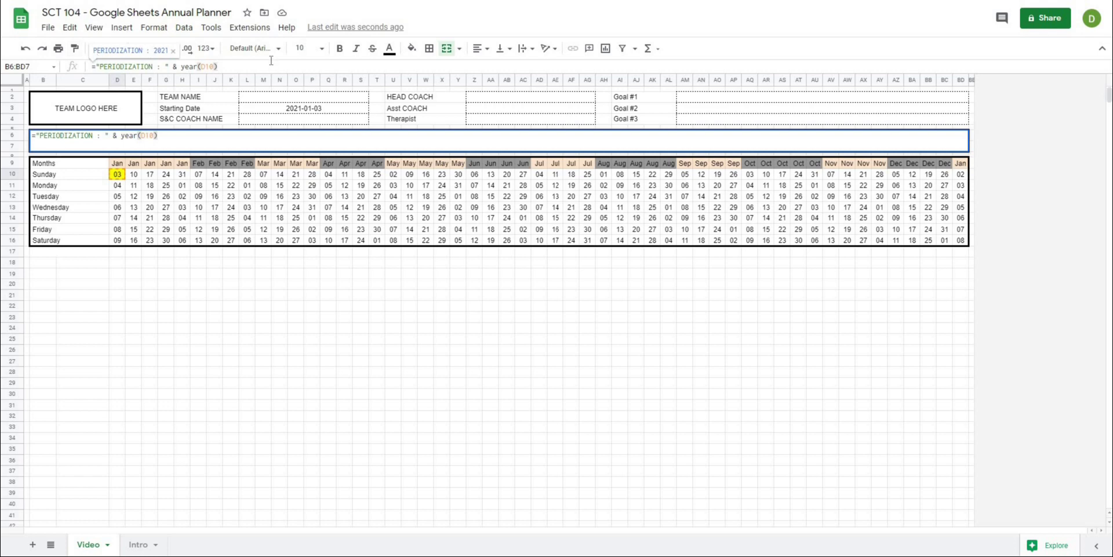
key(Return)
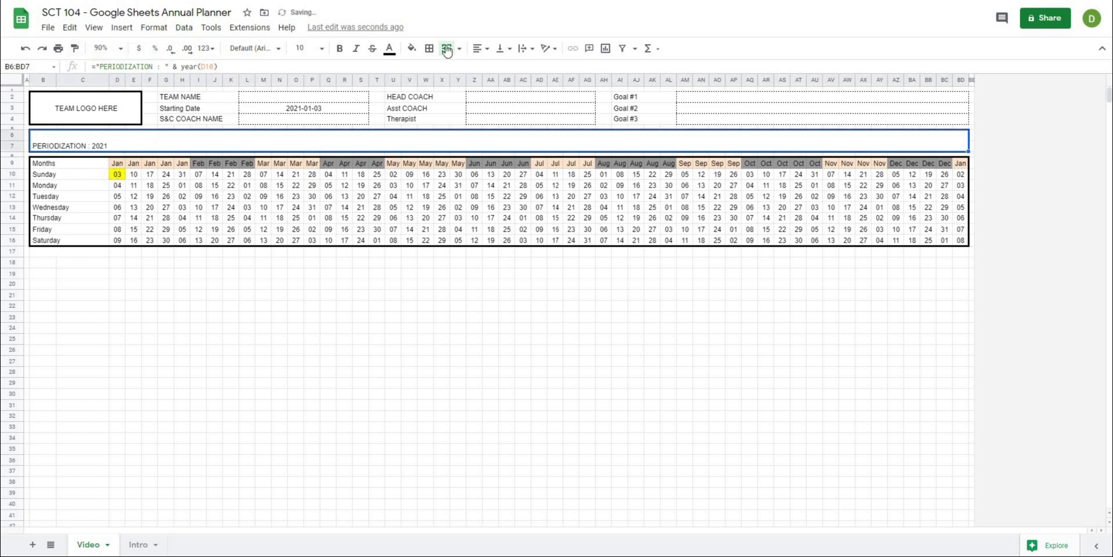
click(321, 49)
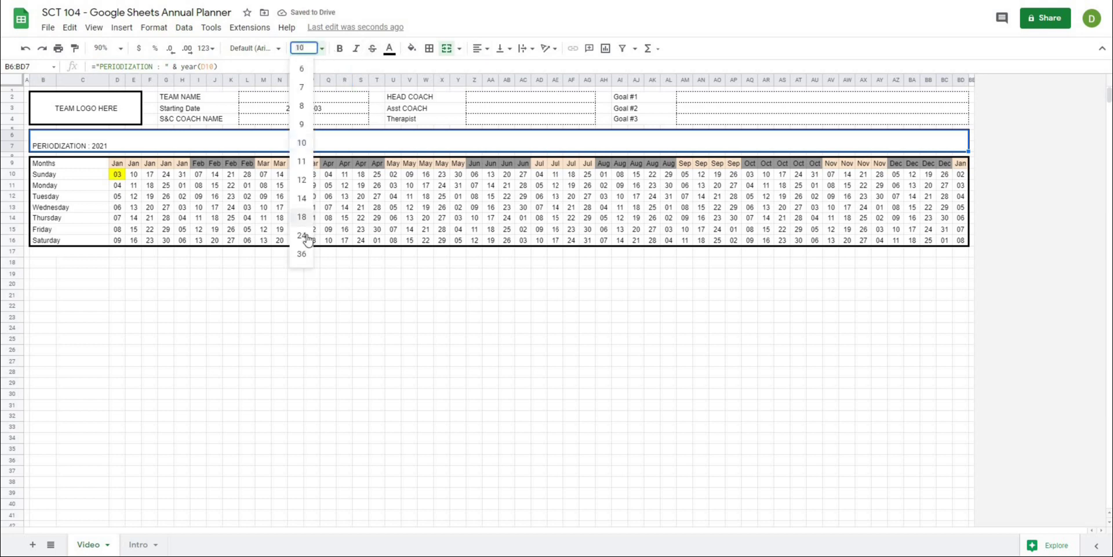
click(302, 236)
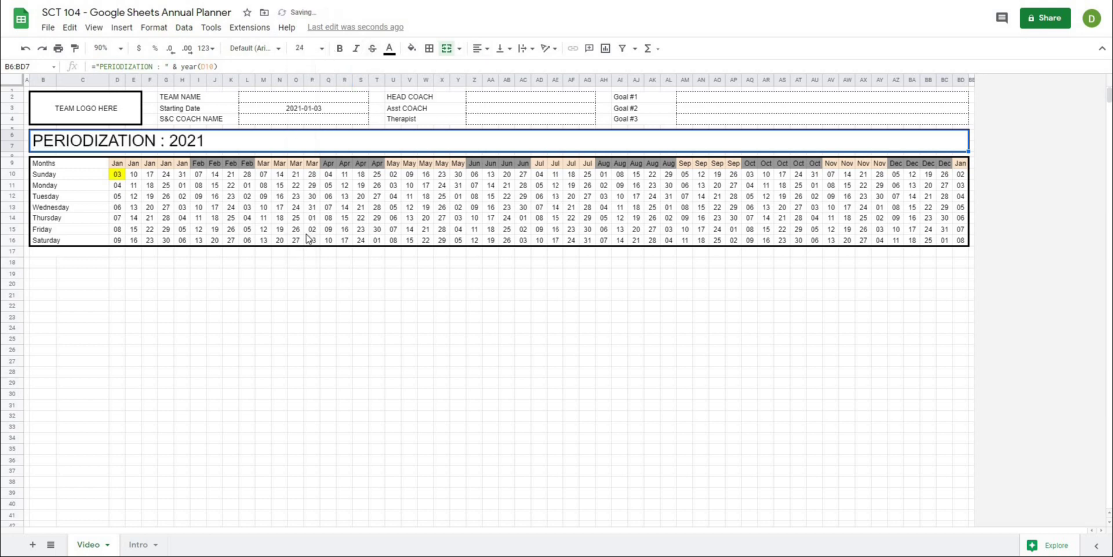
- Make the PERIODIZATION title in the merged banner B6:BD7 bold
click(341, 50)
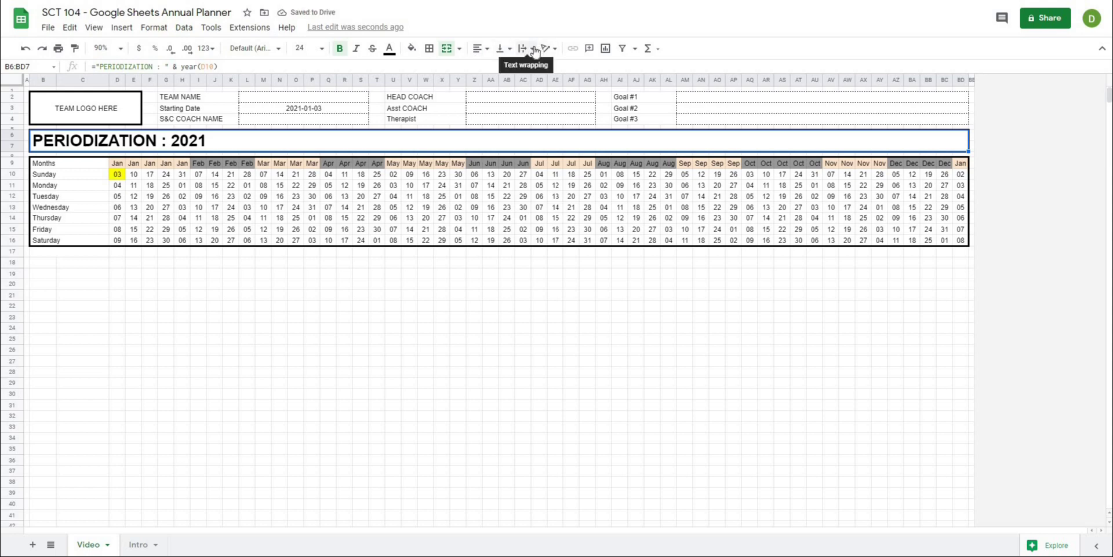
click(119, 175)
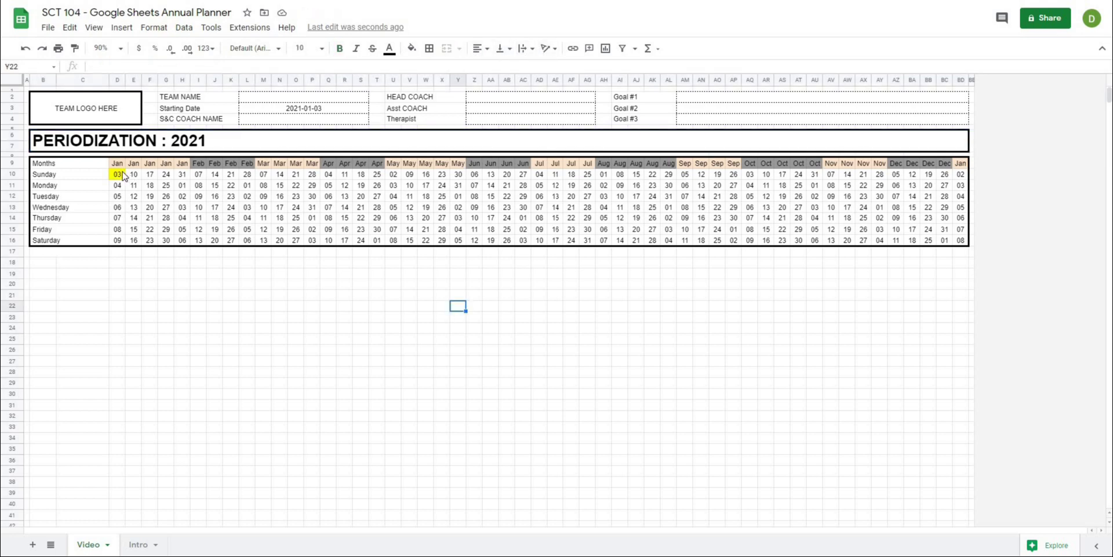
- Change the planner's Starting Date to 2020-01-05 using the date picker
double_click(300, 115)
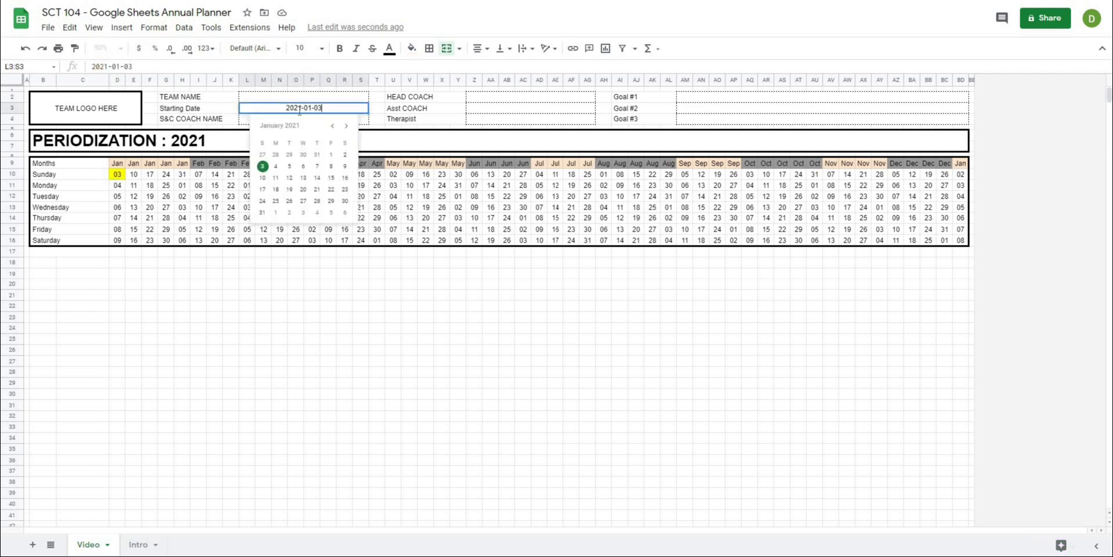
triple_click(333, 126)
triple_click(333, 126)
double_click(333, 126)
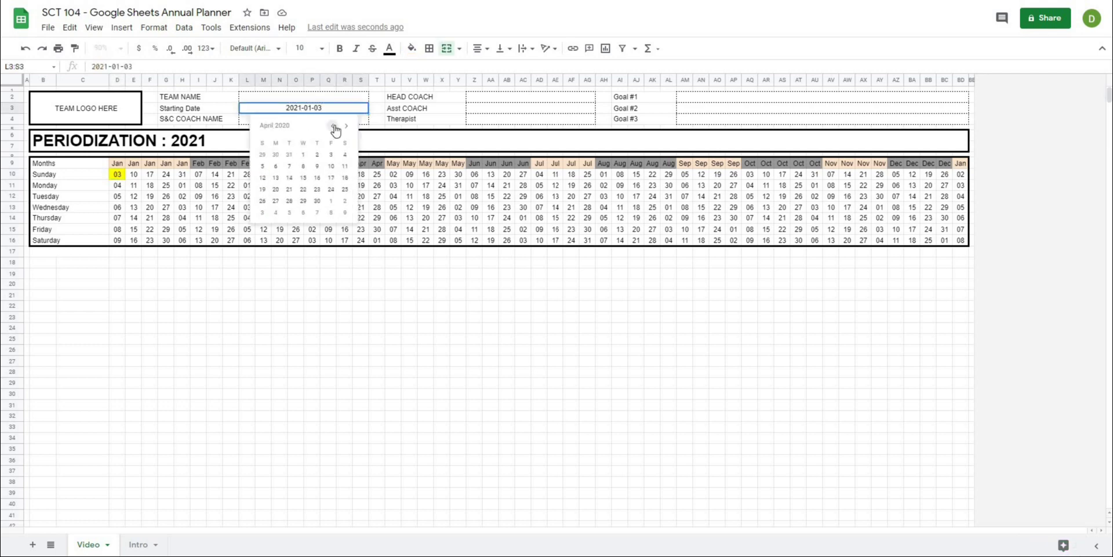
triple_click(333, 126)
click(334, 126)
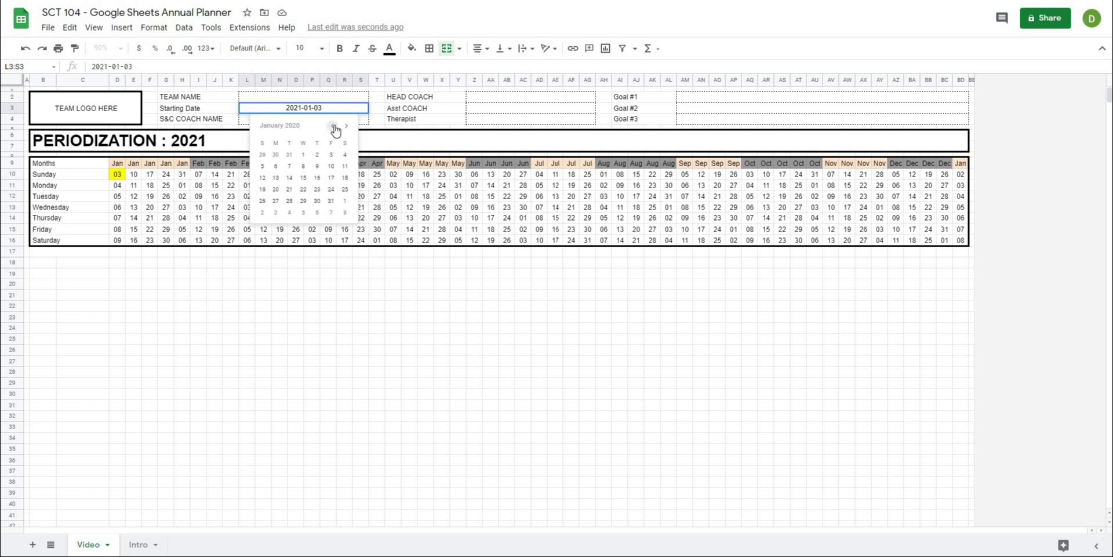
click(262, 167)
click(214, 295)
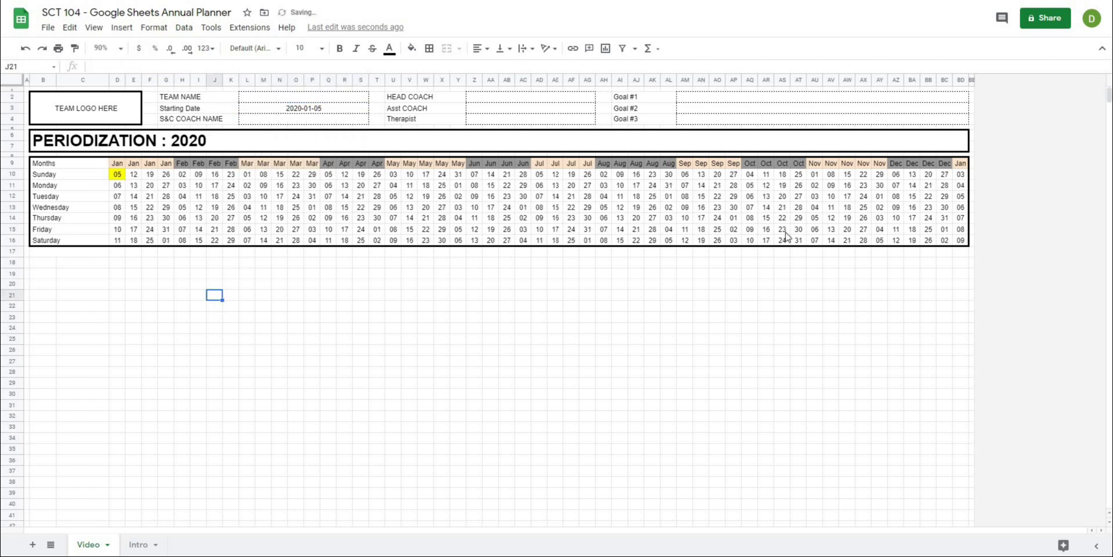
click(204, 149)
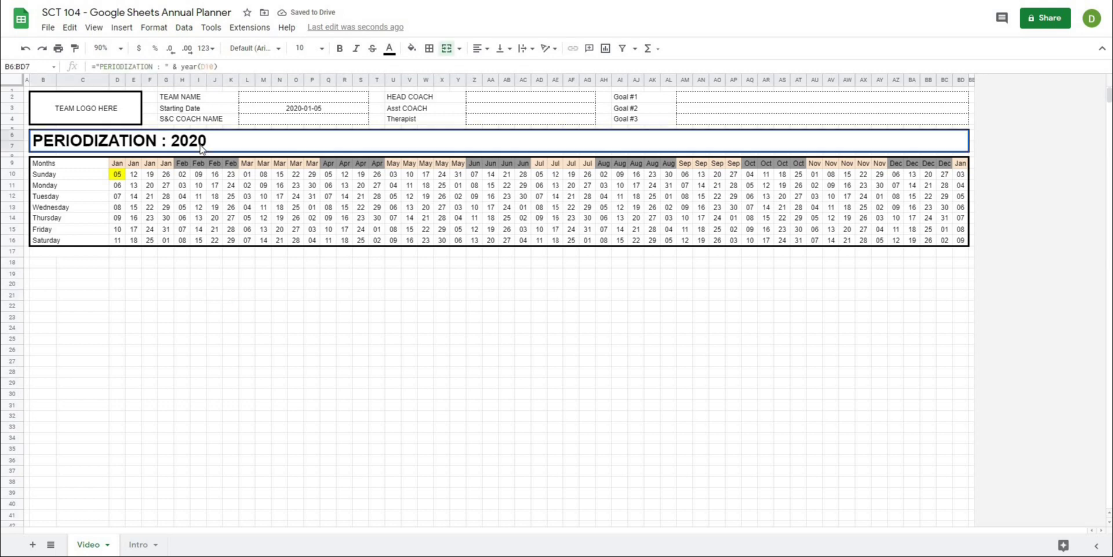
click(213, 285)
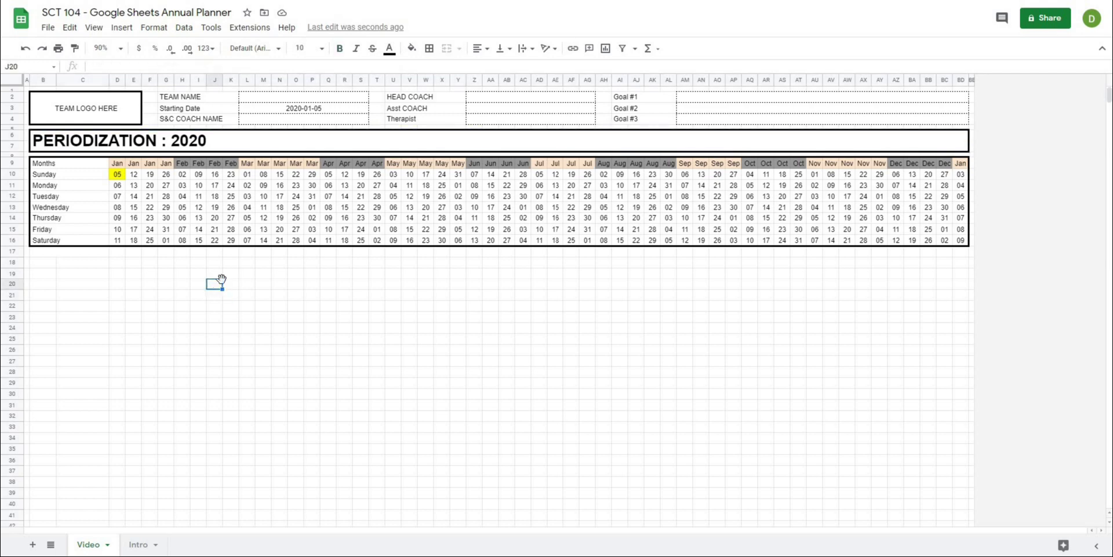
click(382, 295)
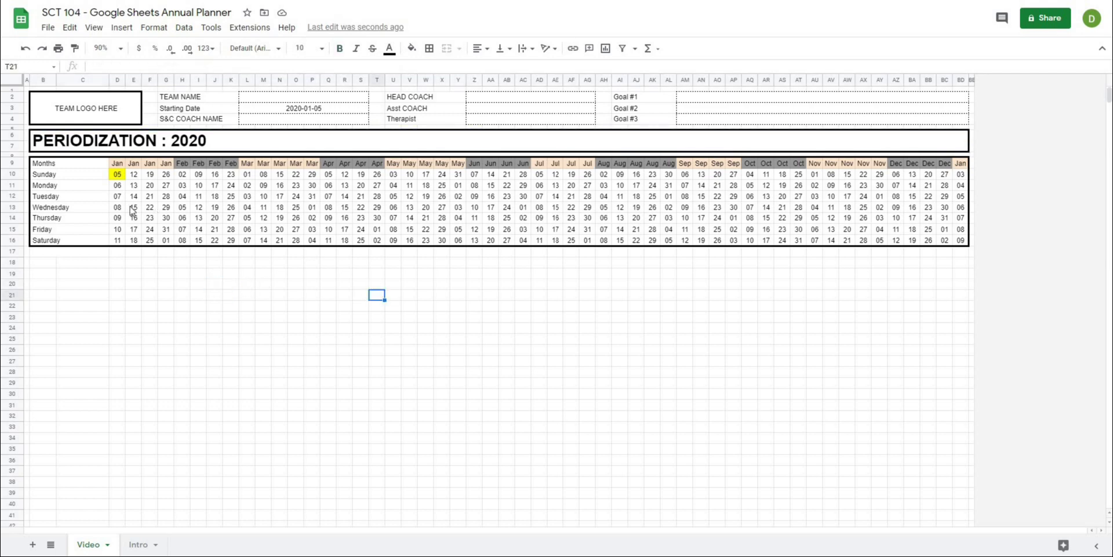